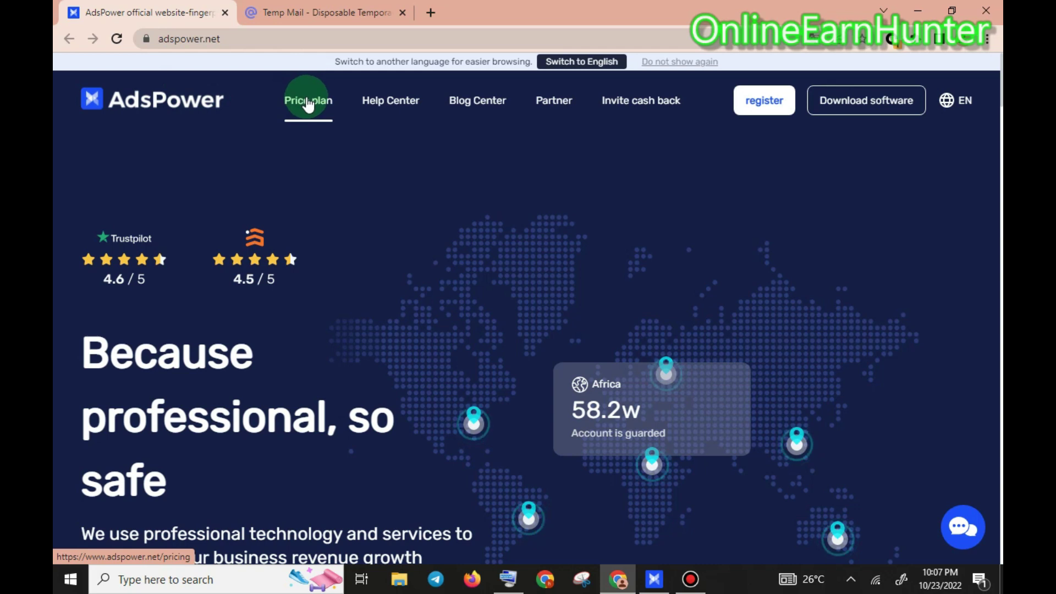
# Open the AdsPower price plan page, switch to monthly billing, and compare the plans' prices, environments and login members.
pyautogui.click(308, 103)
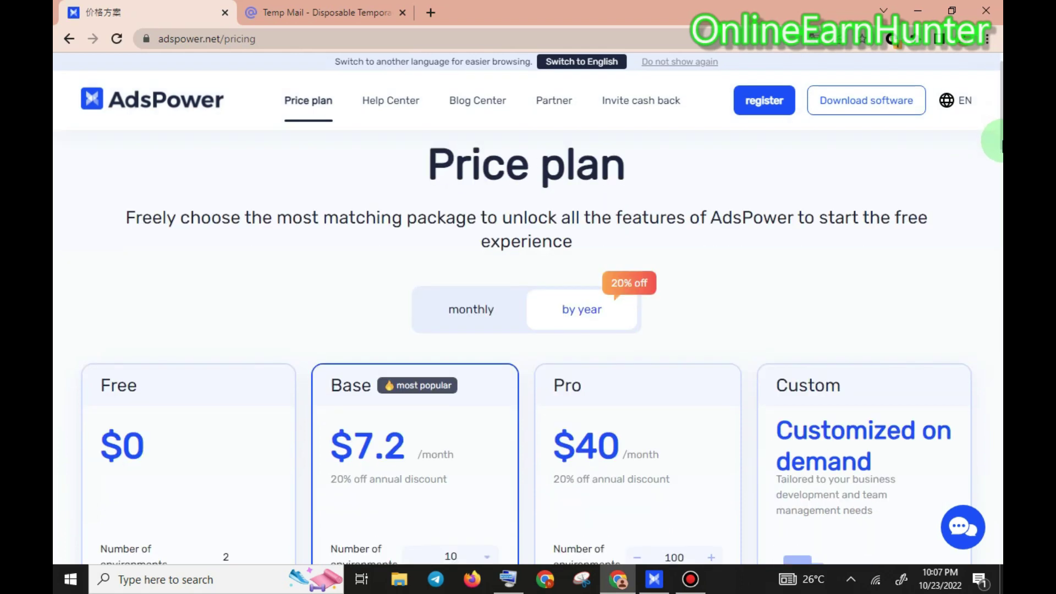
pyautogui.click(451, 308)
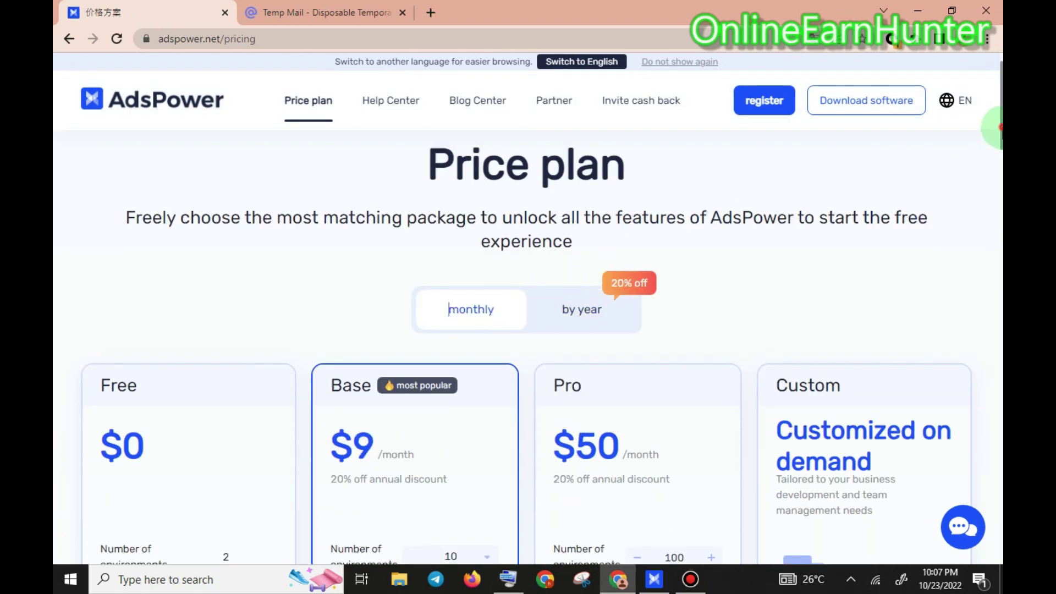
pyautogui.moveTo(998, 130); pyautogui.dragTo(998, 181)
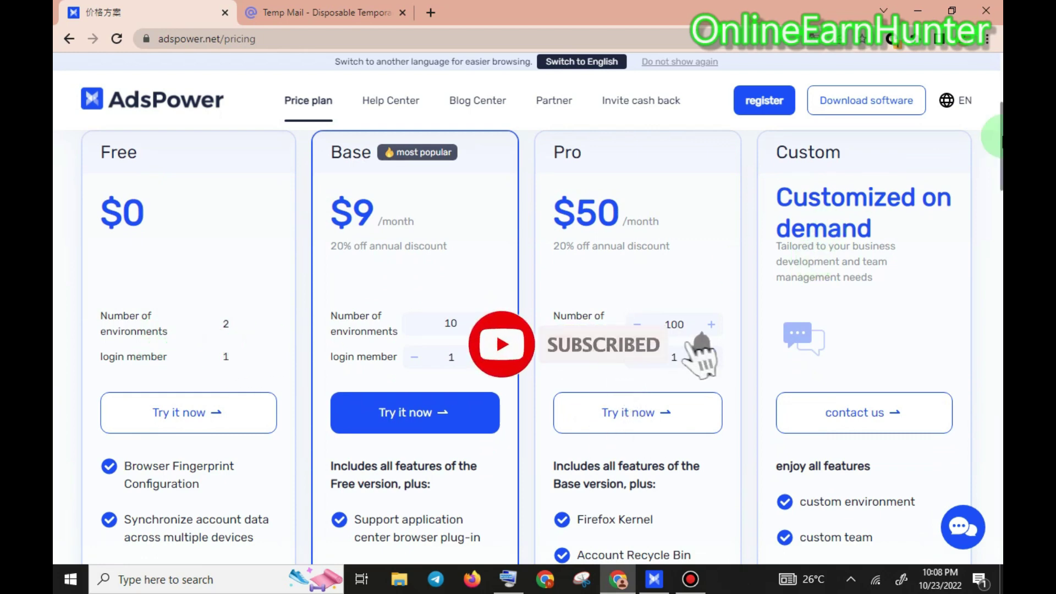
pyautogui.scroll(-2, 989, 156)
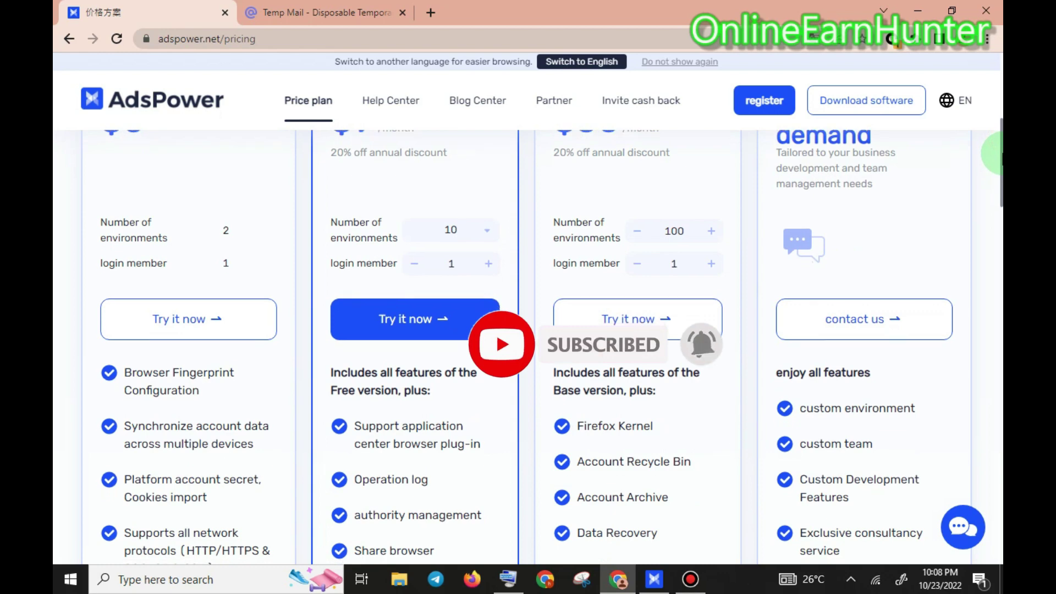
pyautogui.moveTo(998, 154)
pyautogui.mouseDown()
pyautogui.moveTo(1001, 121)
pyautogui.moveTo(1001, 136)
pyautogui.mouseUp()
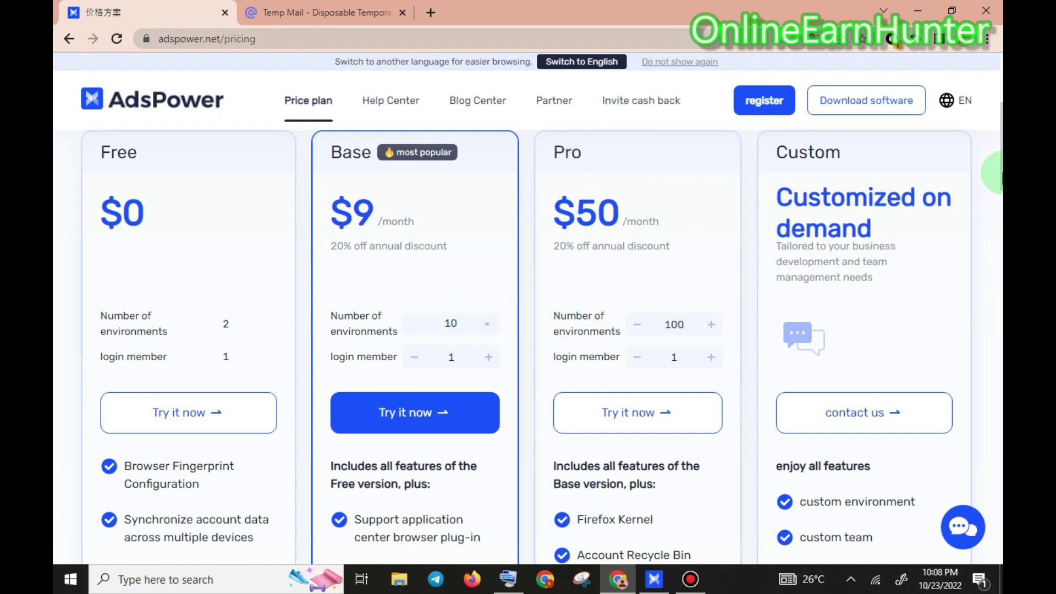
pyautogui.moveTo(996, 169); pyautogui.dragTo(996, 201)
pyautogui.scroll(3, 996, 200)
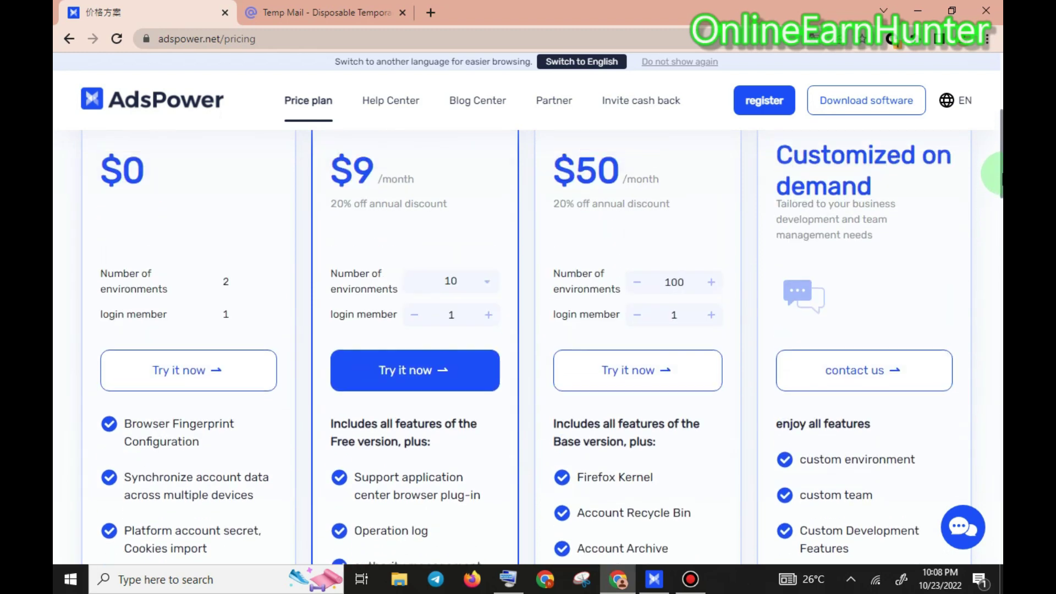
pyautogui.scroll(2, 998, 206)
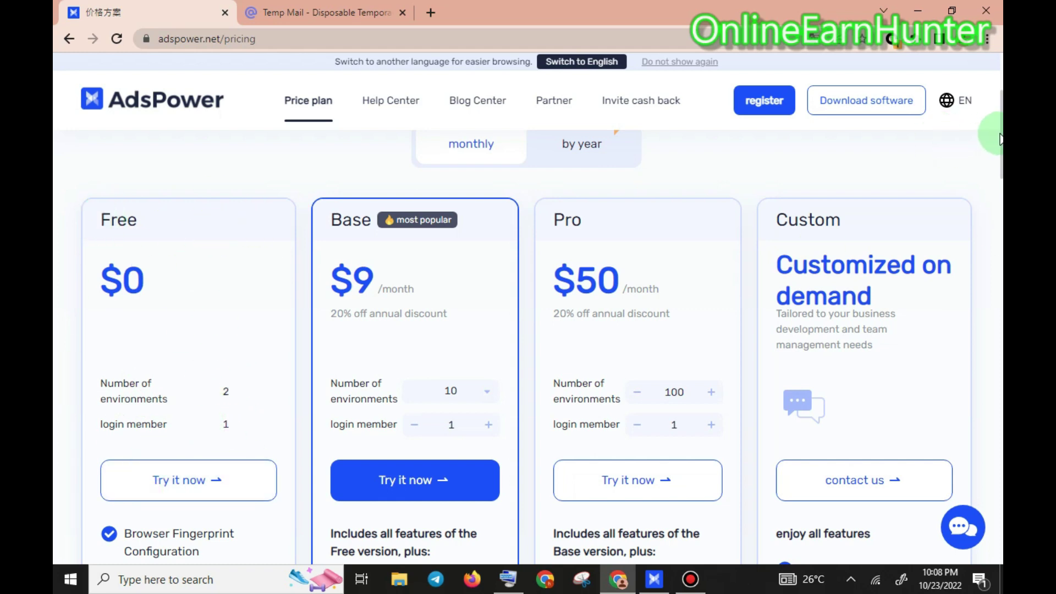
# Examine the feature lists of the Free, Base, Pro and Custom plans on the pricing page.
pyautogui.moveTo(1000, 134); pyautogui.dragTo(996, 192)
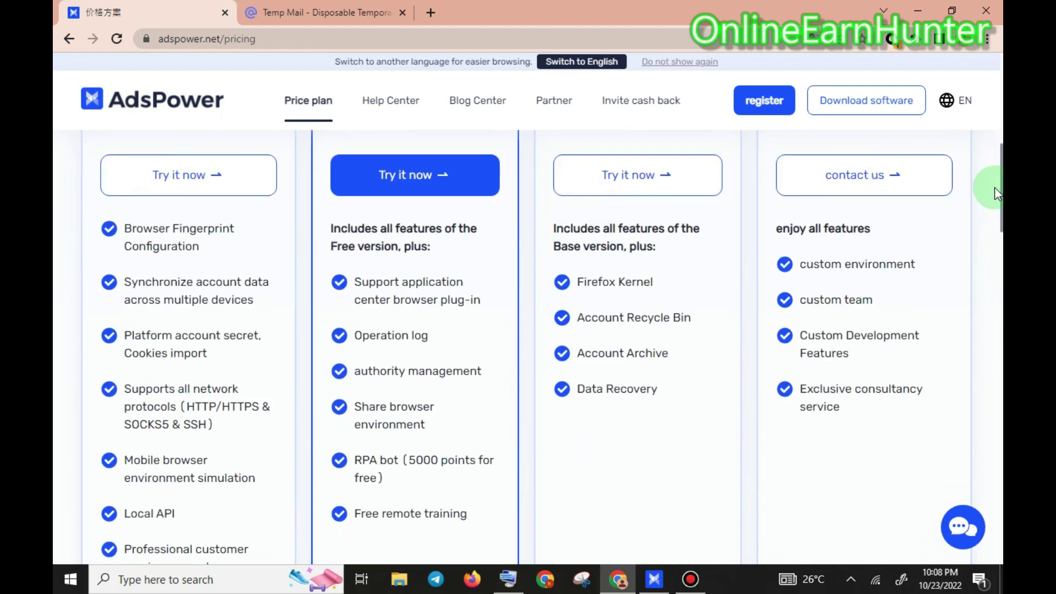
pyautogui.scroll(-1, 995, 192)
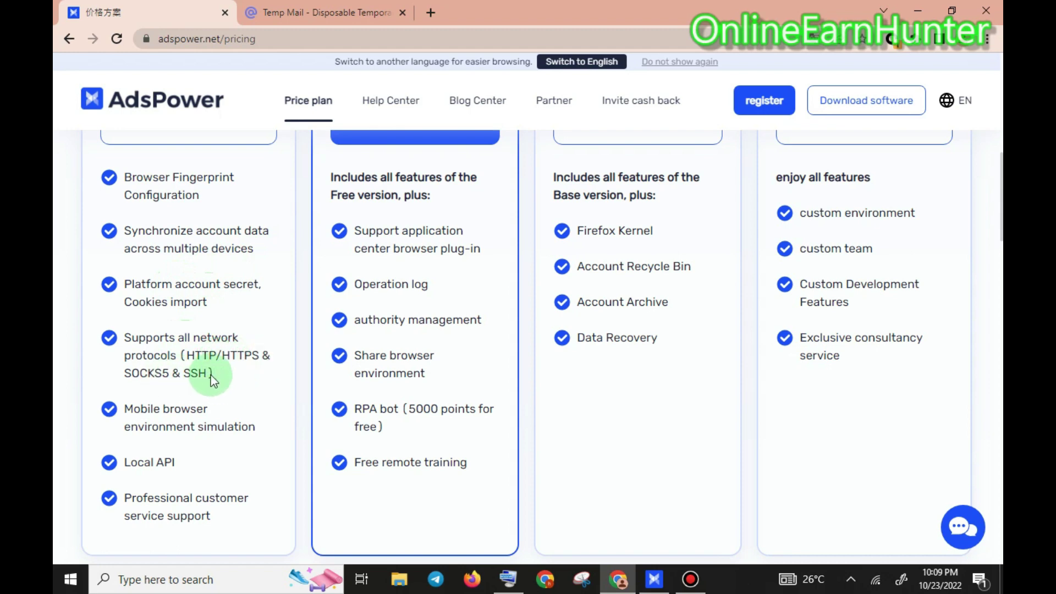
pyautogui.moveTo(222, 424)
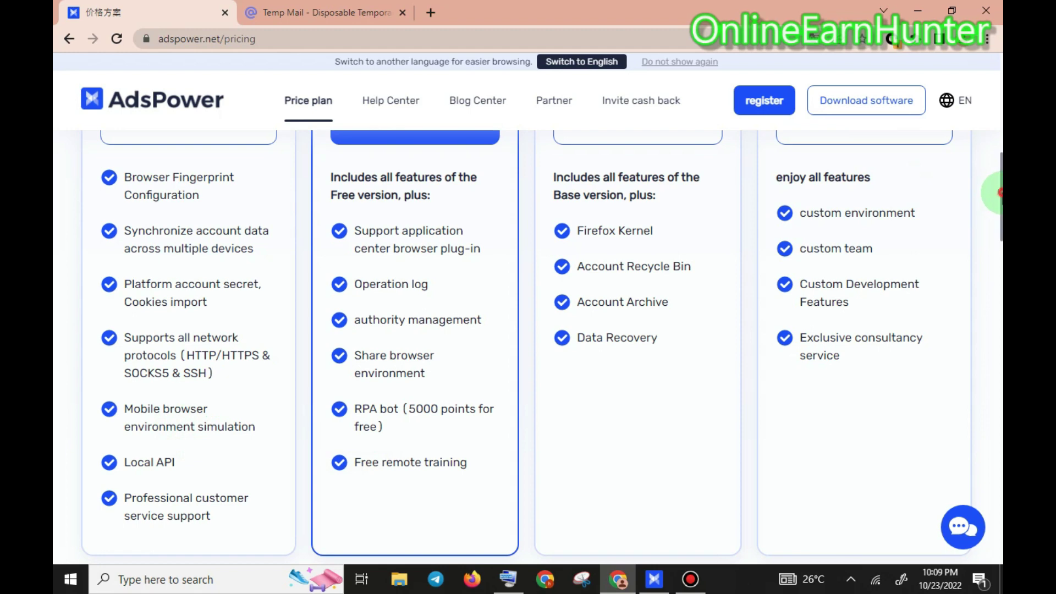
pyautogui.scroll(-1, 1000, 205)
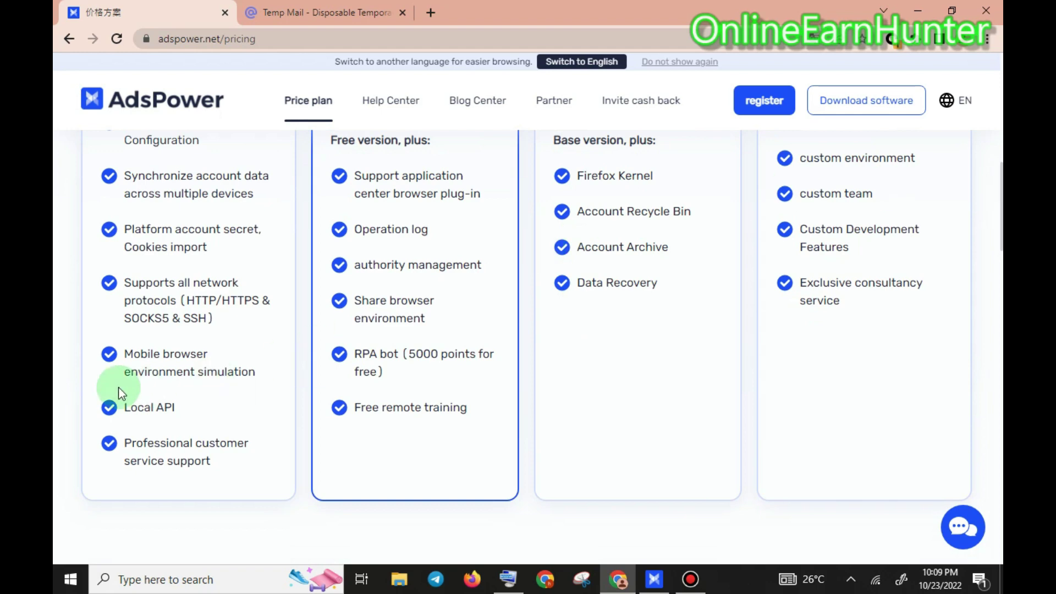
pyautogui.moveTo(165, 367)
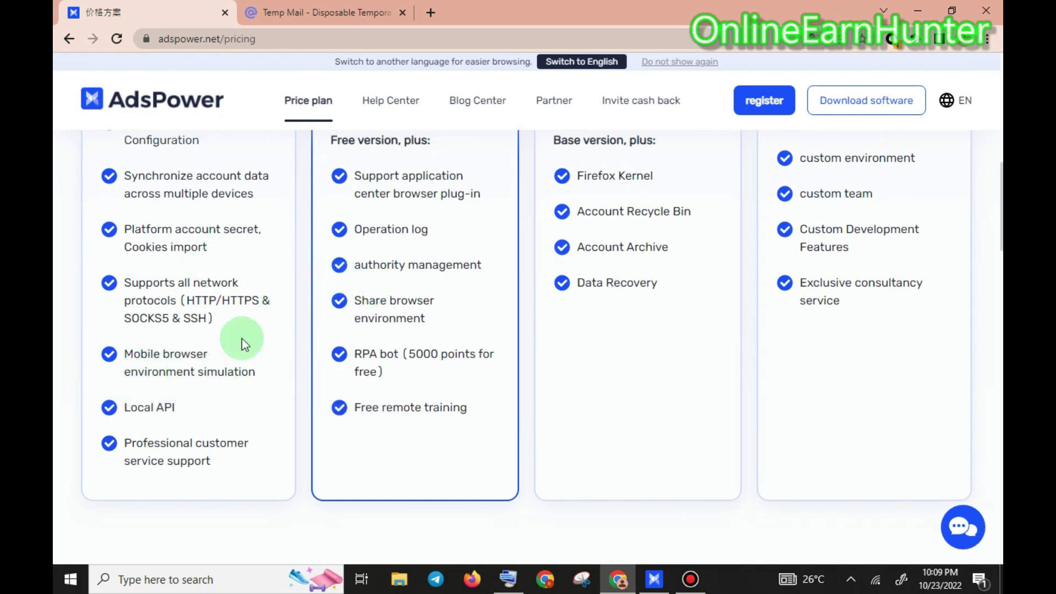
# Open the AdsPower registration form and copy the disposable e-mail address from the mail.tm inbox.
pyautogui.moveTo(998, 181); pyautogui.dragTo(995, 77)
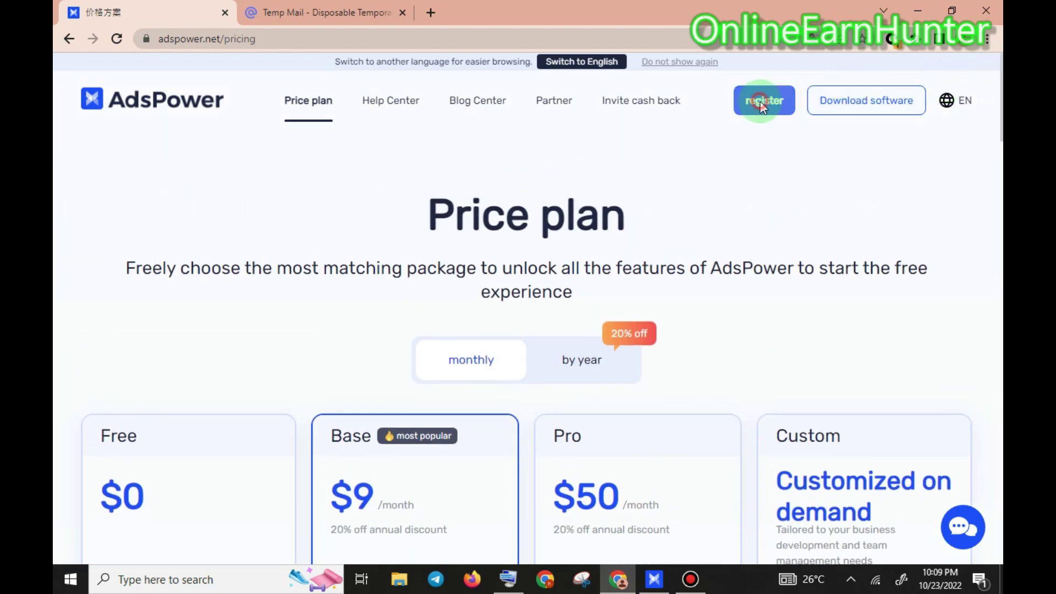
pyautogui.click(762, 101)
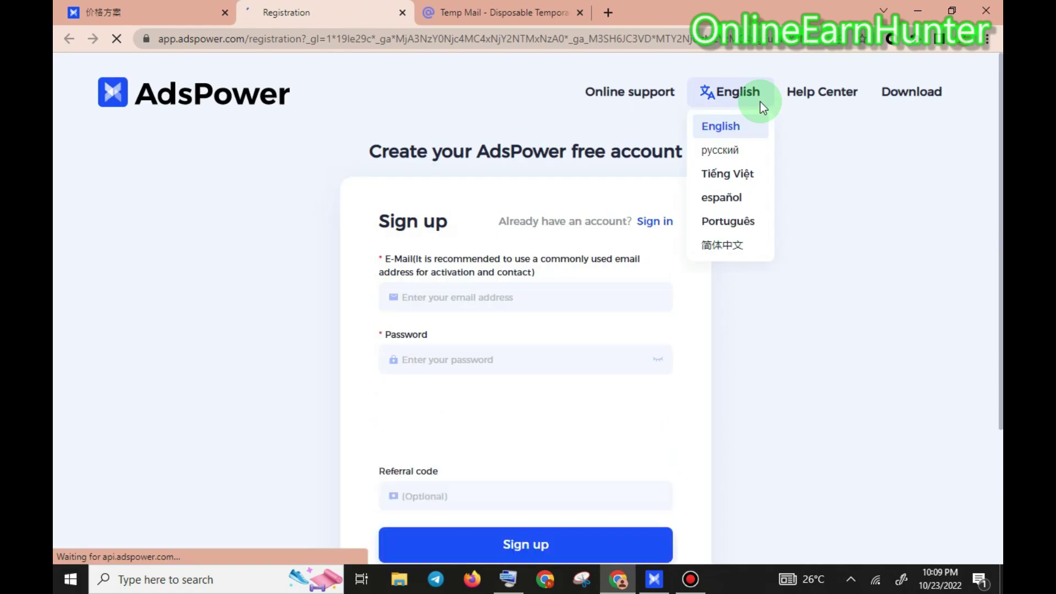
pyautogui.click(484, 18)
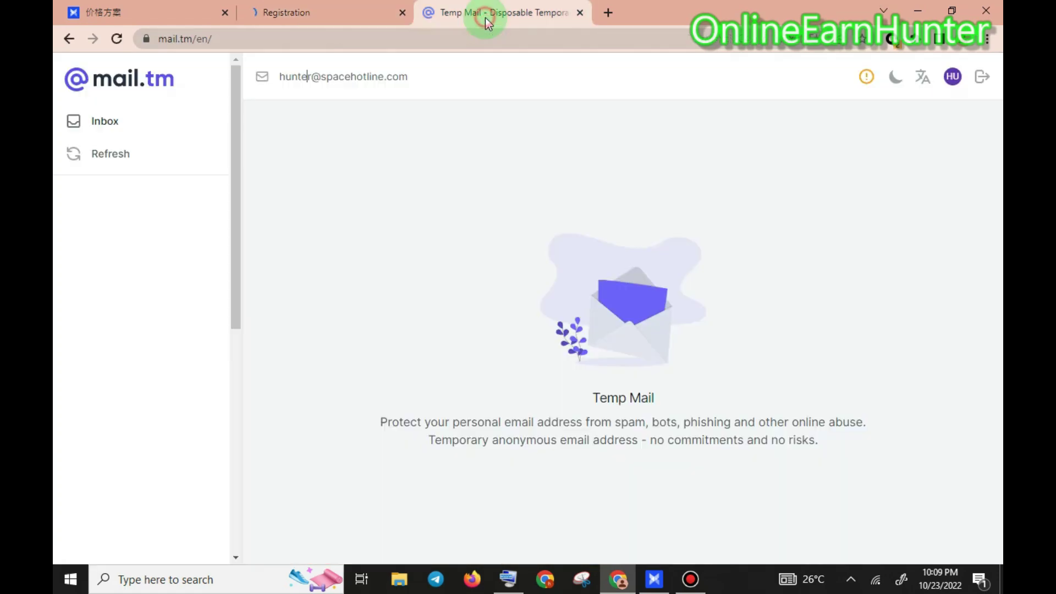
pyautogui.click(337, 76)
pyautogui.click(308, 12)
# Paste the copied disposable e-mail address into the sign-up form's e-mail field using the On-Screen Keyboard.
pyautogui.click(508, 579)
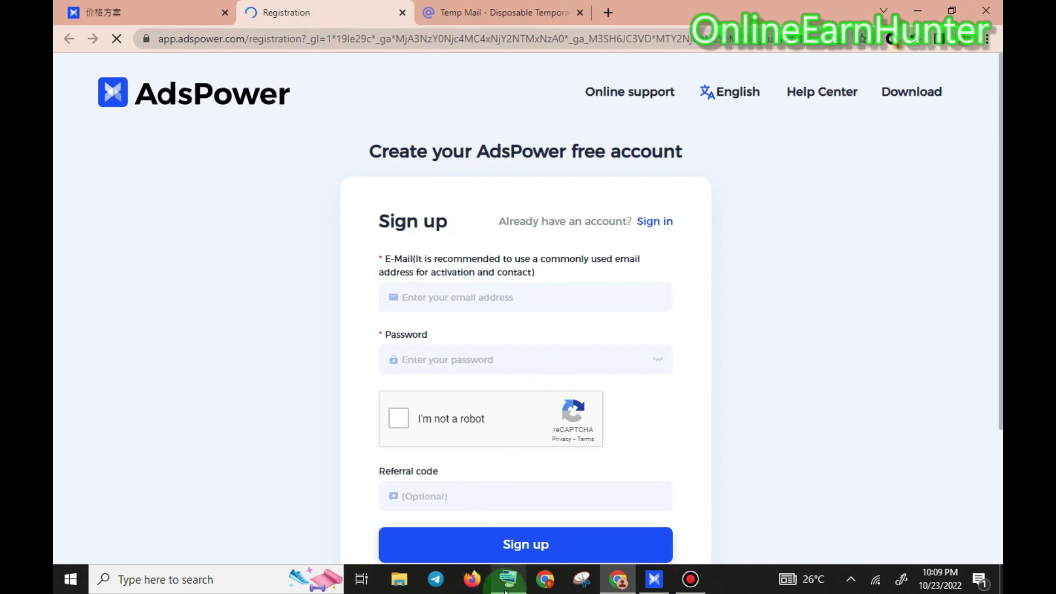
pyautogui.click(432, 298)
pyautogui.click(340, 157)
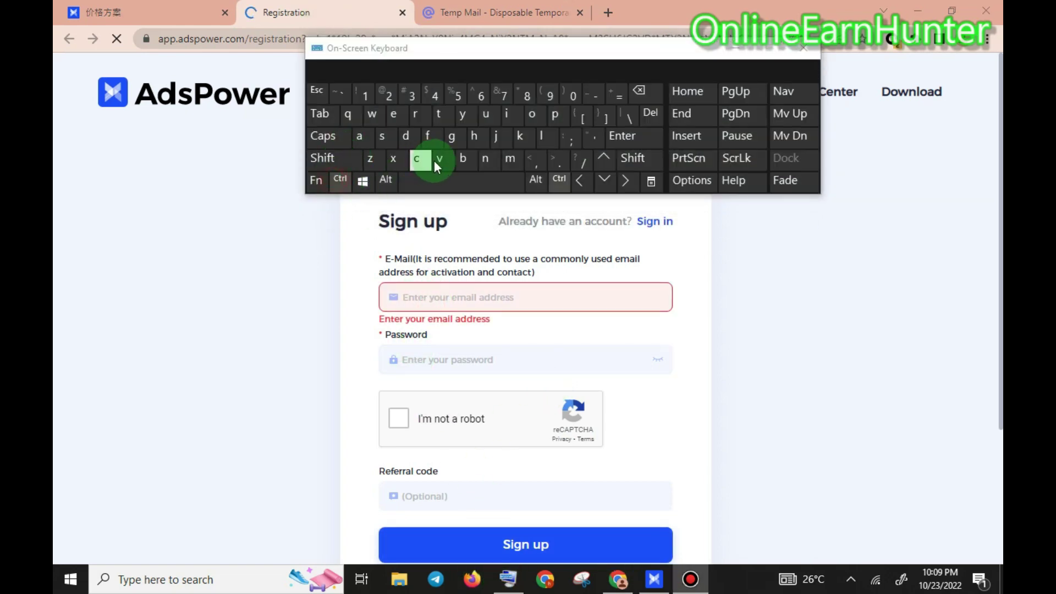
pyautogui.click(439, 159)
pyautogui.click(438, 292)
pyautogui.click(340, 160)
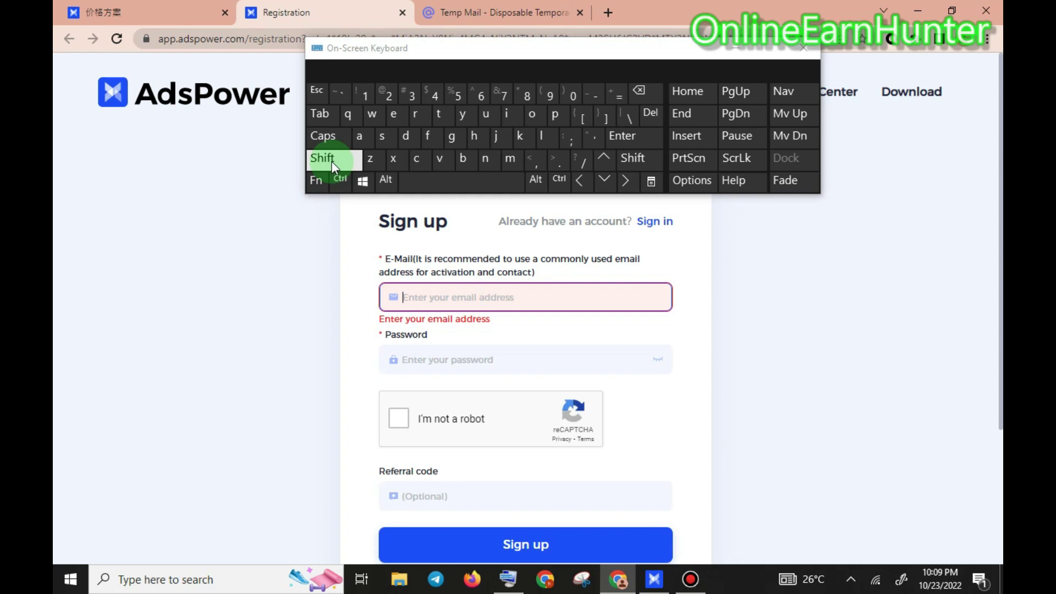
pyautogui.click(340, 179)
pyautogui.click(439, 160)
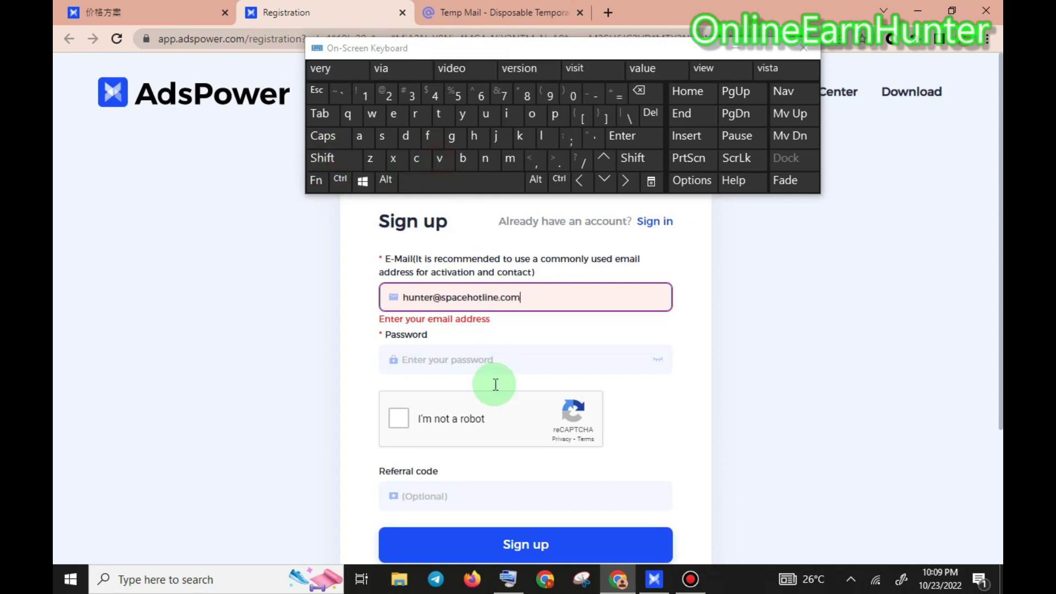
pyautogui.click(476, 373)
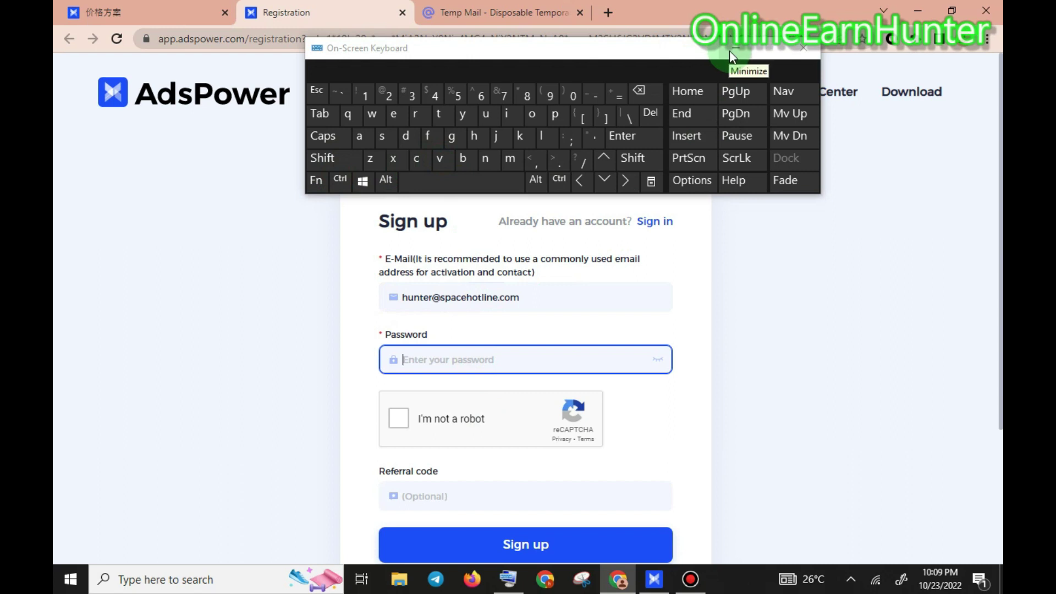
pyautogui.click(730, 50)
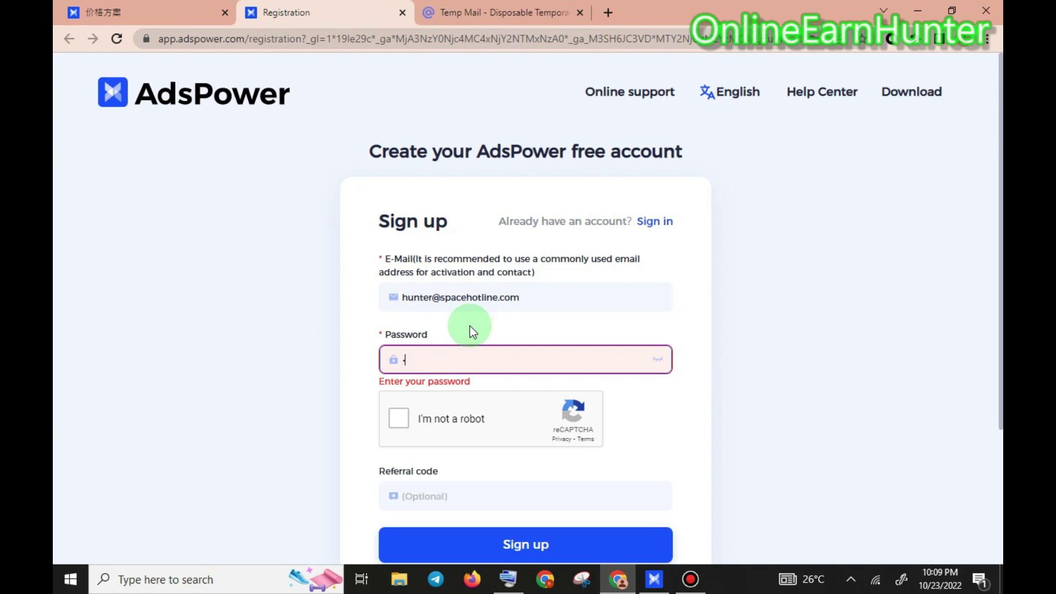
pyautogui.write('•••')
pyautogui.click(508, 579)
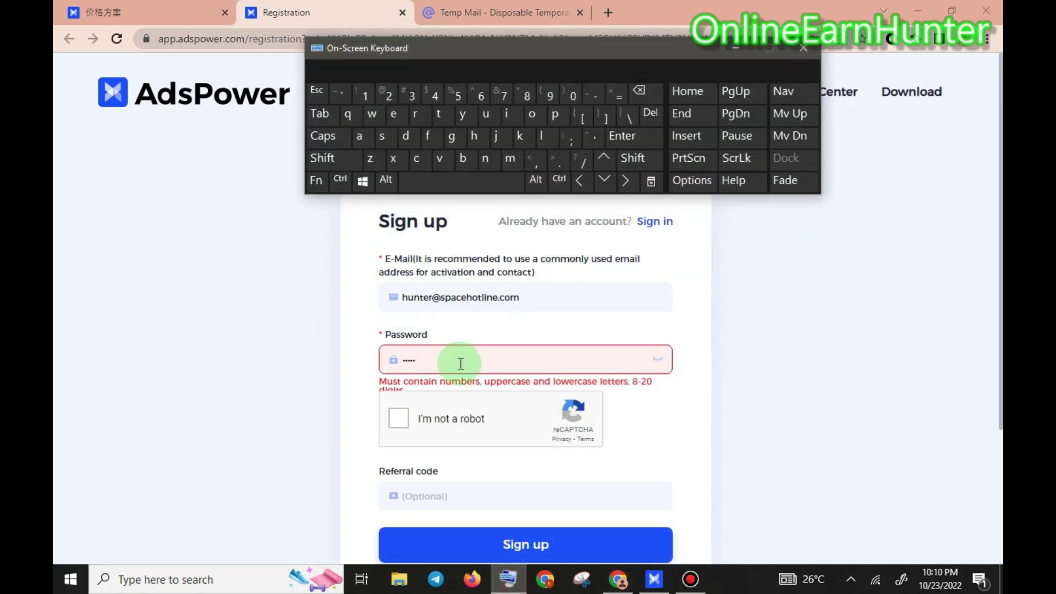
pyautogui.click(455, 361)
pyautogui.click(653, 94)
pyautogui.click(653, 95)
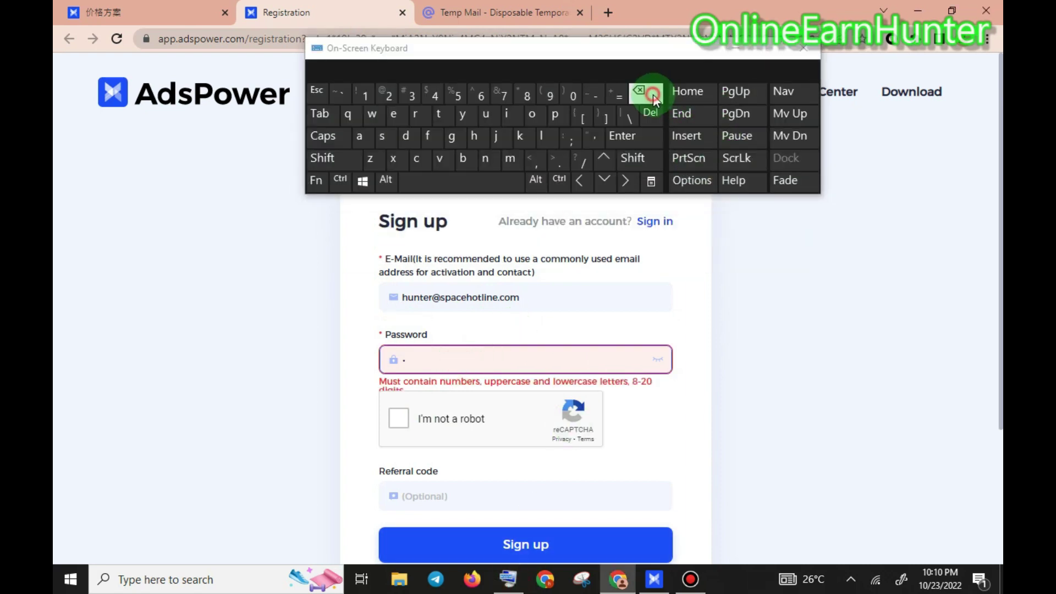
pyautogui.click(653, 95)
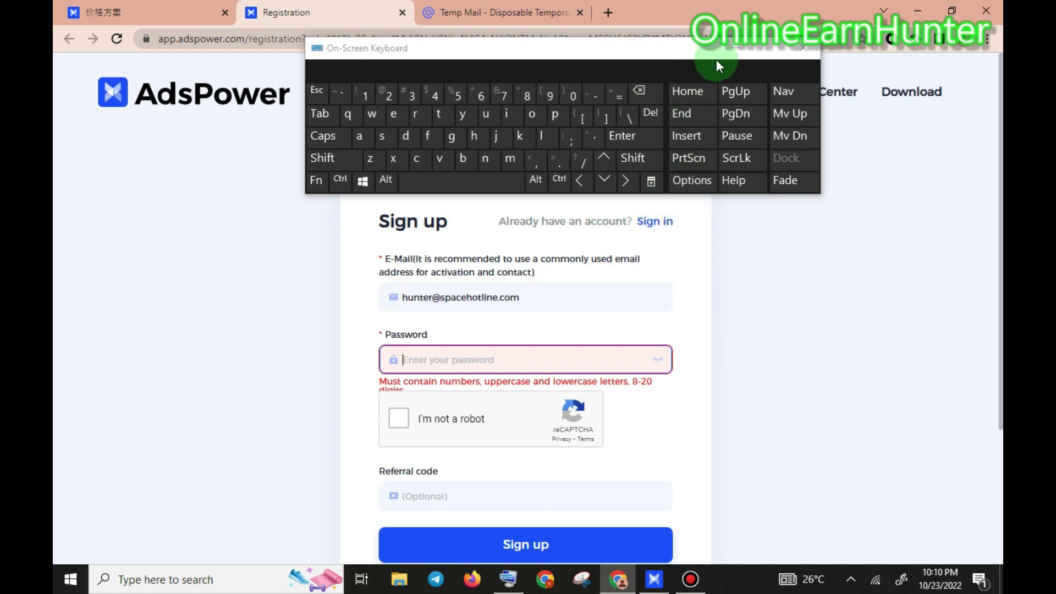
# Hide the On-Screen Keyboard and enter the account password in the sign-up form's password field.
pyautogui.click(735, 52)
pyautogui.moveTo(740, 87)
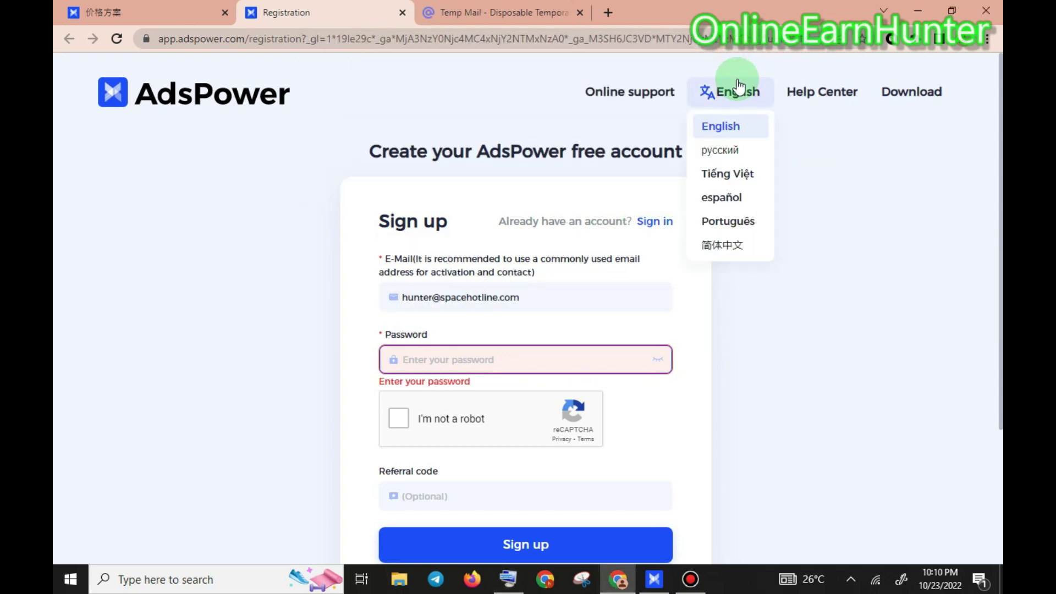
pyautogui.write('aaaa')
pyautogui.write('aaaa')
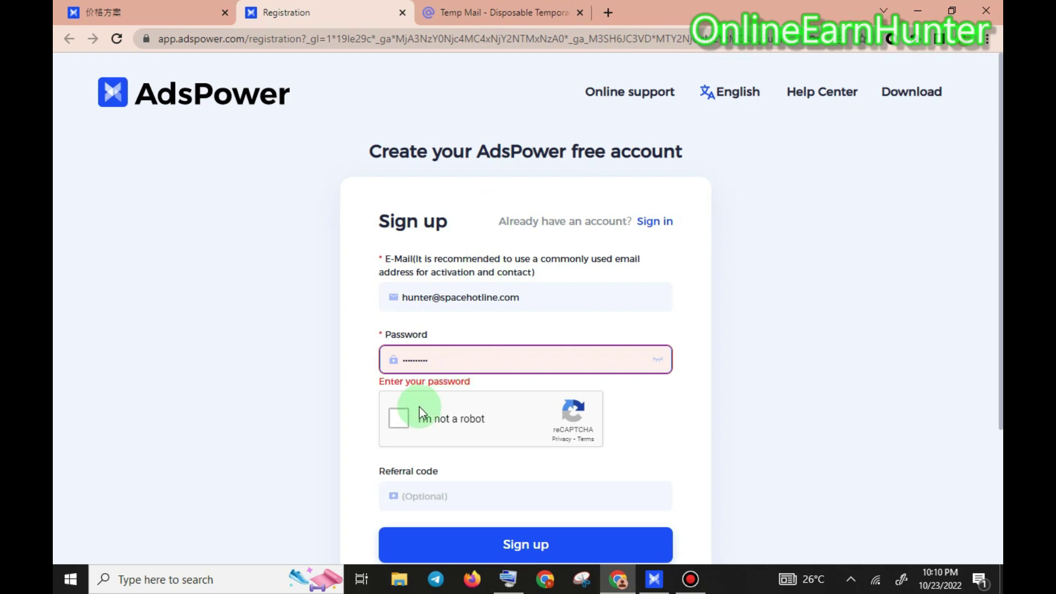
# Complete the sign-up form's reCAPTCHA by selecting the squares with traffic lights and verifying them.
pyautogui.click(399, 418)
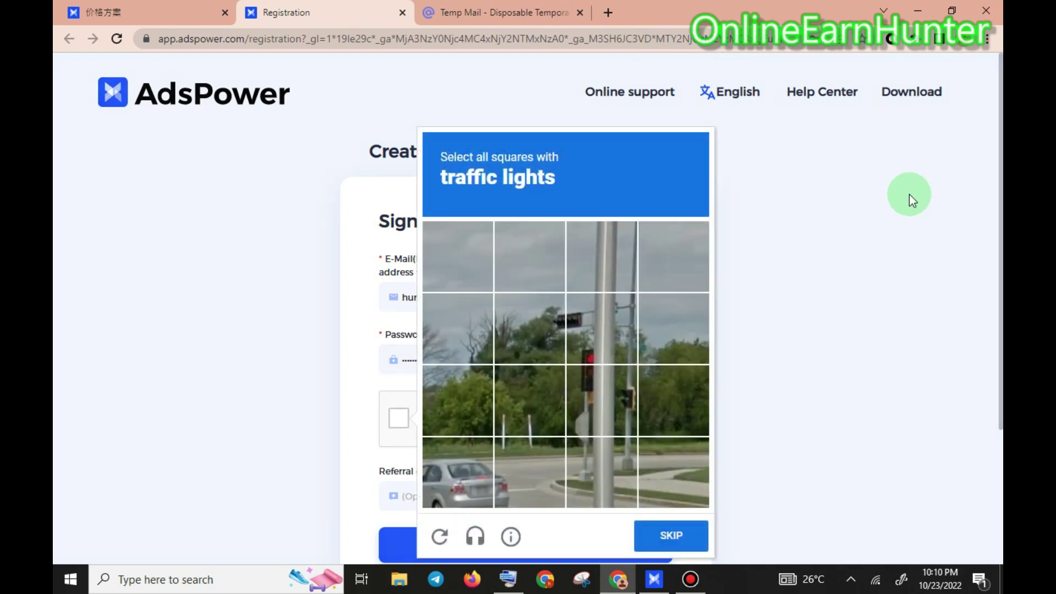
pyautogui.click(592, 321)
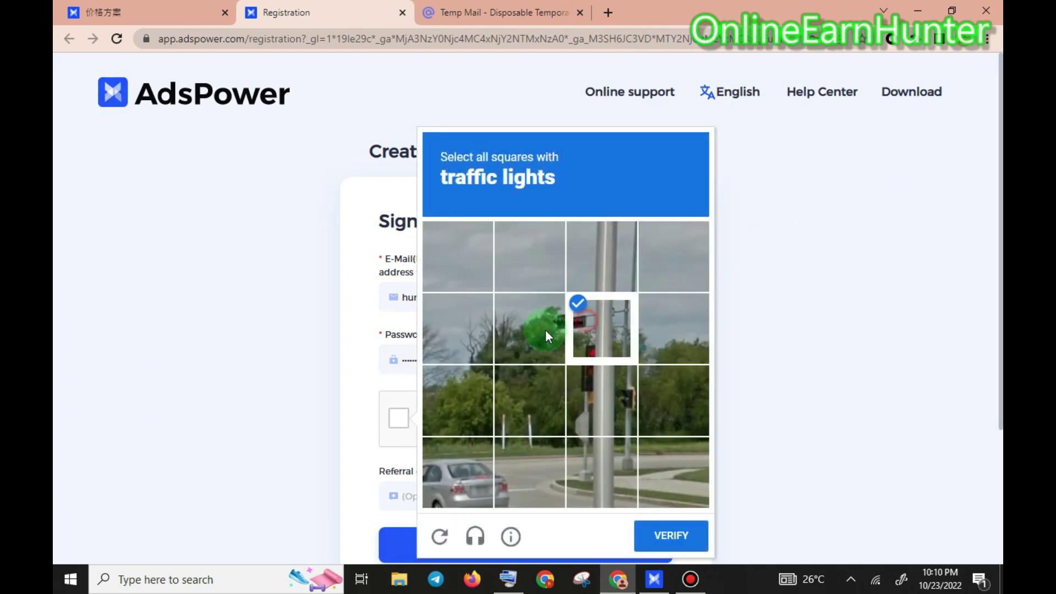
pyautogui.click(546, 329)
pyautogui.click(613, 393)
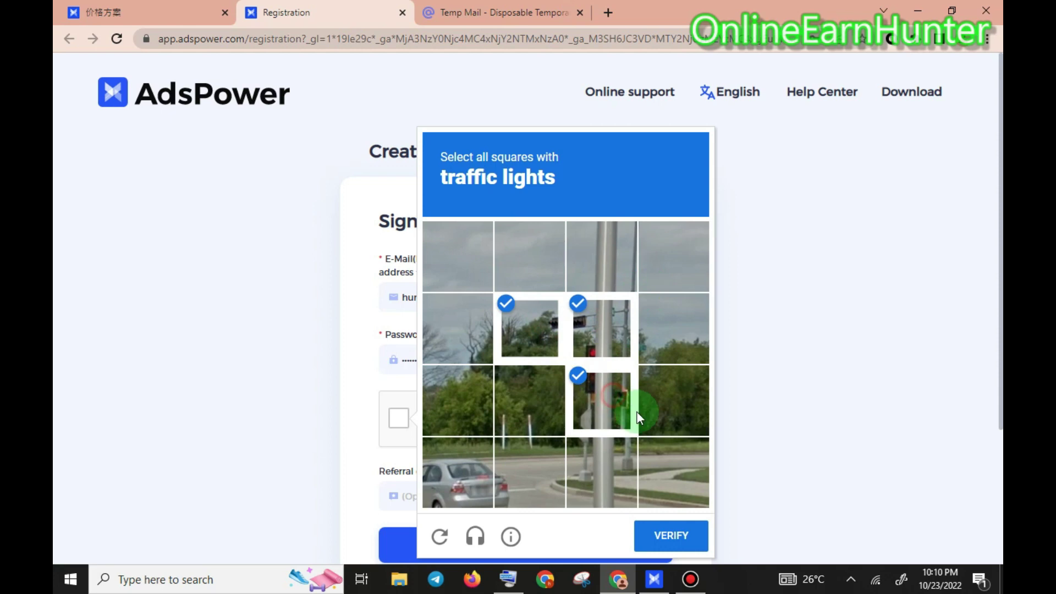
pyautogui.click(669, 541)
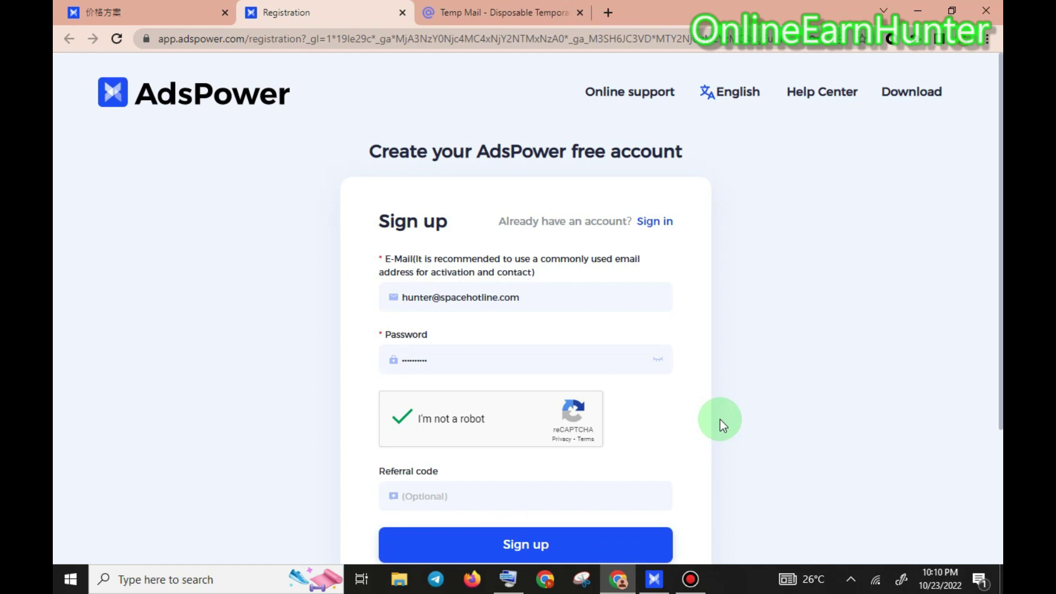
# Accept the Terms of services and Privacy policy, and briefly reveal the entered password to check it.
pyautogui.scroll(-2, 778, 352)
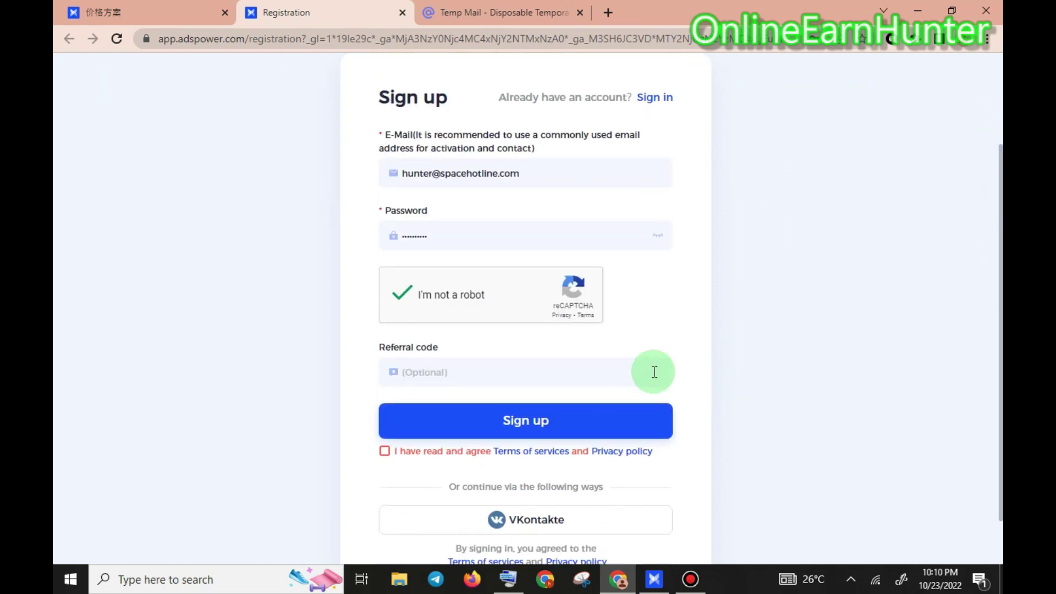
pyautogui.click(385, 450)
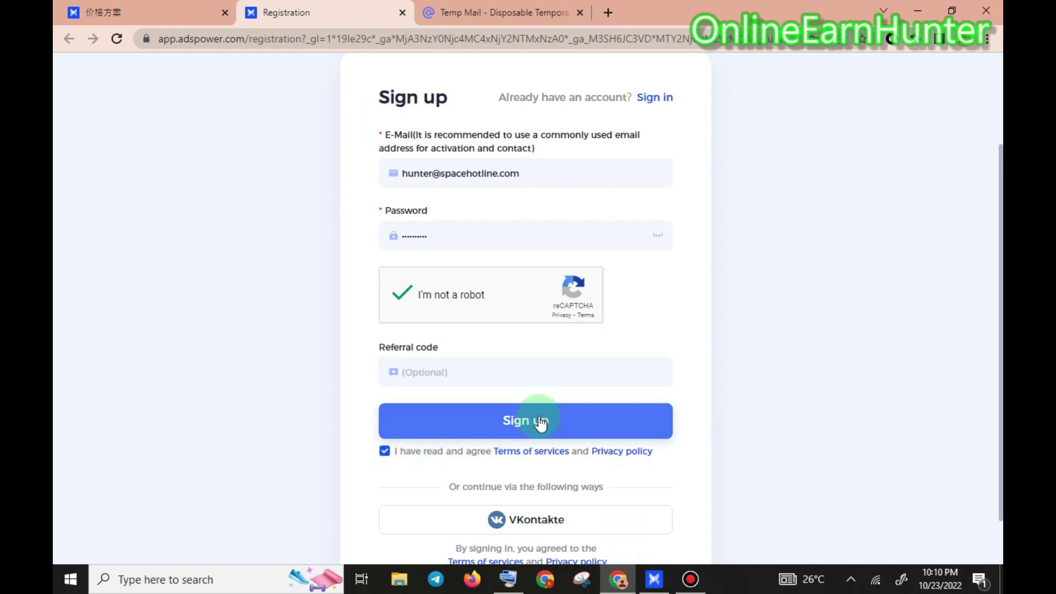
pyautogui.click(658, 236)
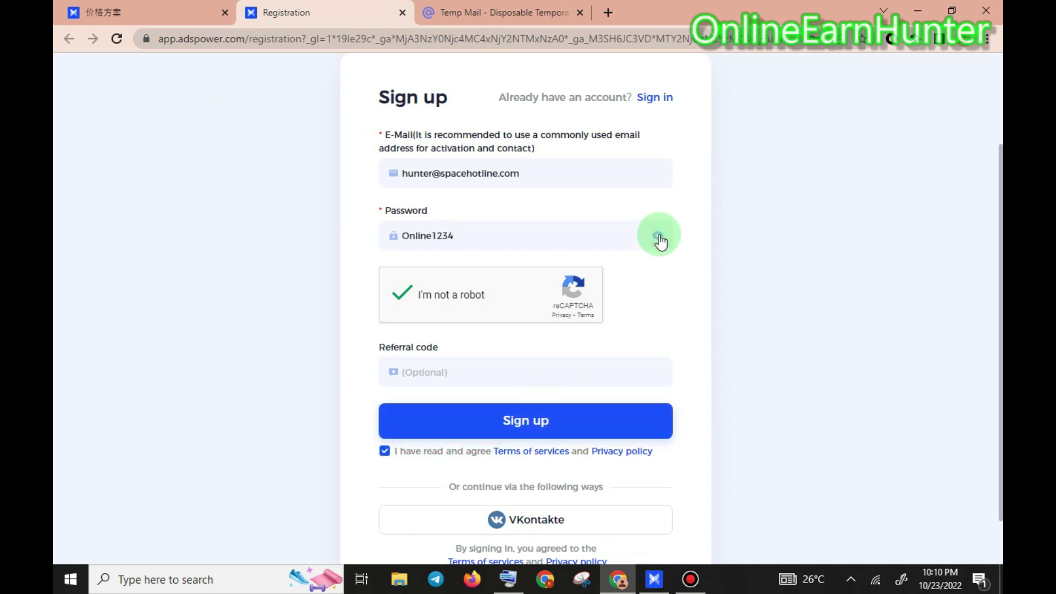
pyautogui.click(657, 237)
# Submit the AdsPower sign-up form and save the new account's login in the browser.
pyautogui.click(527, 423)
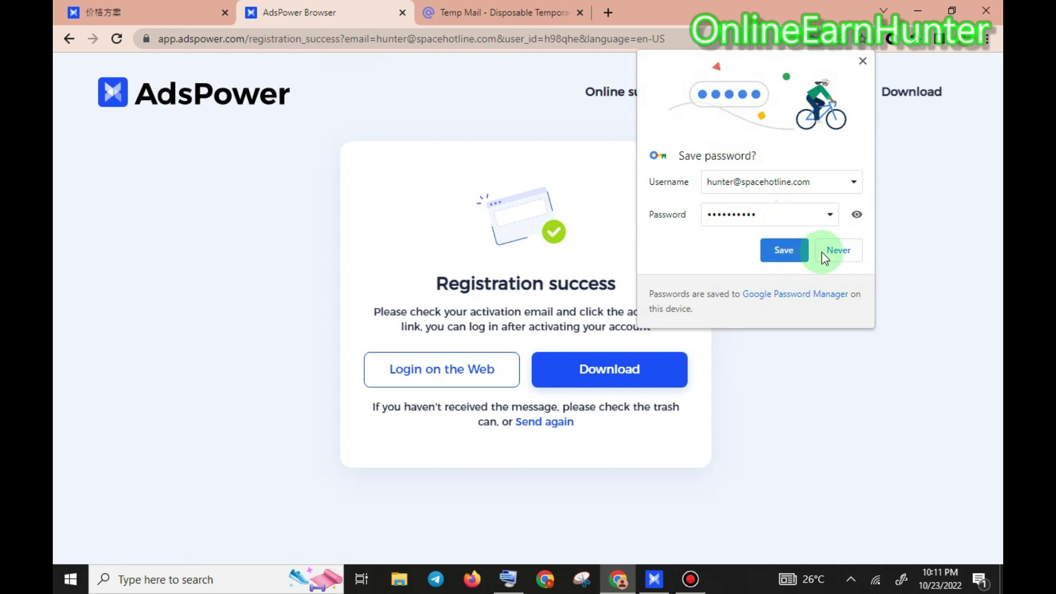
pyautogui.click(783, 251)
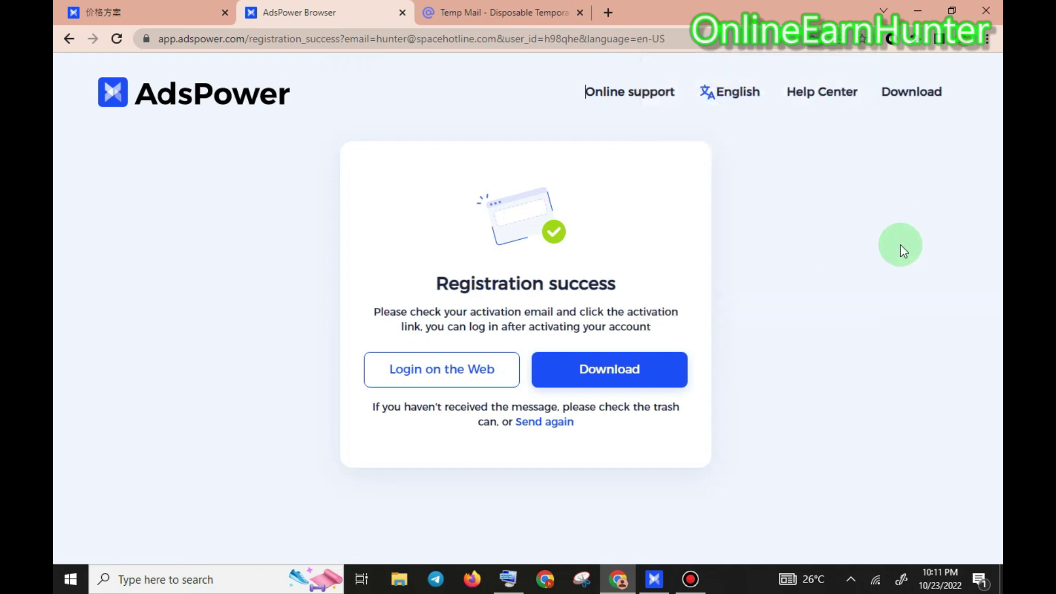
# Open the AdsPower account activation e-mail in the mail.tm inbox and activate the account through its link.
pyautogui.click(497, 12)
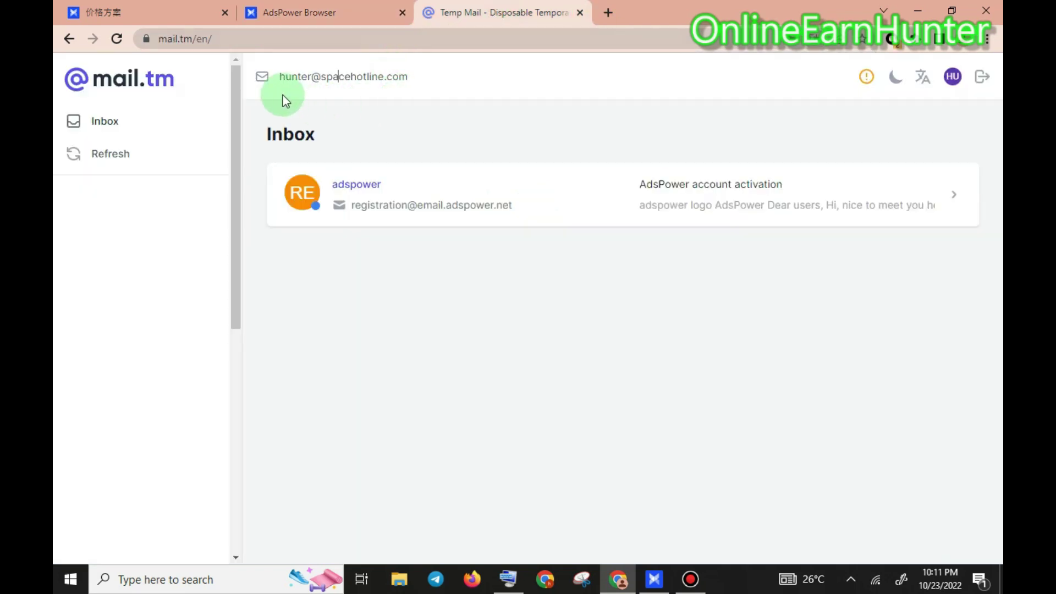
pyautogui.click(507, 205)
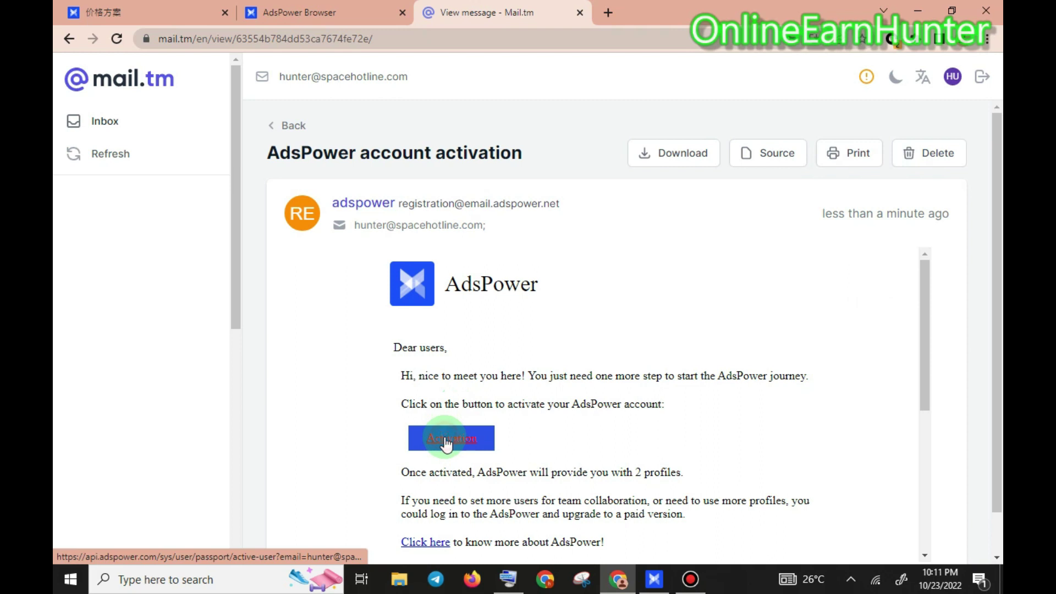
pyautogui.moveTo(446, 443); pyautogui.dragTo(607, 336)
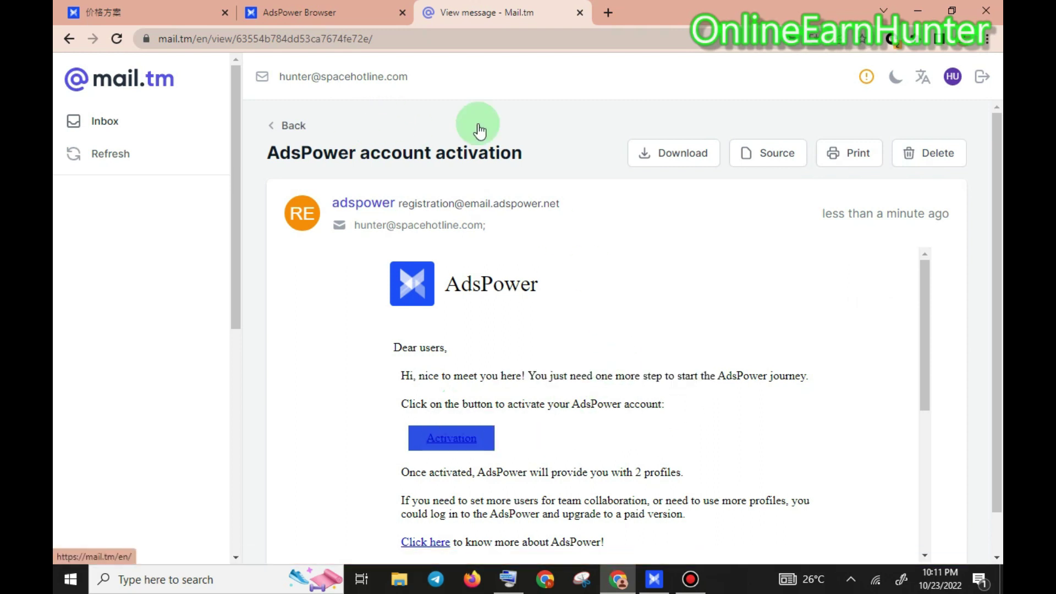
pyautogui.click(454, 439)
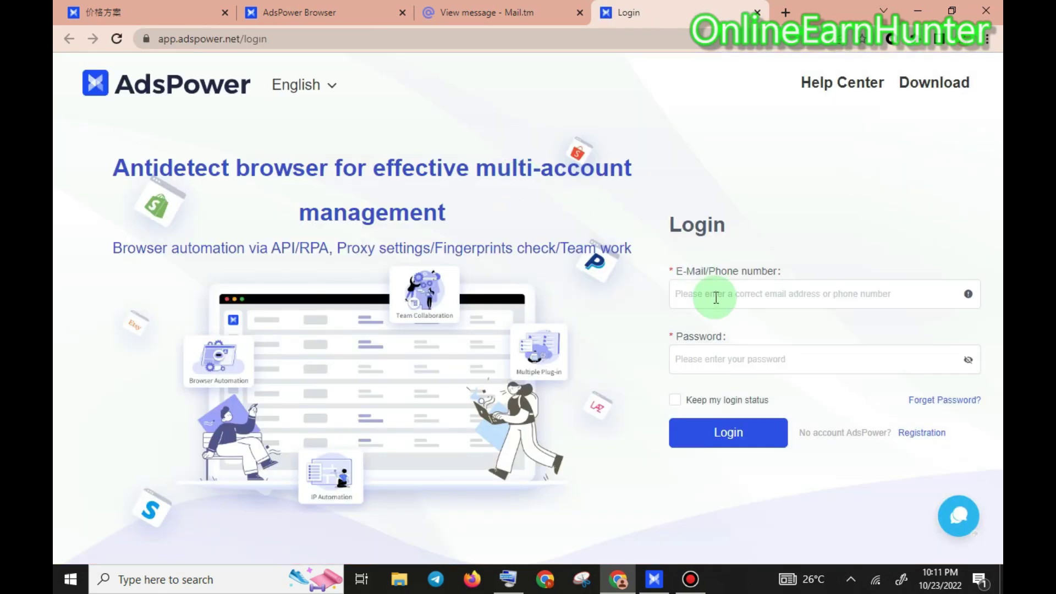
# Open AdsPower's software download page from the login page, translate it to English and dismiss the translation prompt.
pyautogui.click(717, 301)
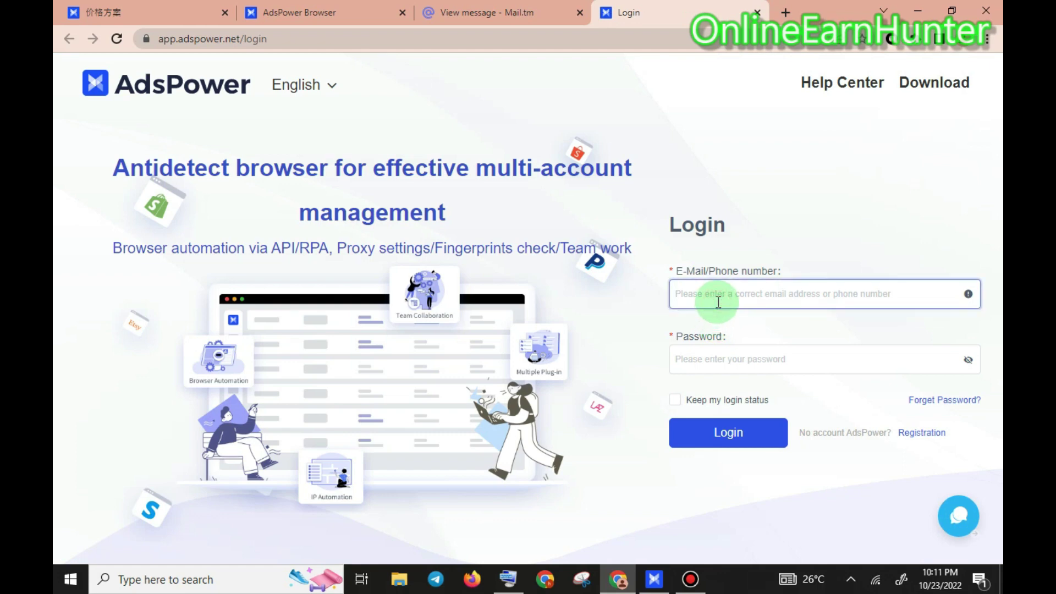
pyautogui.click(924, 82)
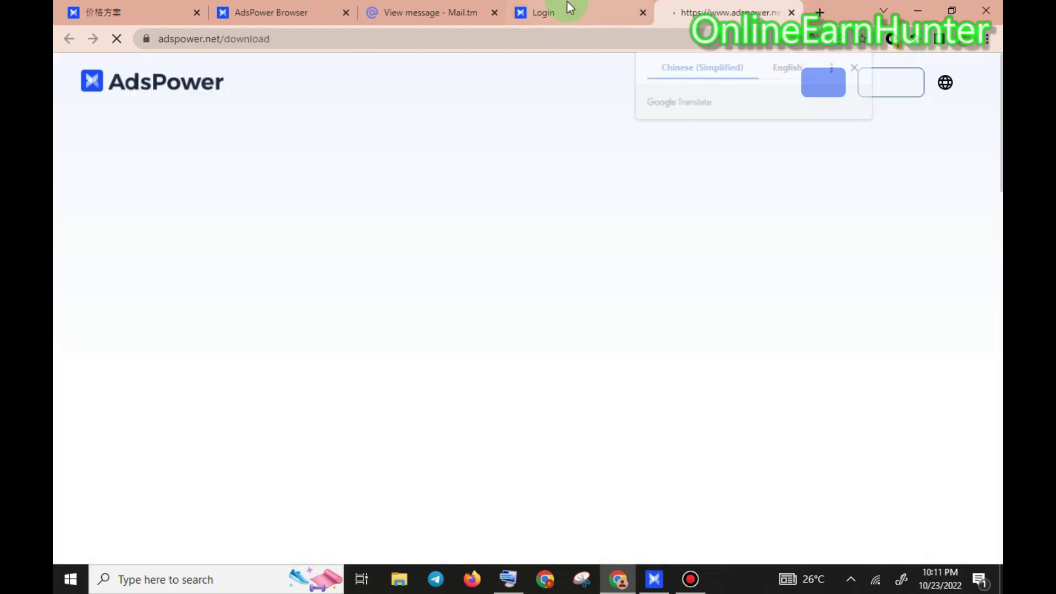
pyautogui.click(777, 66)
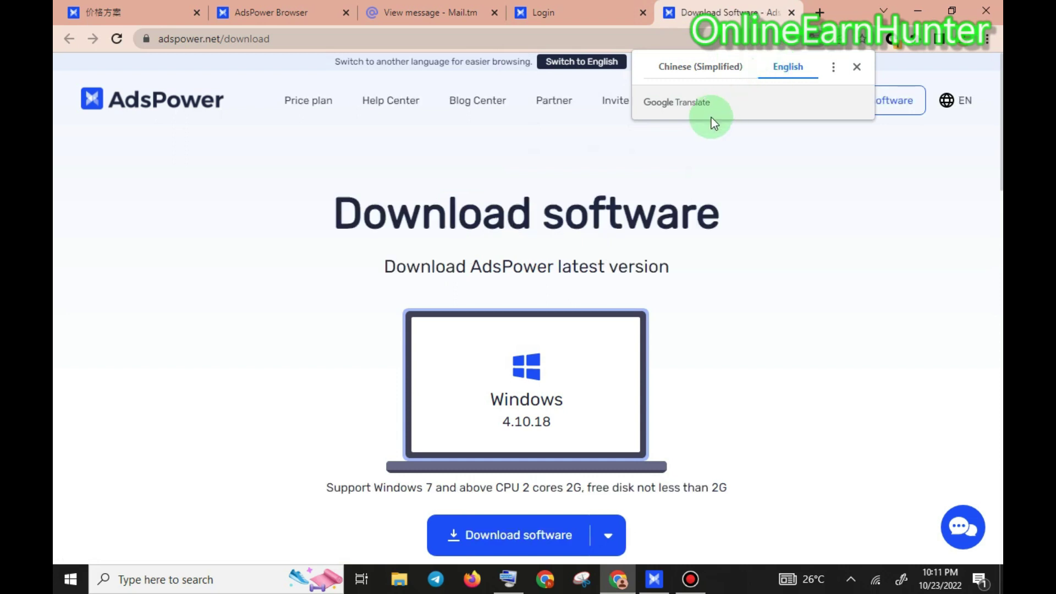
pyautogui.click(857, 67)
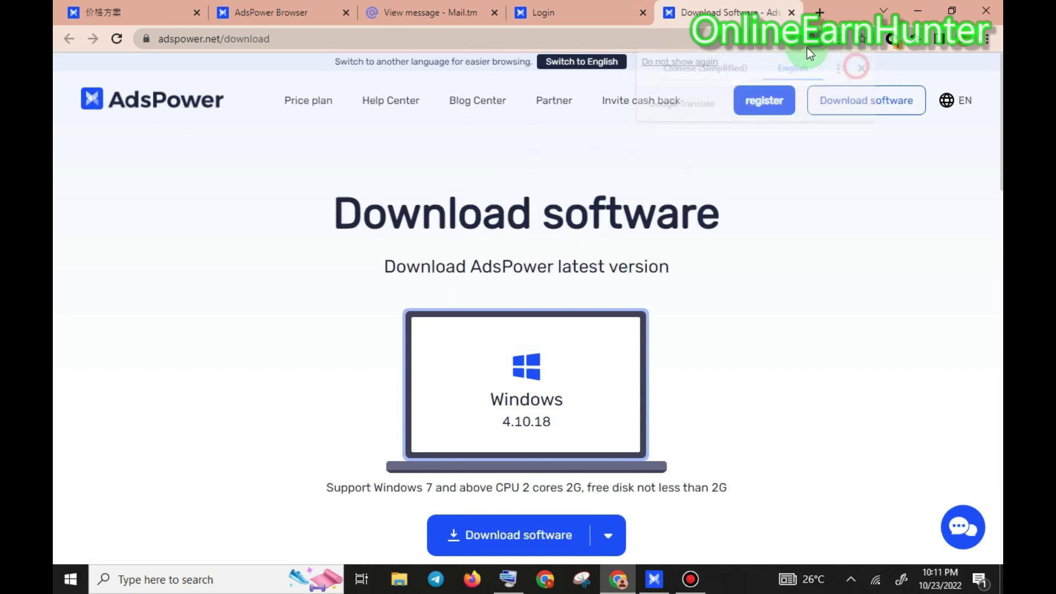
pyautogui.click(397, 3)
pyautogui.click(578, 15)
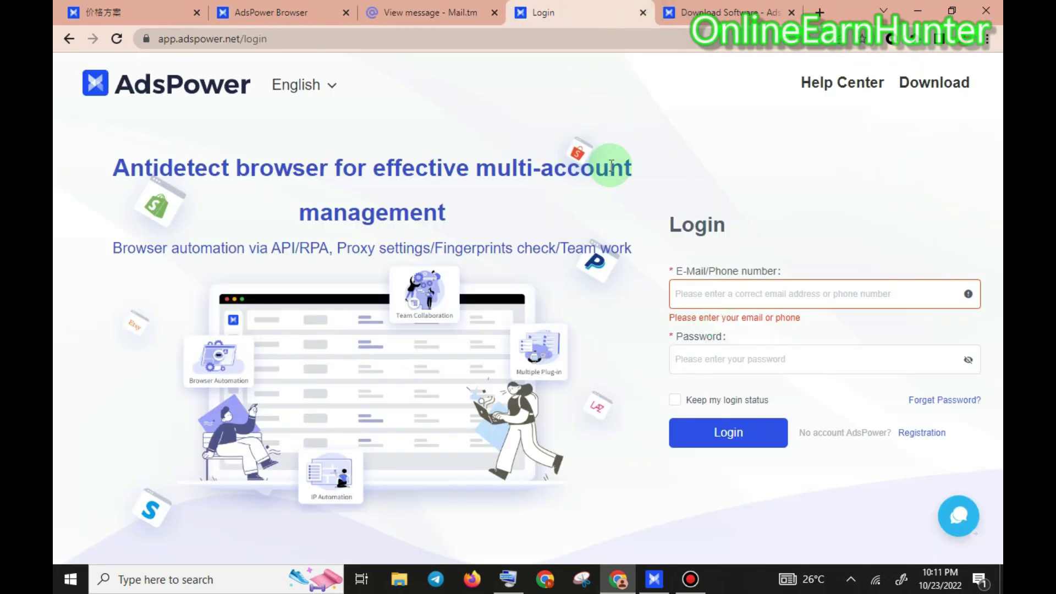
pyautogui.click(707, 7)
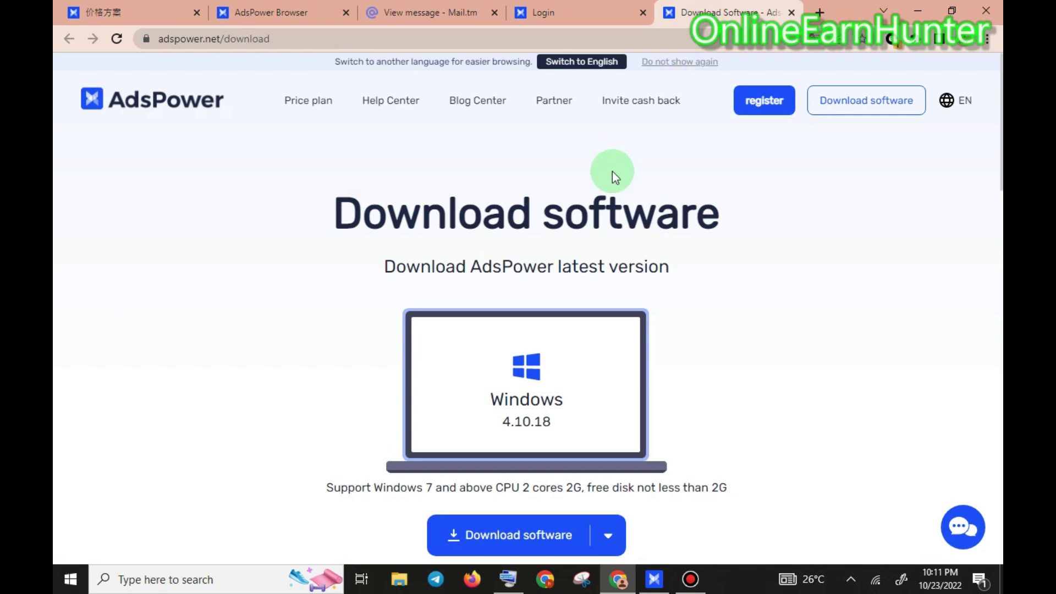
# Start downloading the Windows version of AdsPower, cancel it from the browser's downloads list and return to the download page.
pyautogui.scroll(-4, 993, 132)
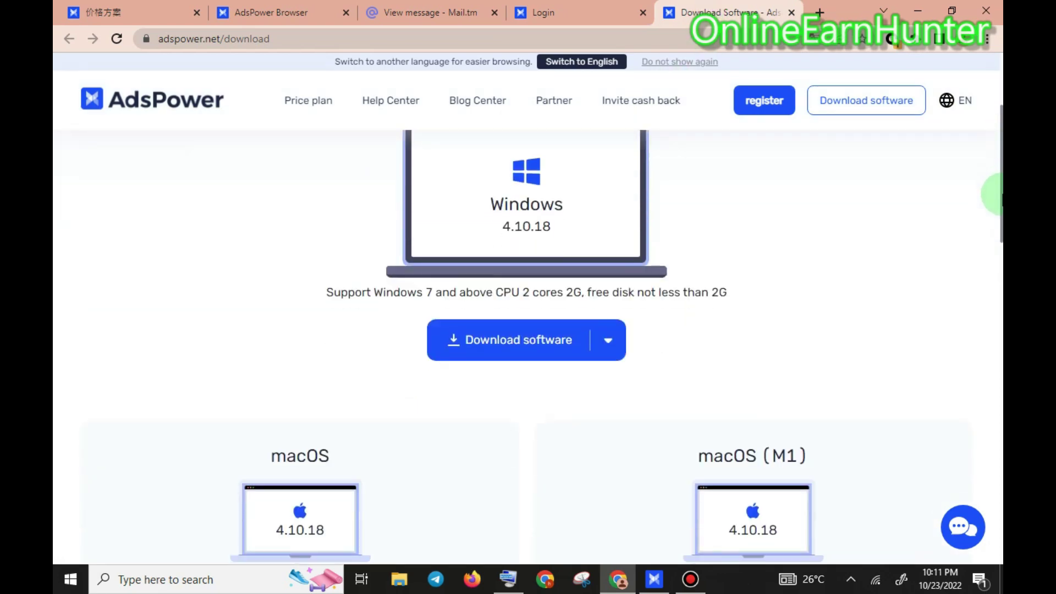
pyautogui.scroll(2, 989, 165)
pyautogui.moveTo(590, 426)
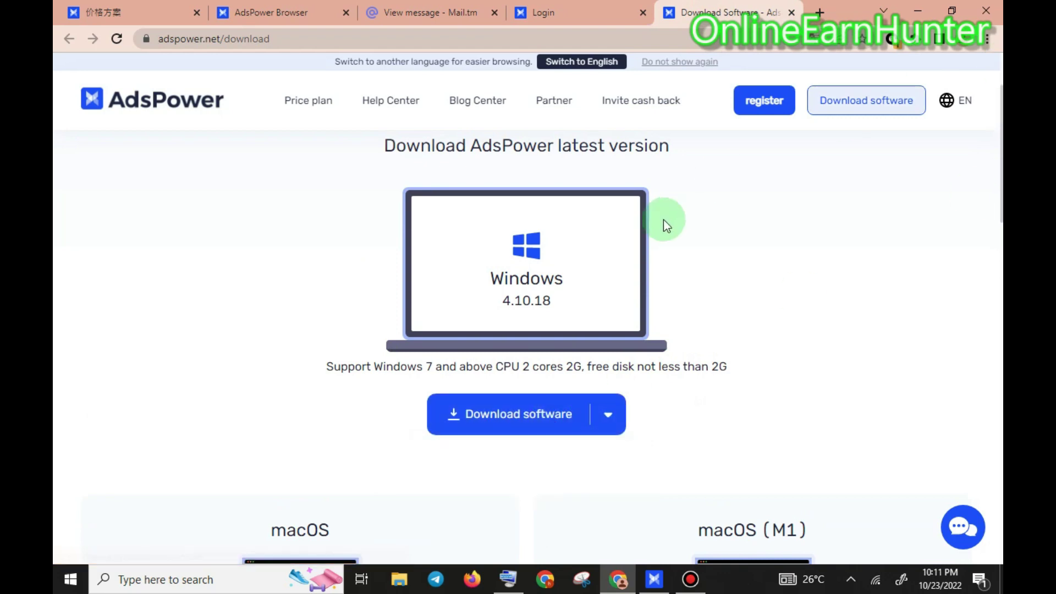
pyautogui.click(526, 422)
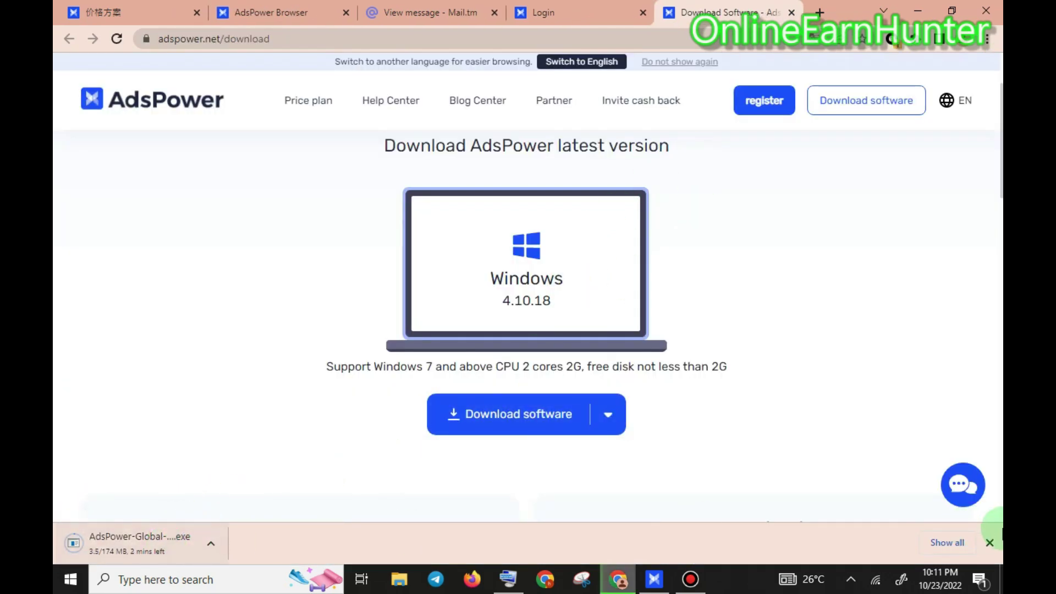
pyautogui.click(946, 542)
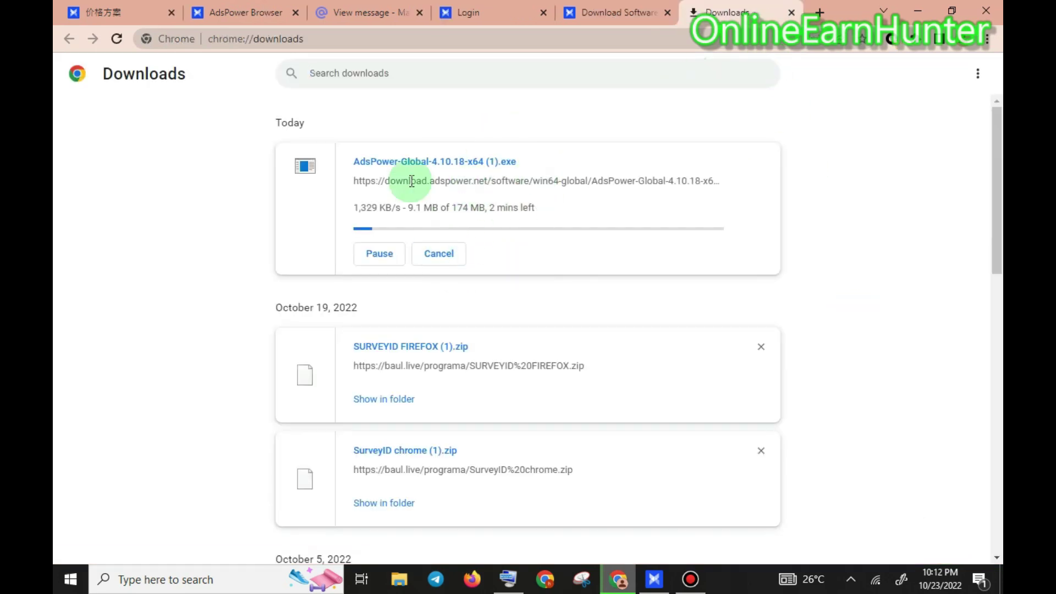
pyautogui.click(440, 254)
pyautogui.click(588, 9)
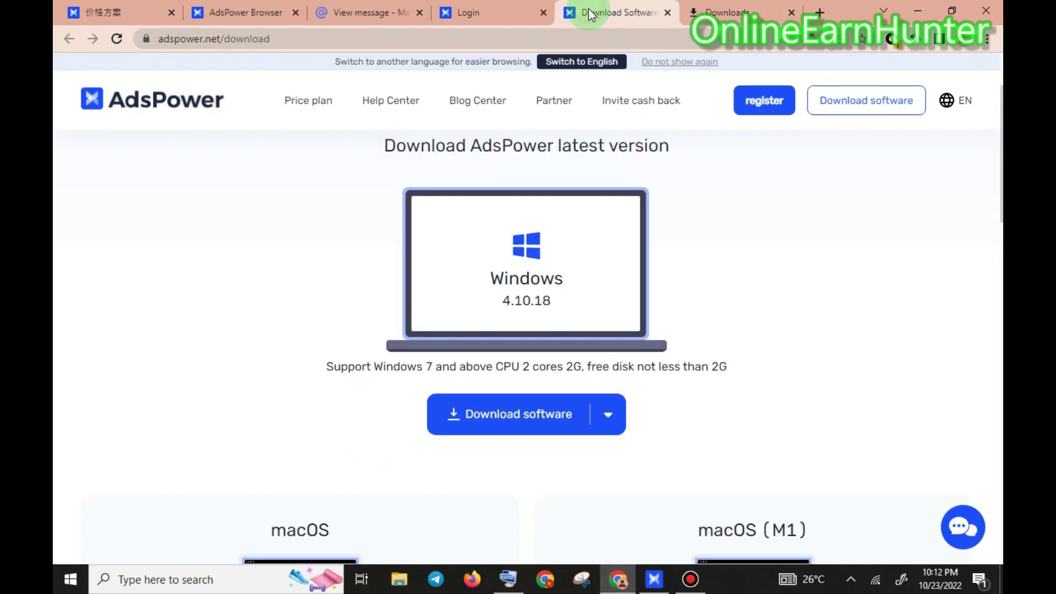
# Switch to the installed AdsPower Browser desktop app and move its sign-in window higher on the screen.
pyautogui.moveTo(649, 583)
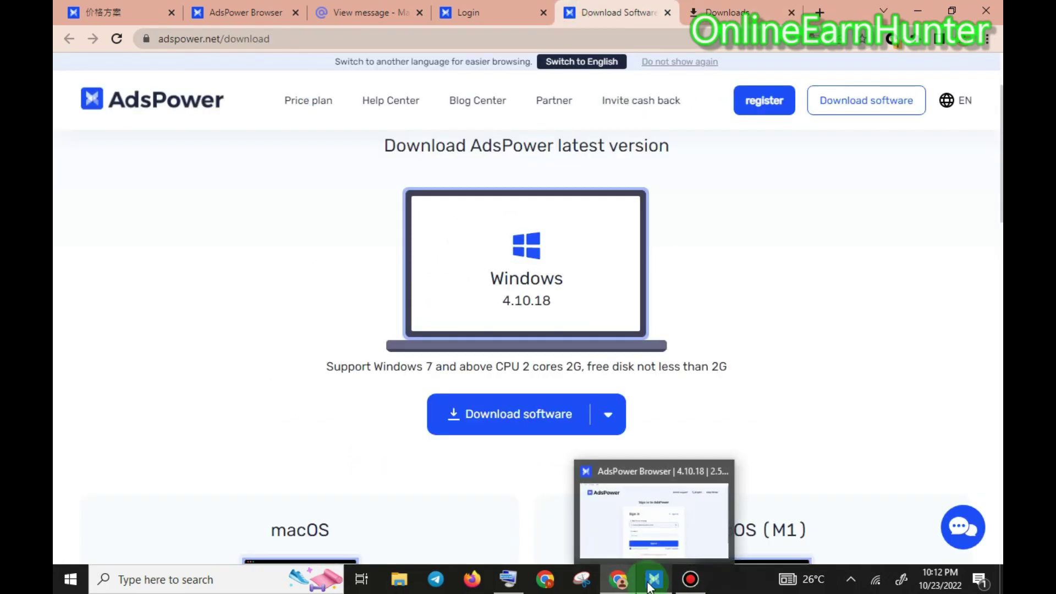
pyautogui.click(653, 511)
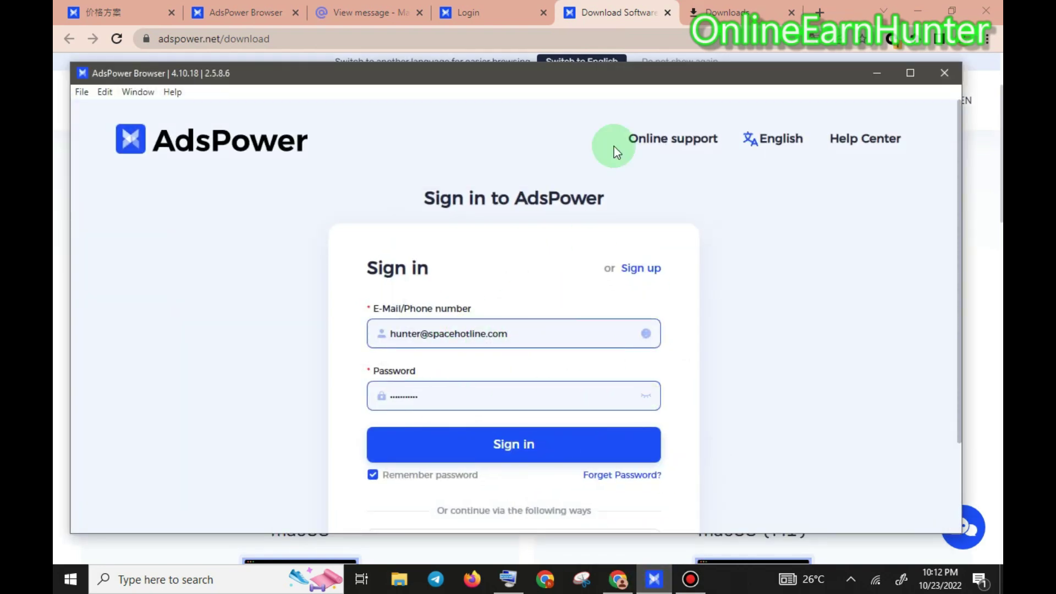
pyautogui.moveTo(593, 76); pyautogui.dragTo(608, 22)
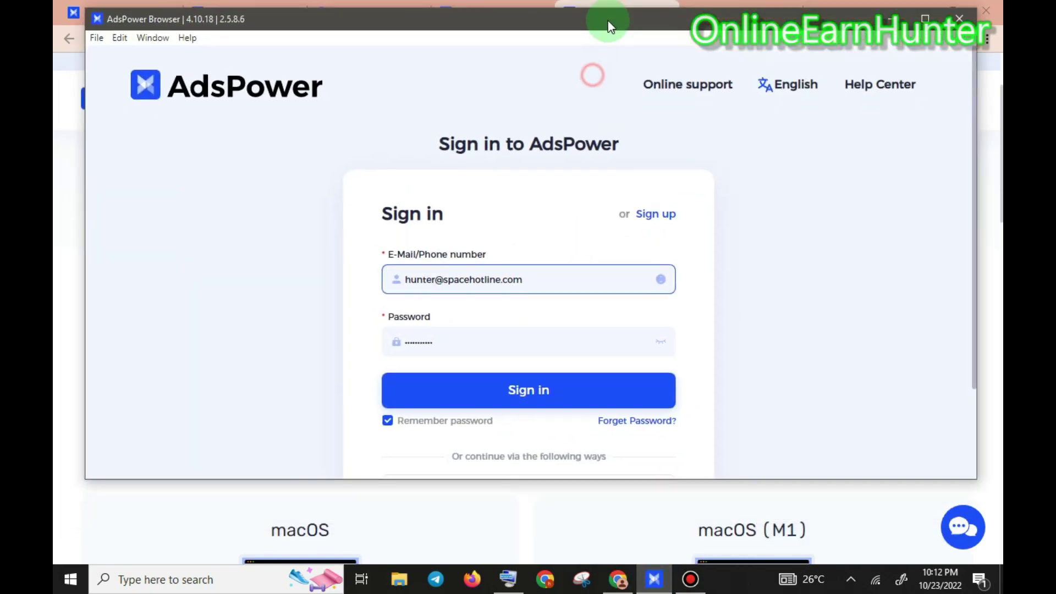
# Try entering the account password in the desktop sign-in form, and clear the password field with the On-Screen Keyboard.
pyautogui.click(468, 344)
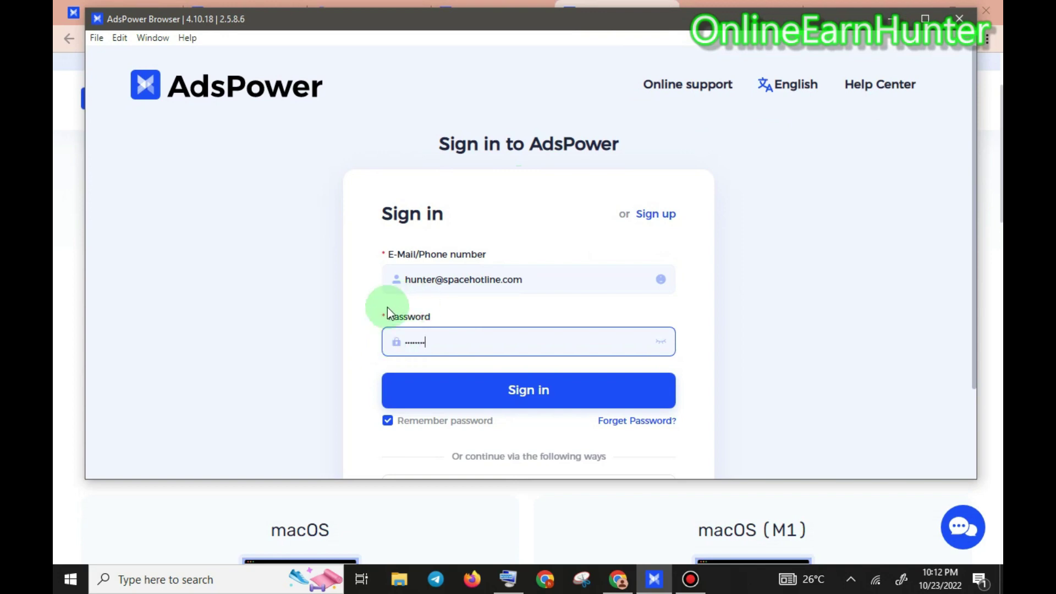
pyautogui.write('••••••••••••••••••••')
pyautogui.click(507, 579)
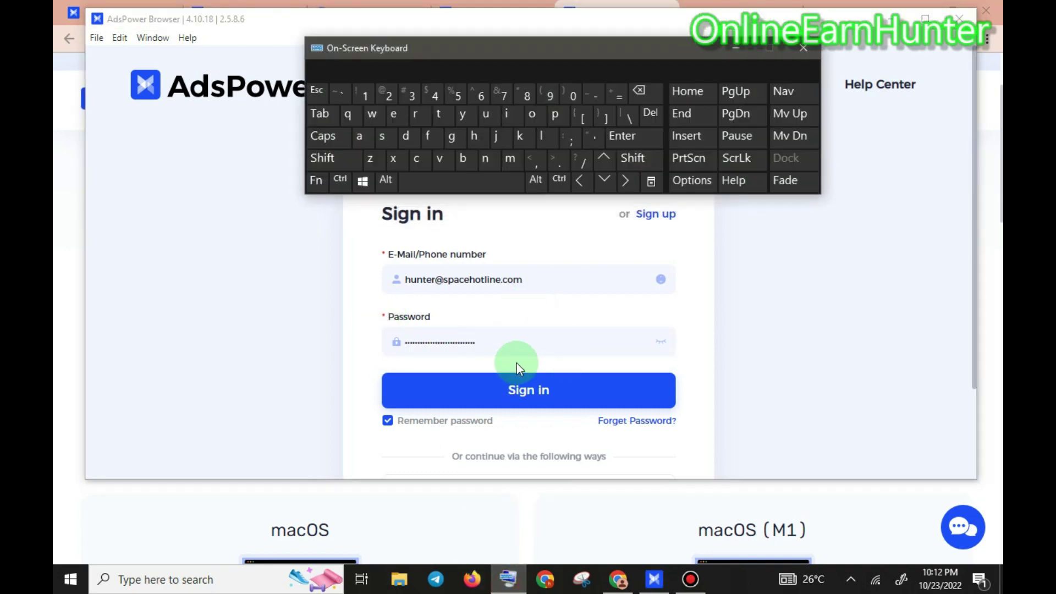
pyautogui.click(511, 347)
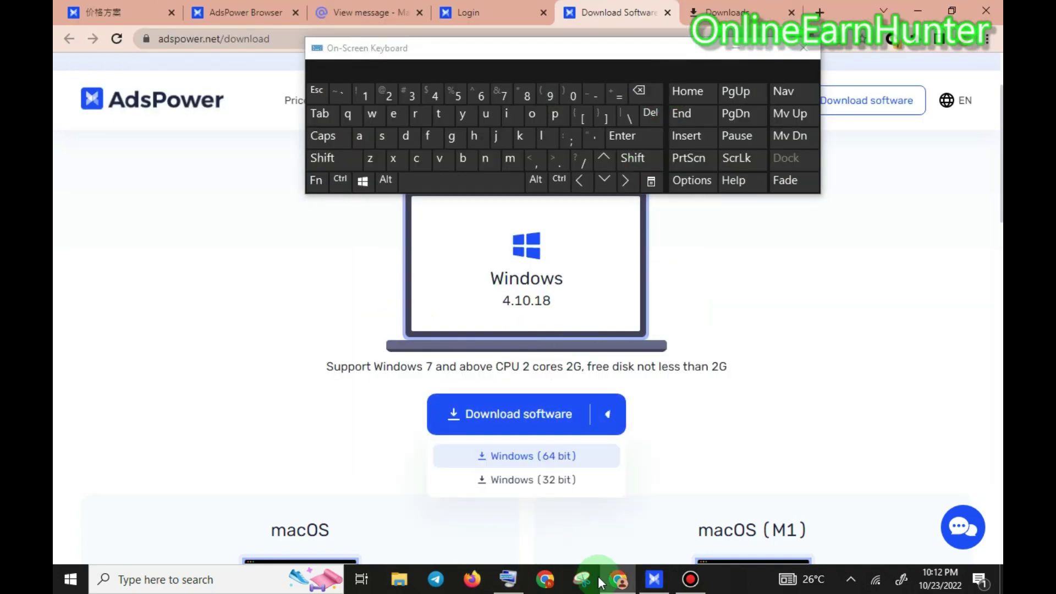
pyautogui.click(653, 578)
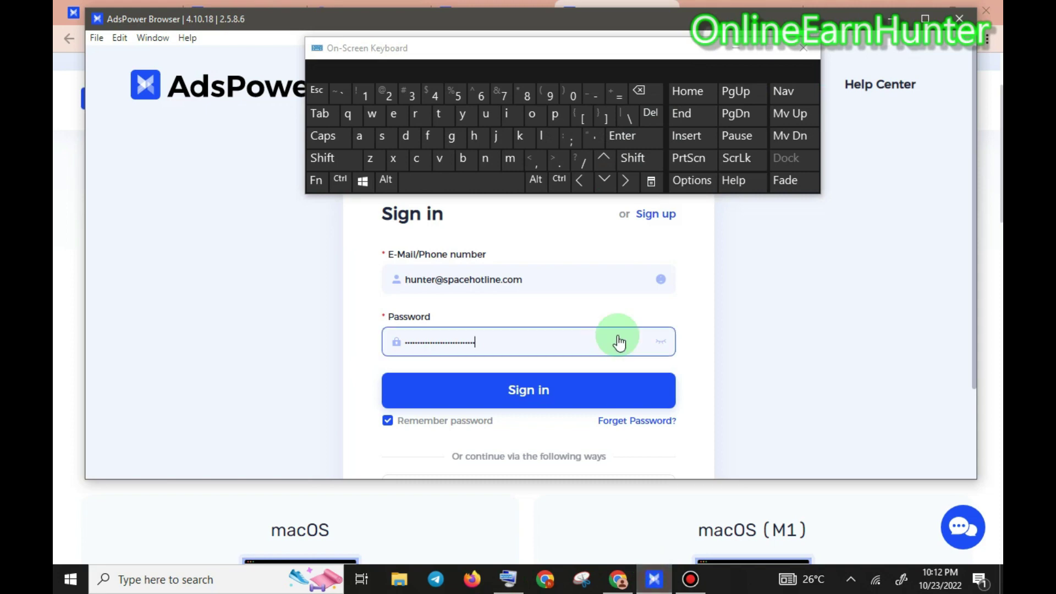
pyautogui.click(651, 89)
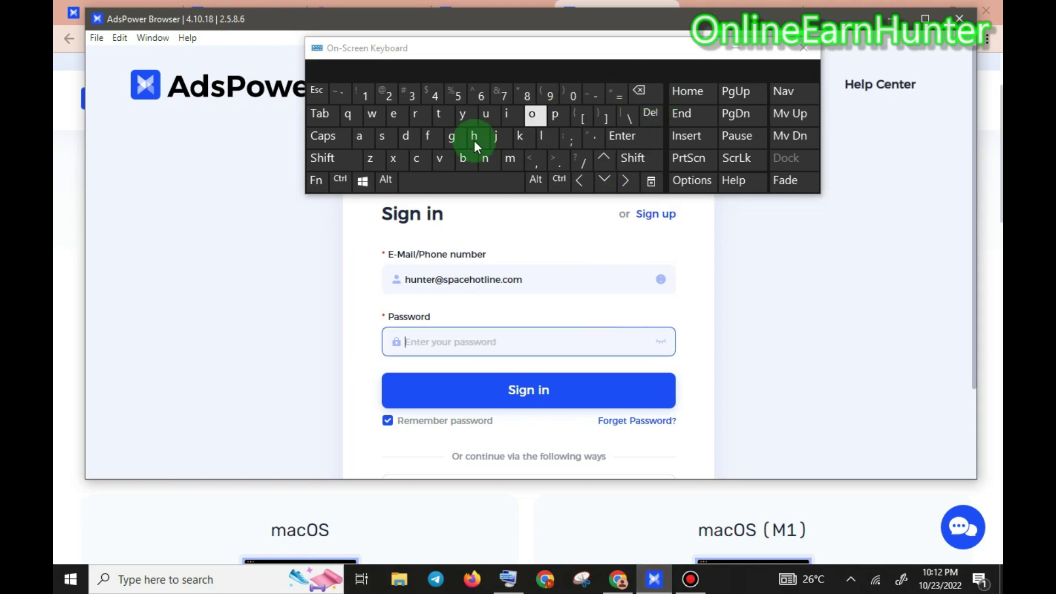
# Enter the account password in the sign-in form's password field using the On-Screen Keyboard.
pyautogui.click(337, 136)
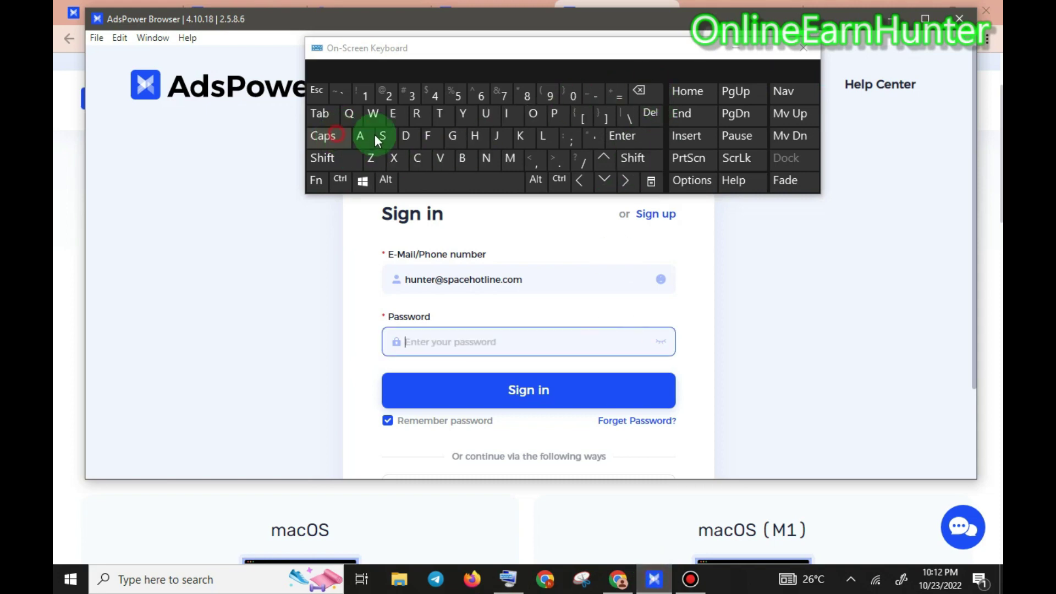
pyautogui.click(533, 113)
pyautogui.click(345, 136)
pyautogui.click(486, 161)
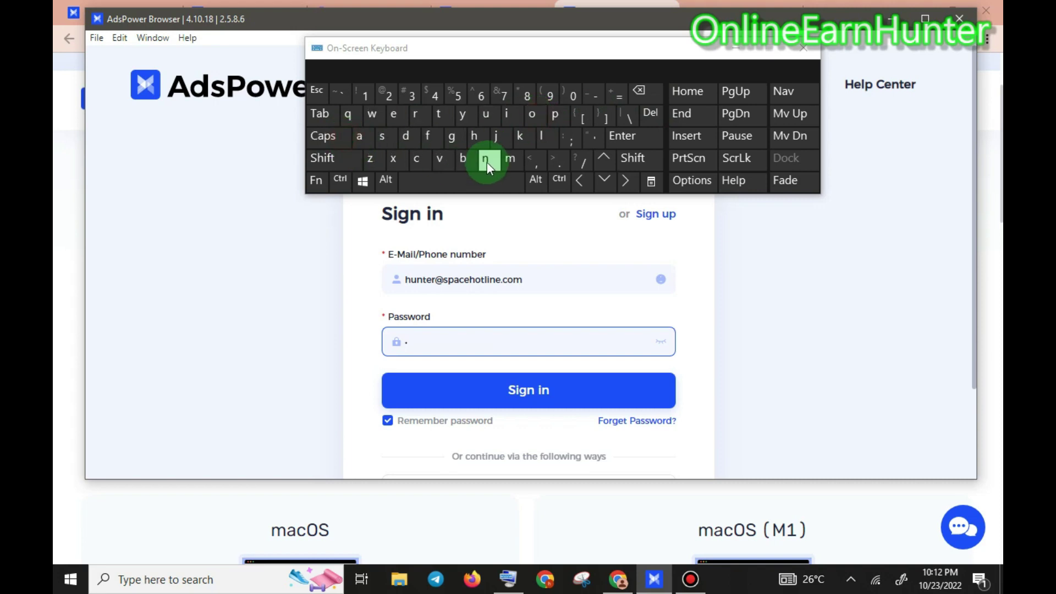
pyautogui.click(543, 137)
pyautogui.click(507, 114)
pyautogui.click(488, 160)
pyautogui.click(389, 117)
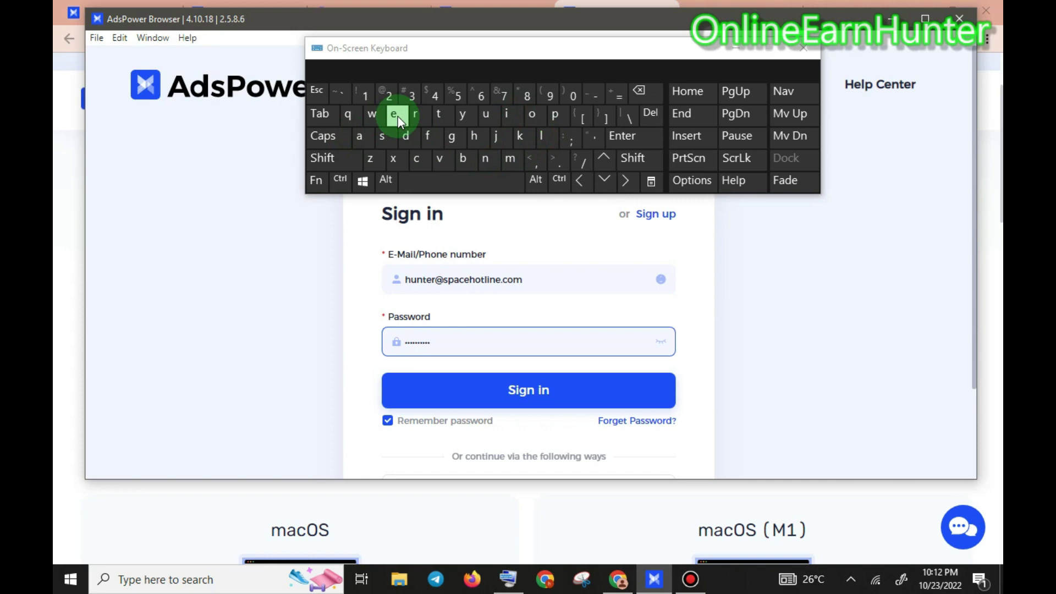
# Check the entered password by briefly revealing it, with the On-Screen Keyboard hidden, and sign in to AdsPower.
pyautogui.click(661, 341)
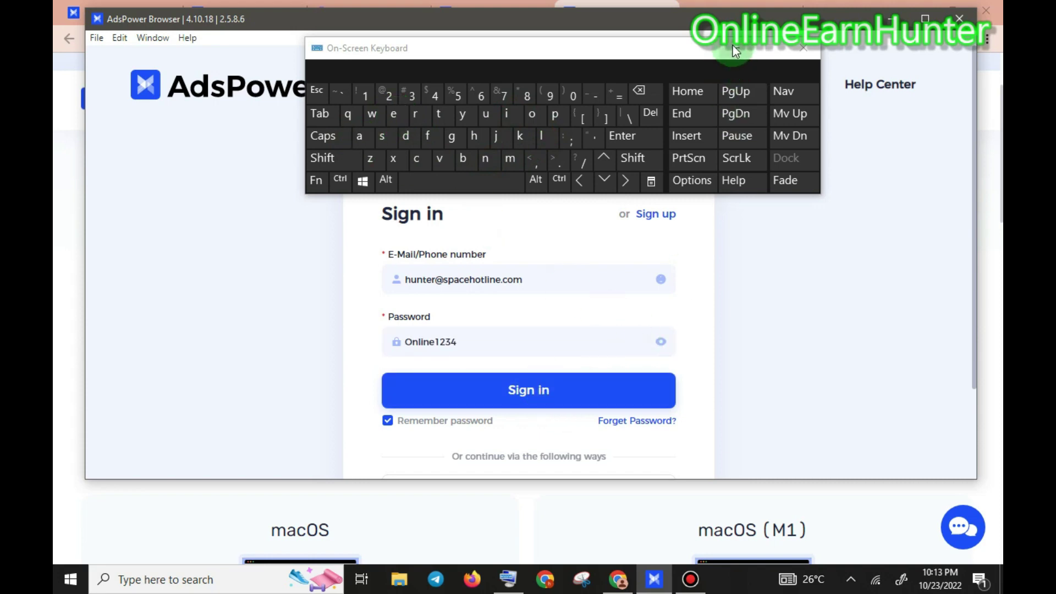
pyautogui.click(734, 47)
pyautogui.click(661, 341)
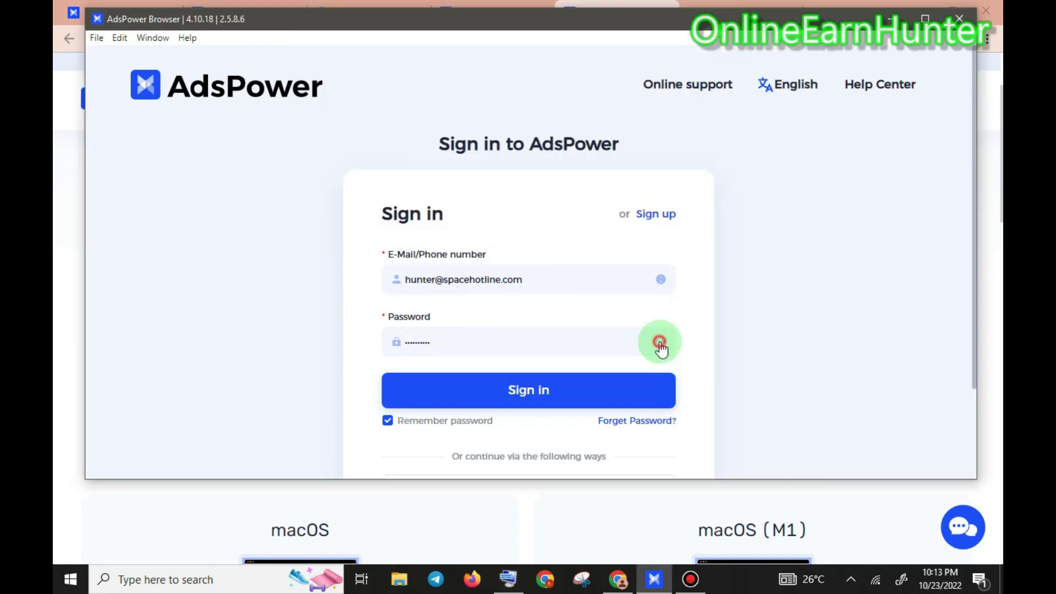
pyautogui.click(528, 394)
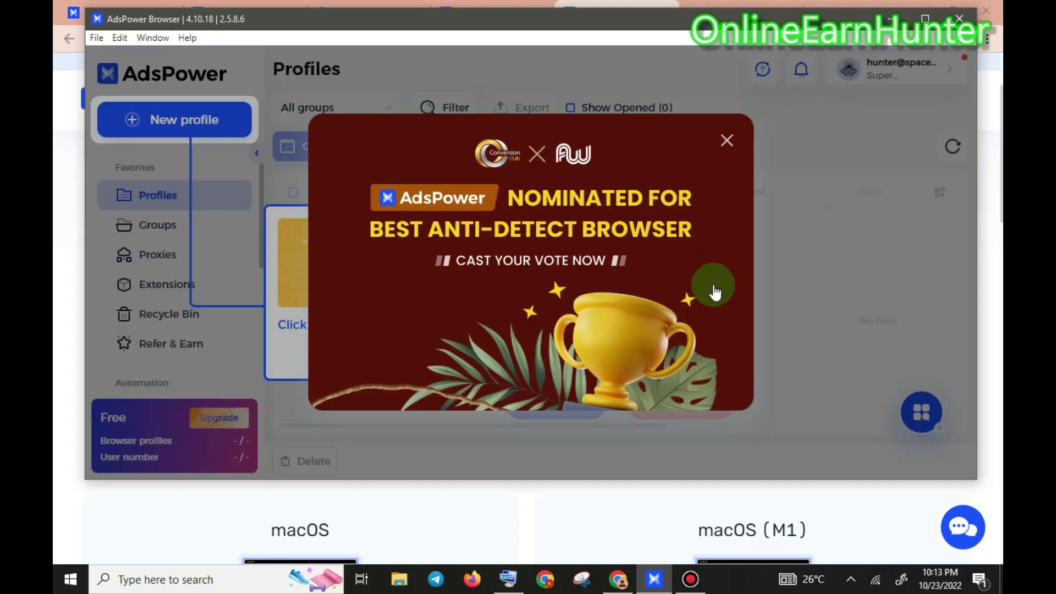
# Dismiss the award-nomination advert and the first-profile tip, and maximize the AdsPower window.
pyautogui.click(727, 142)
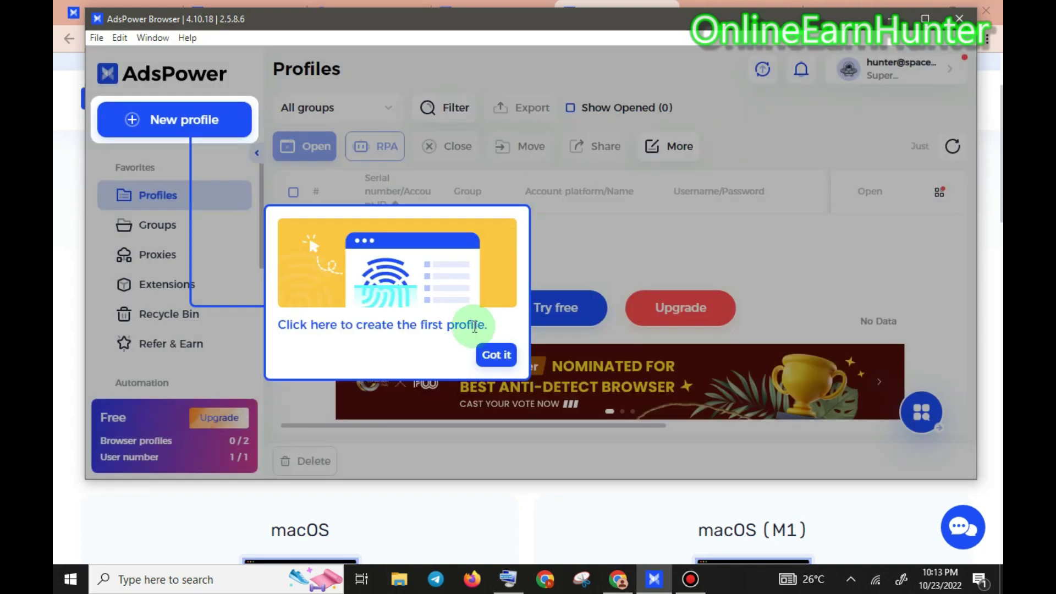
pyautogui.click(494, 355)
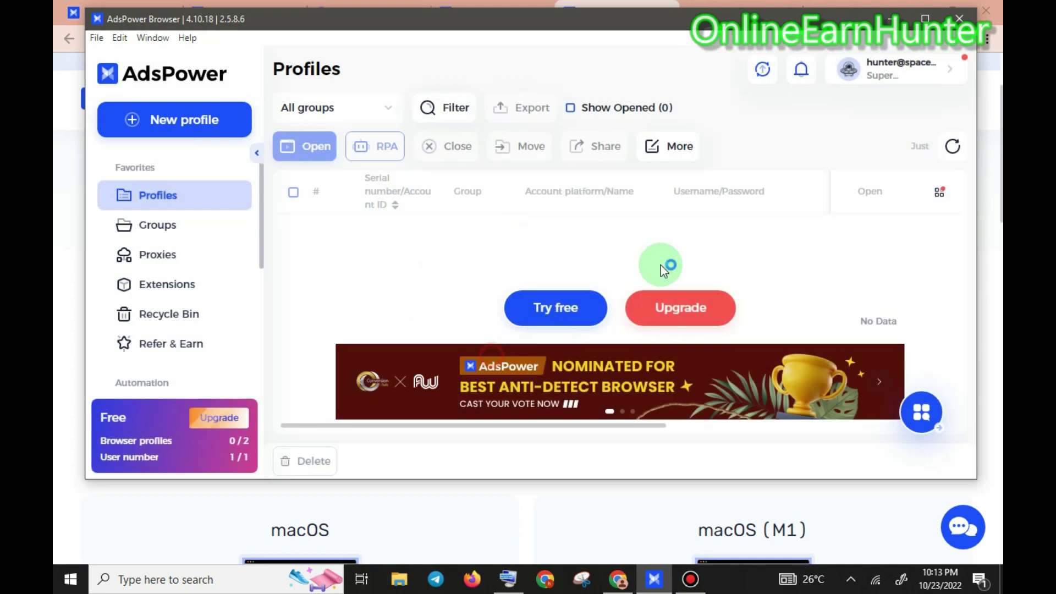
pyautogui.click(924, 19)
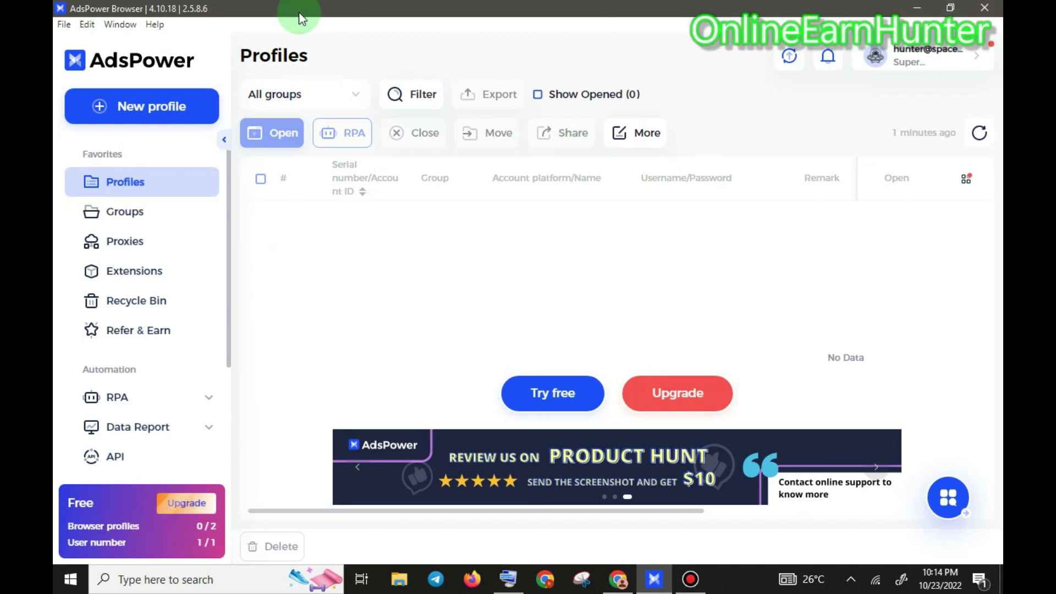
# Start a new browser profile by single import and name it OnlineEarnhunter using the On-Screen Keyboard.
pyautogui.click(157, 114)
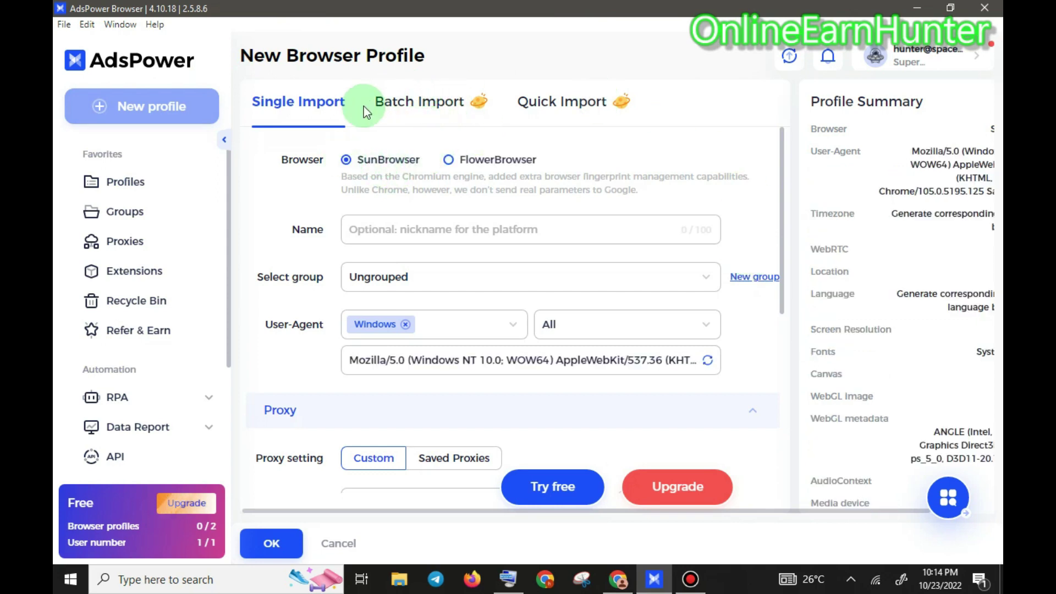
pyautogui.click(325, 107)
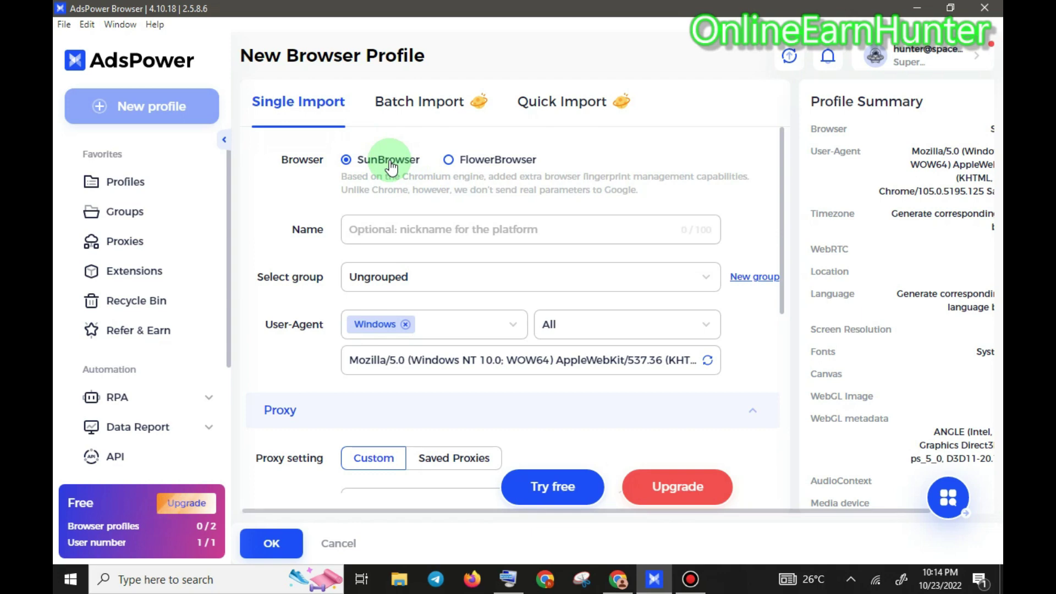
pyautogui.click(400, 228)
pyautogui.press('ctrl+super+o')
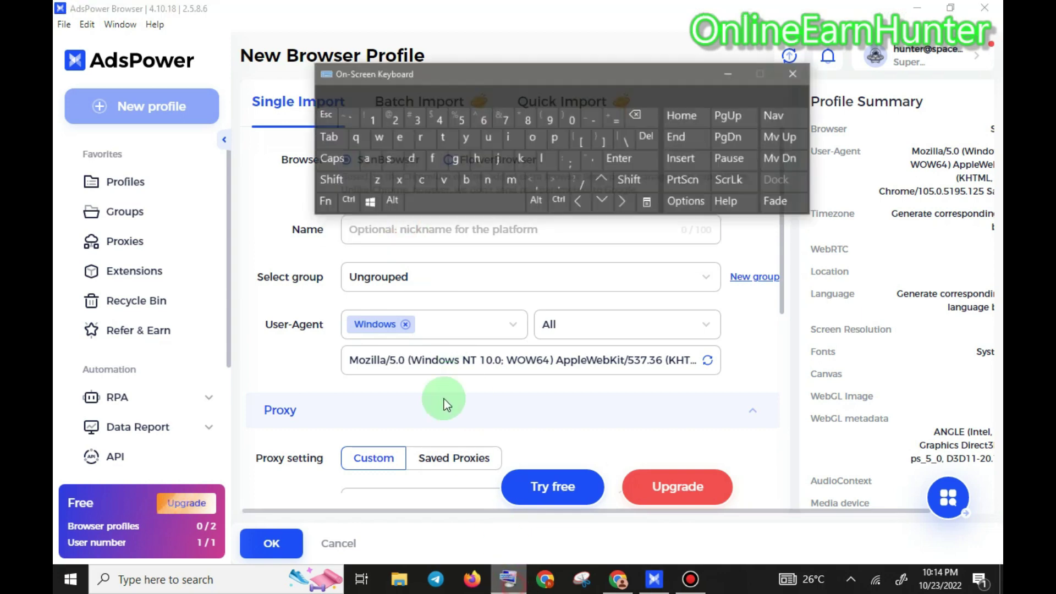
pyautogui.click(417, 229)
pyautogui.click(320, 136)
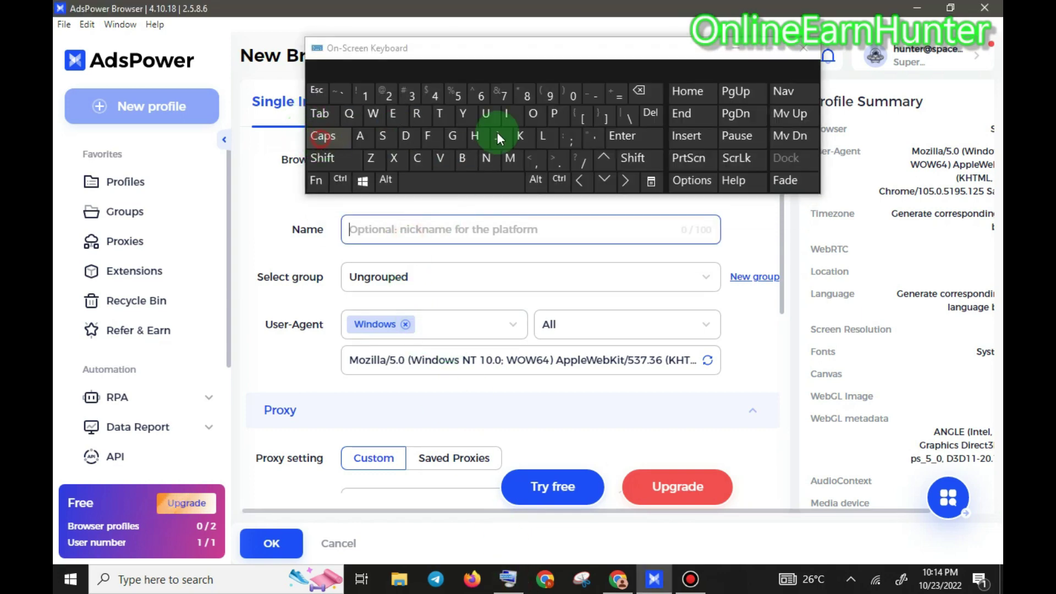
pyautogui.click(532, 114)
pyautogui.click(485, 158)
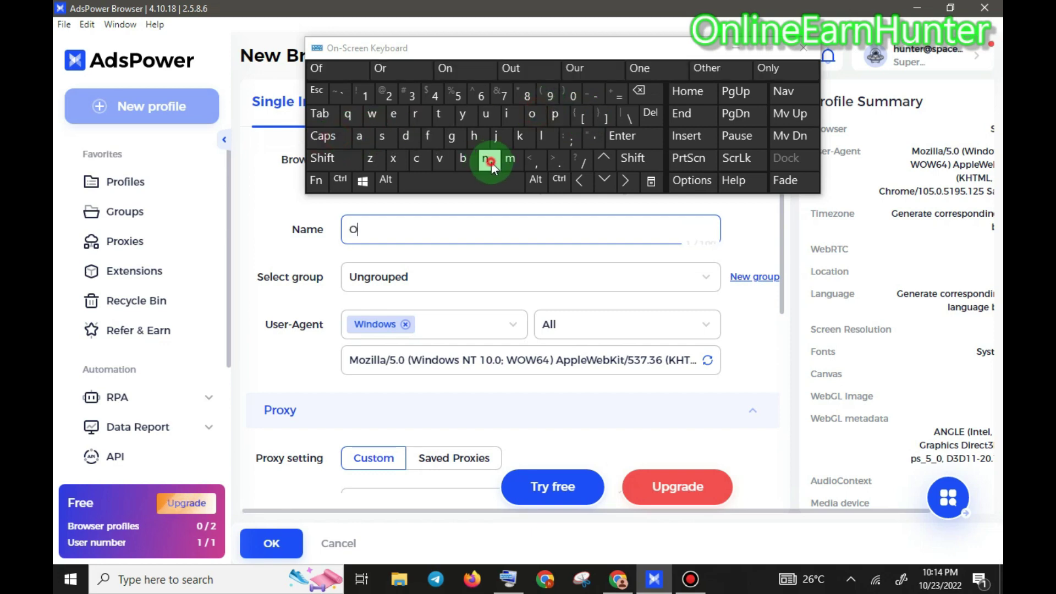
pyautogui.click(543, 135)
pyautogui.click(506, 114)
pyautogui.click(485, 159)
pyautogui.click(394, 114)
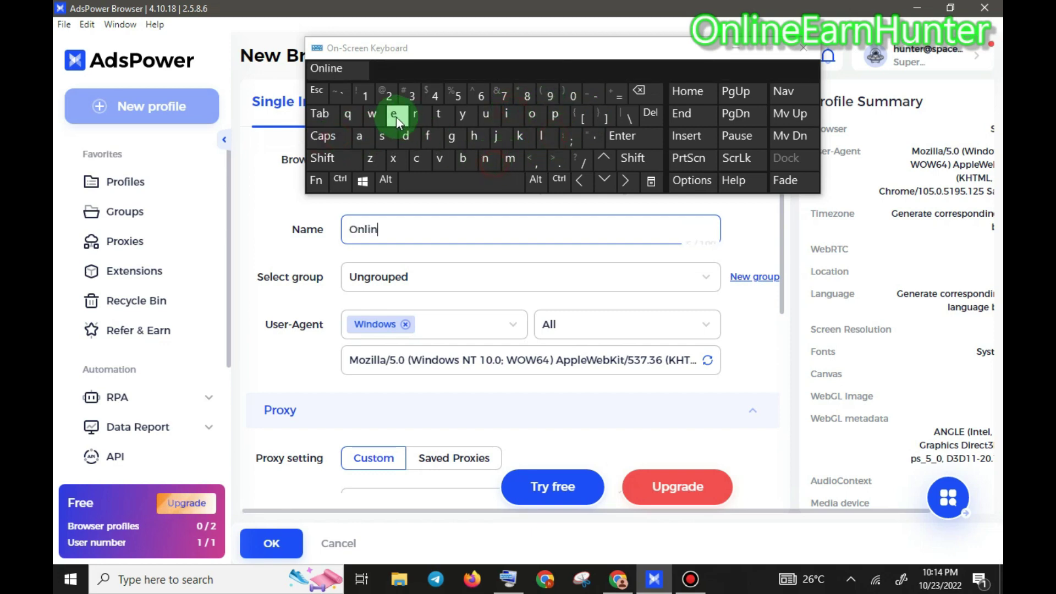
pyautogui.click(322, 136)
pyautogui.click(395, 114)
pyautogui.click(322, 136)
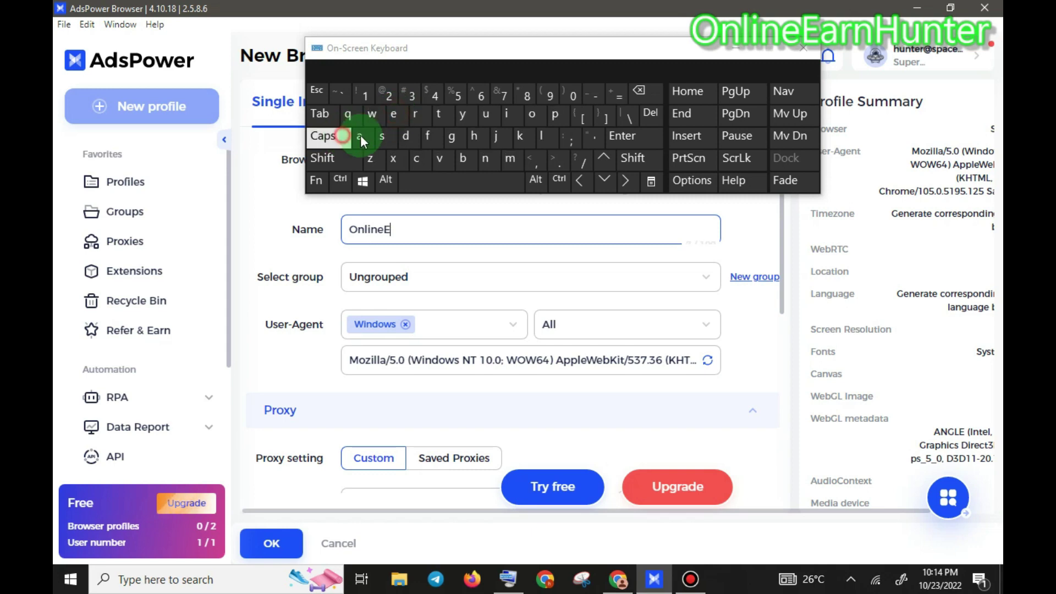
pyautogui.click(359, 135)
pyautogui.click(416, 113)
pyautogui.click(485, 158)
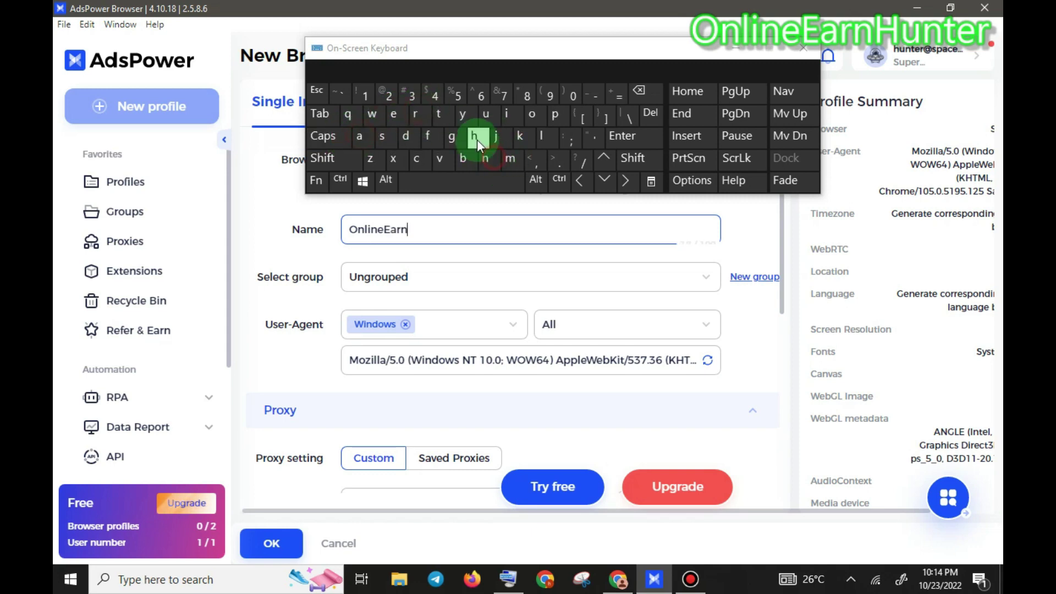
pyautogui.click(485, 114)
pyautogui.click(484, 158)
pyautogui.click(438, 113)
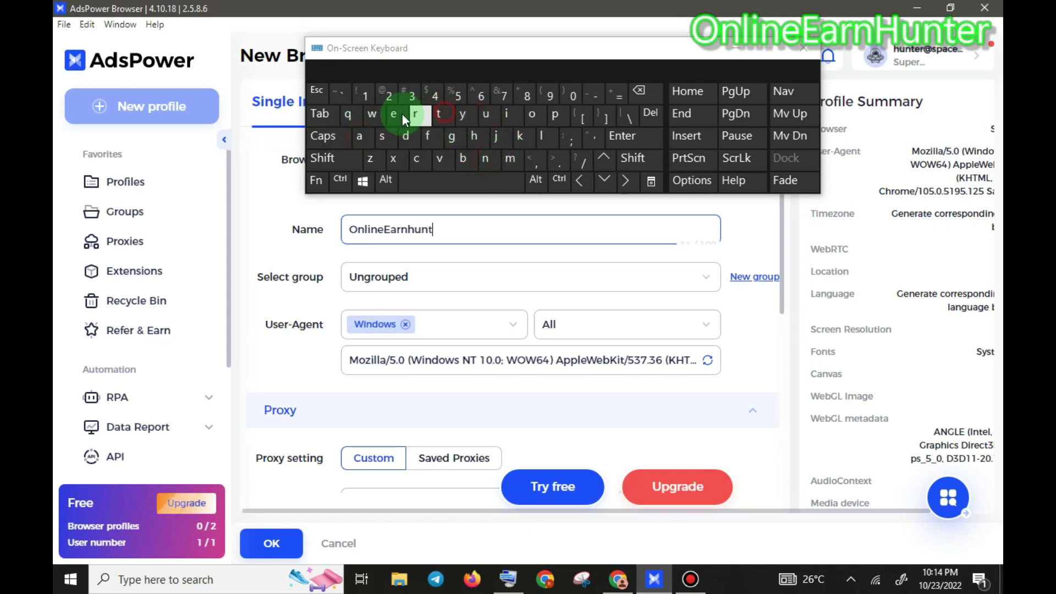
pyautogui.click(416, 114)
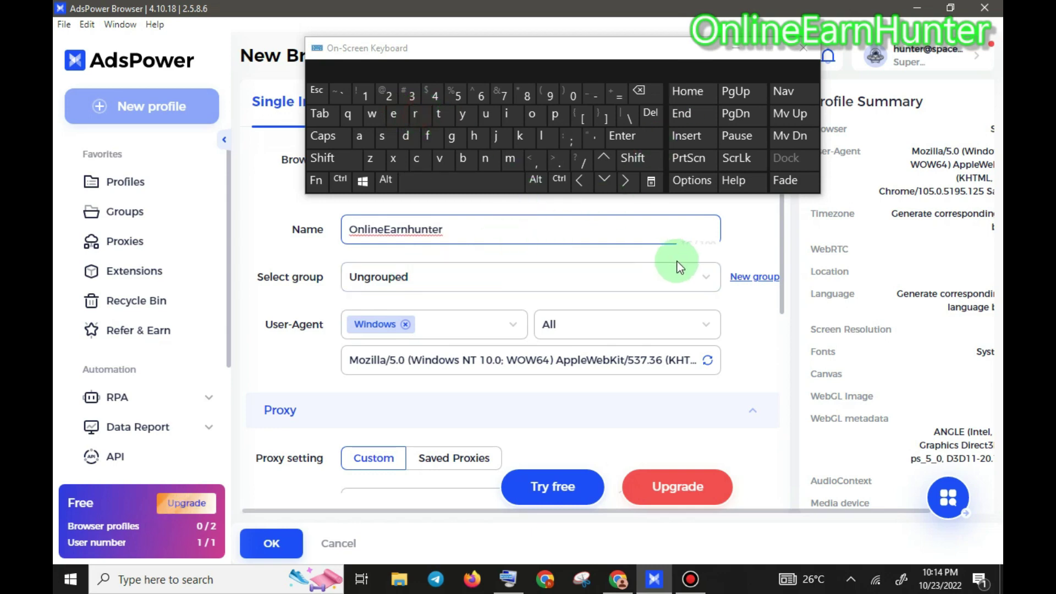
# Check which groups the profile can be assigned to, and hide the On-Screen Keyboard.
pyautogui.click(702, 278)
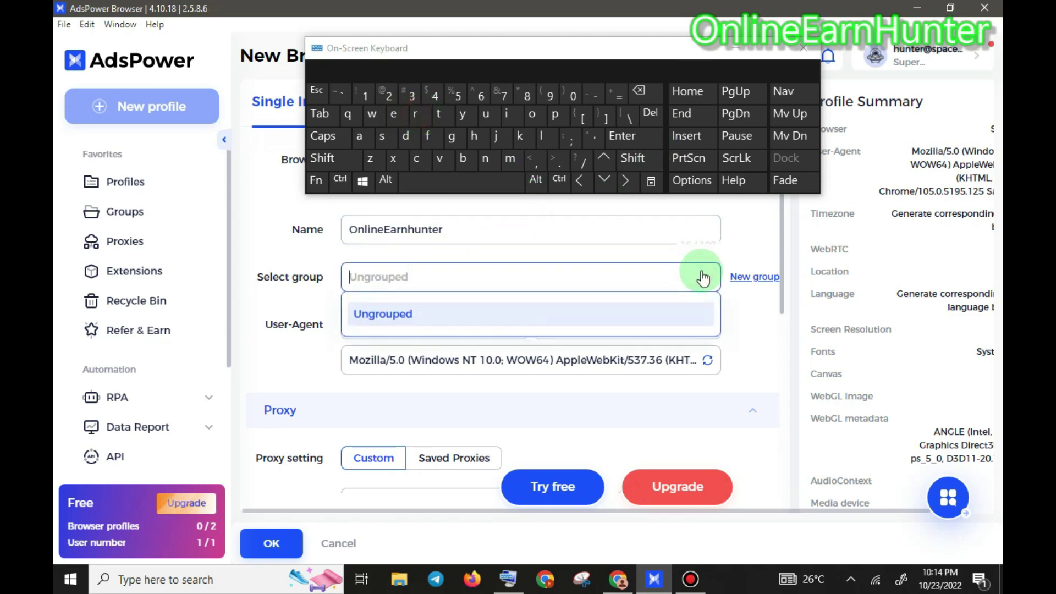
pyautogui.click(512, 278)
pyautogui.click(731, 50)
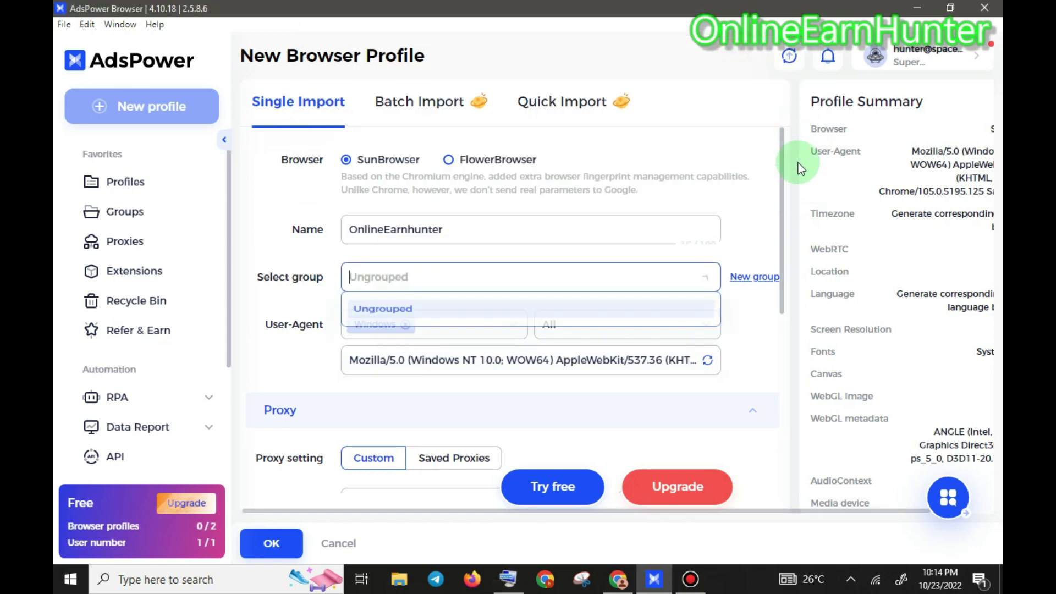
# Set the profile's custom proxy type to Socks5.
pyautogui.moveTo(785, 184); pyautogui.dragTo(786, 327)
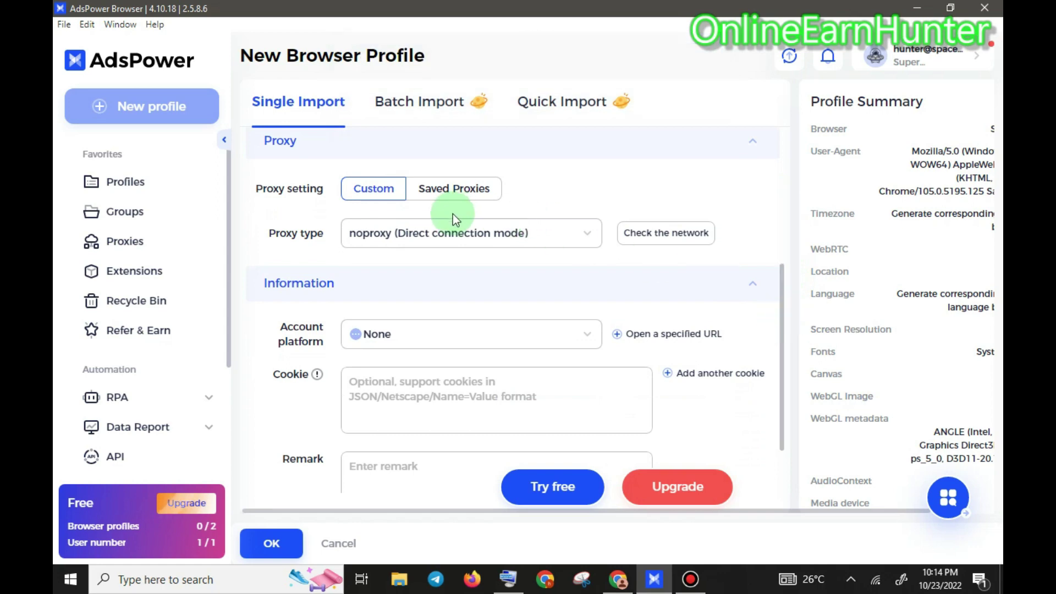
pyautogui.click(533, 232)
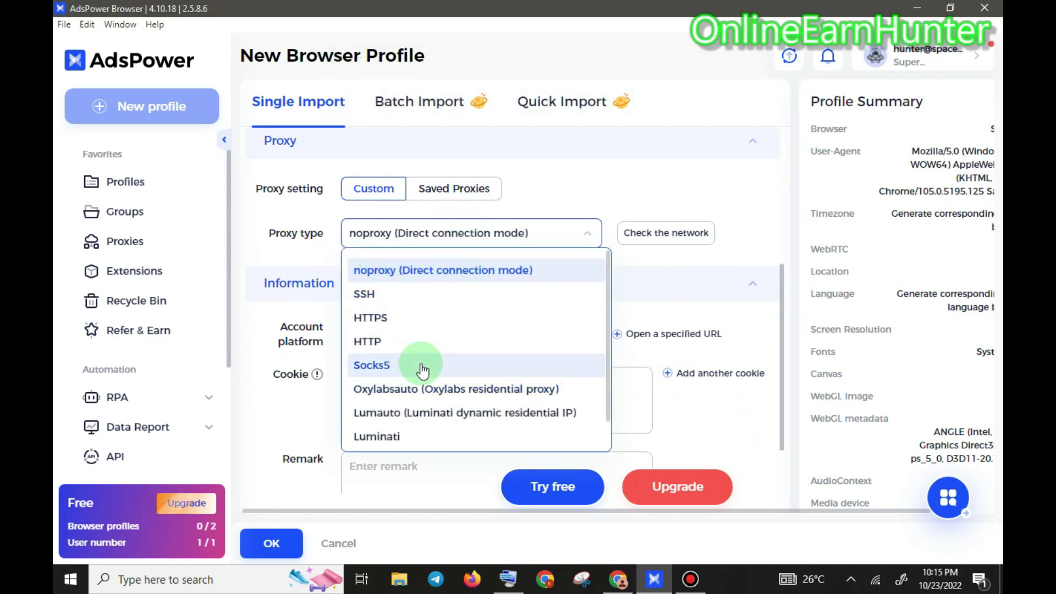
pyautogui.click(377, 365)
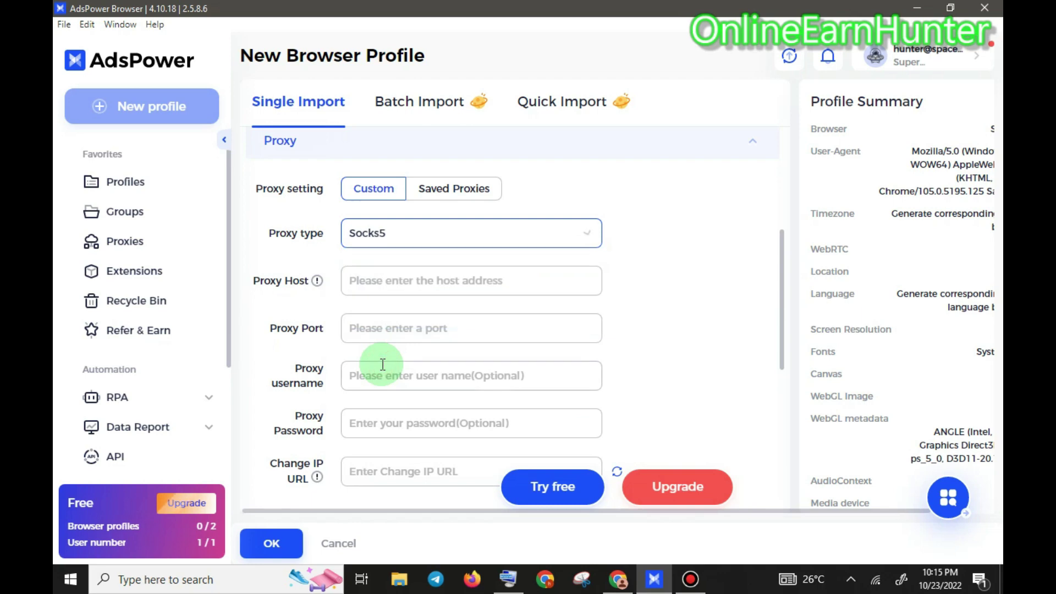
# Enter 193.70.27.173 as the proxy host using the On-Screen Keyboard.
pyautogui.click(419, 277)
pyautogui.click(509, 580)
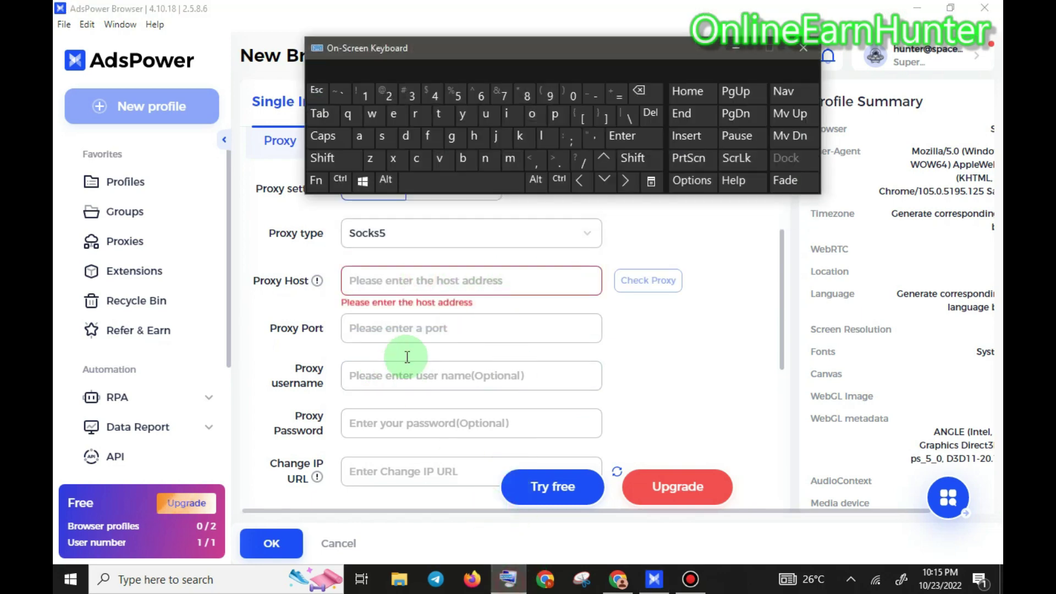
pyautogui.click(389, 278)
pyautogui.click(365, 89)
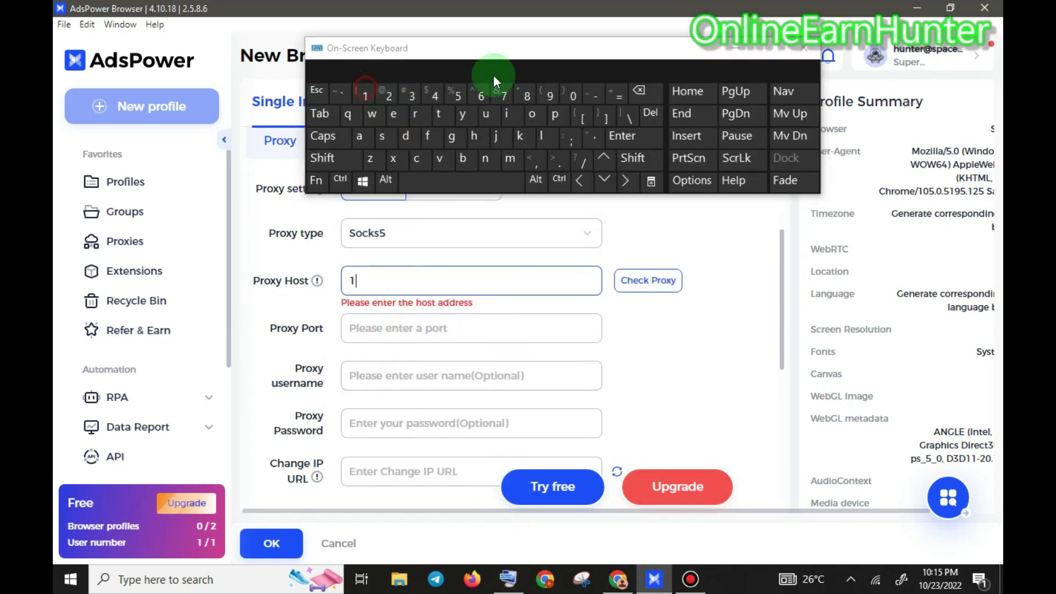
pyautogui.click(549, 94)
pyautogui.click(414, 97)
pyautogui.click(572, 144)
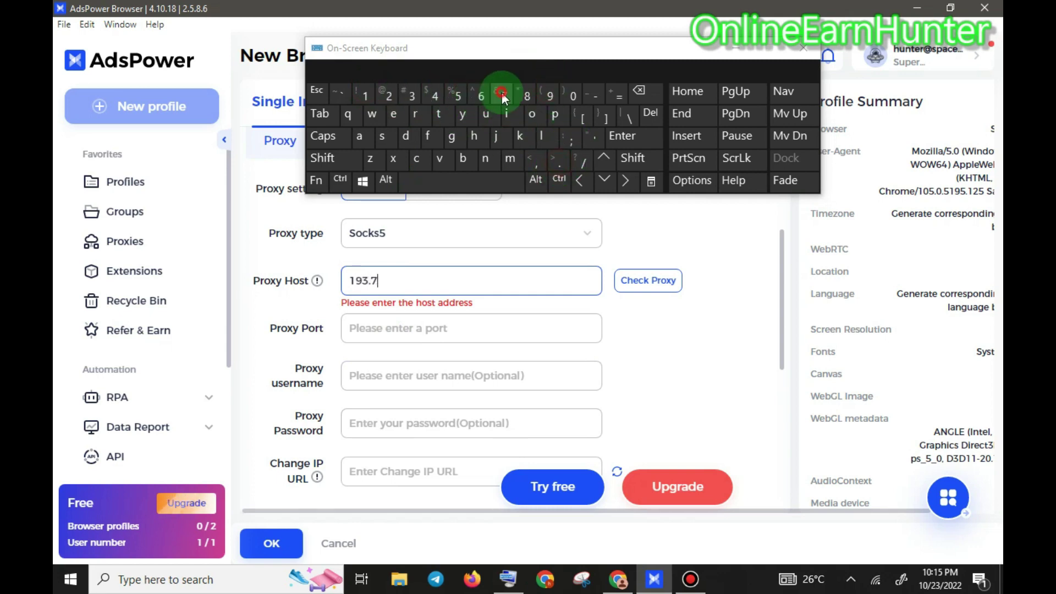
pyautogui.click(392, 98)
pyautogui.click(559, 164)
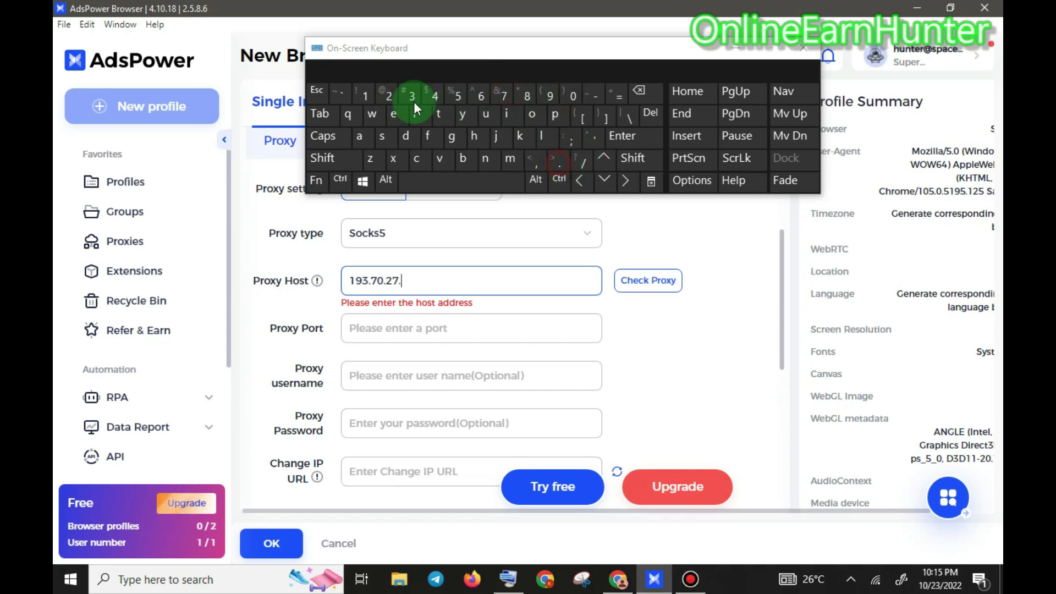
pyautogui.click(362, 94)
pyautogui.click(504, 94)
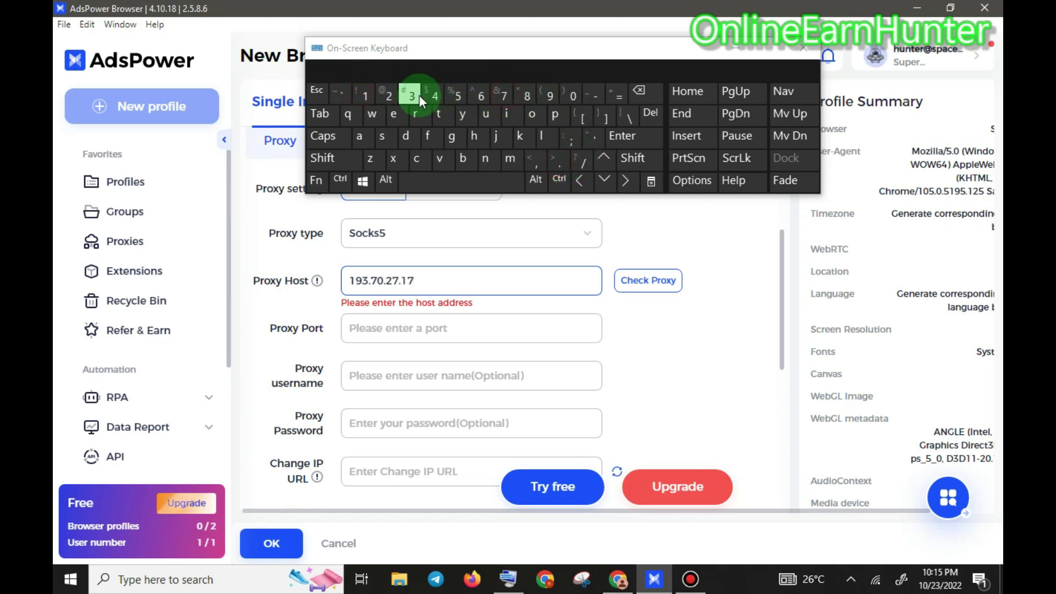
pyautogui.click(419, 95)
# Enter 10001 as the proxy port using the On-Screen Keyboard.
pyautogui.click(418, 324)
pyautogui.click(369, 115)
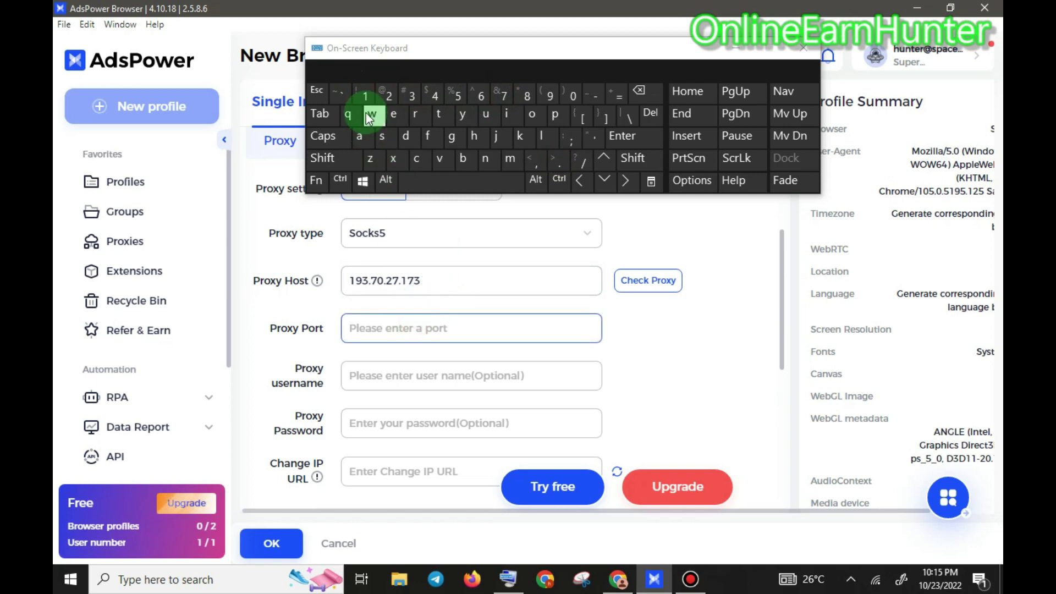
pyautogui.doubleClick(570, 95)
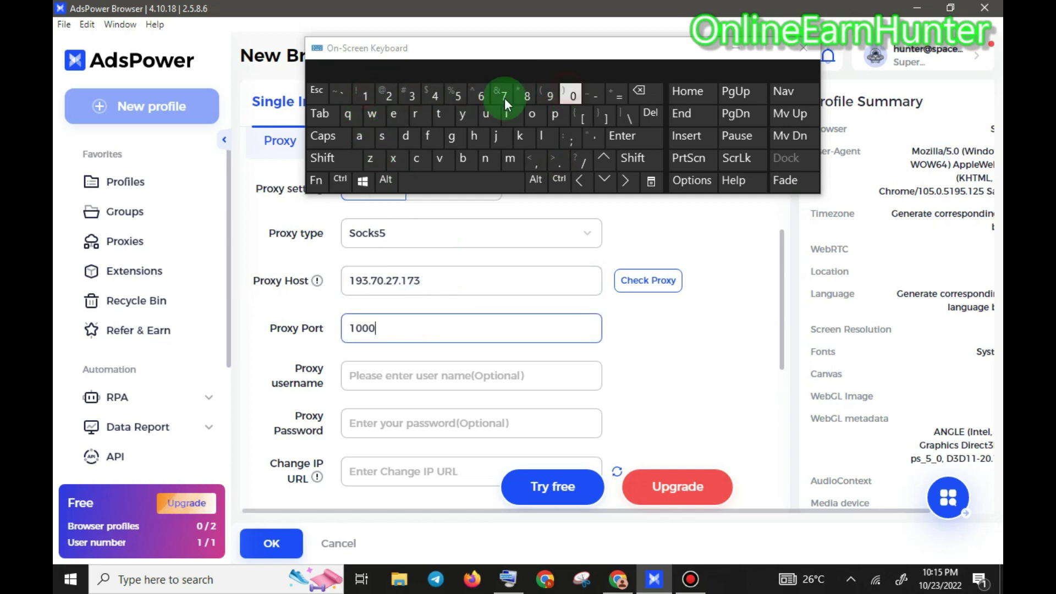
pyautogui.click(364, 95)
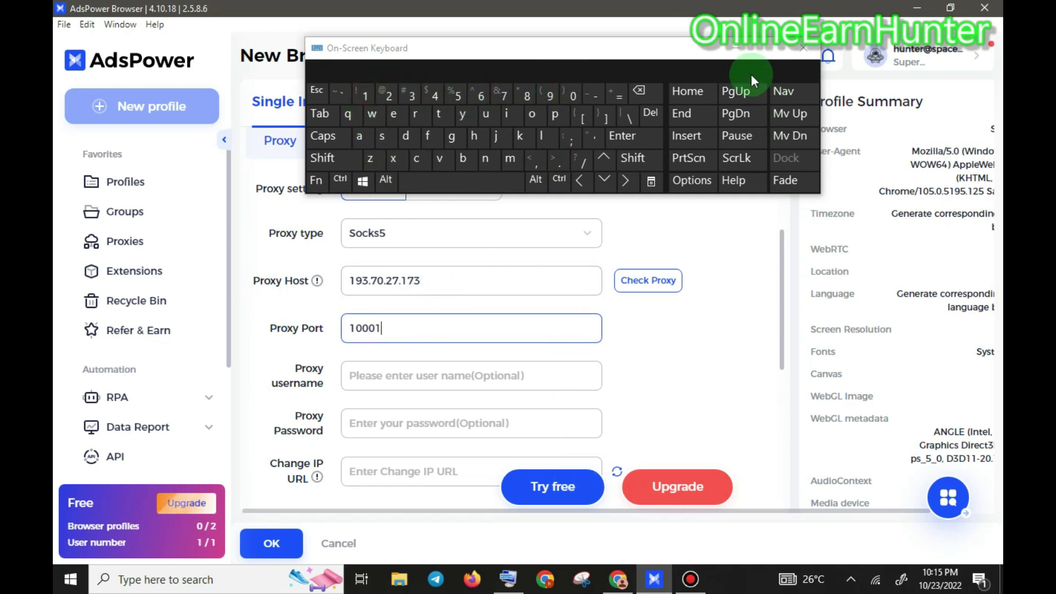
# Close the On-Screen Keyboard and test the connection of the entered Socks5 proxy.
pyautogui.click(803, 48)
pyautogui.click(651, 280)
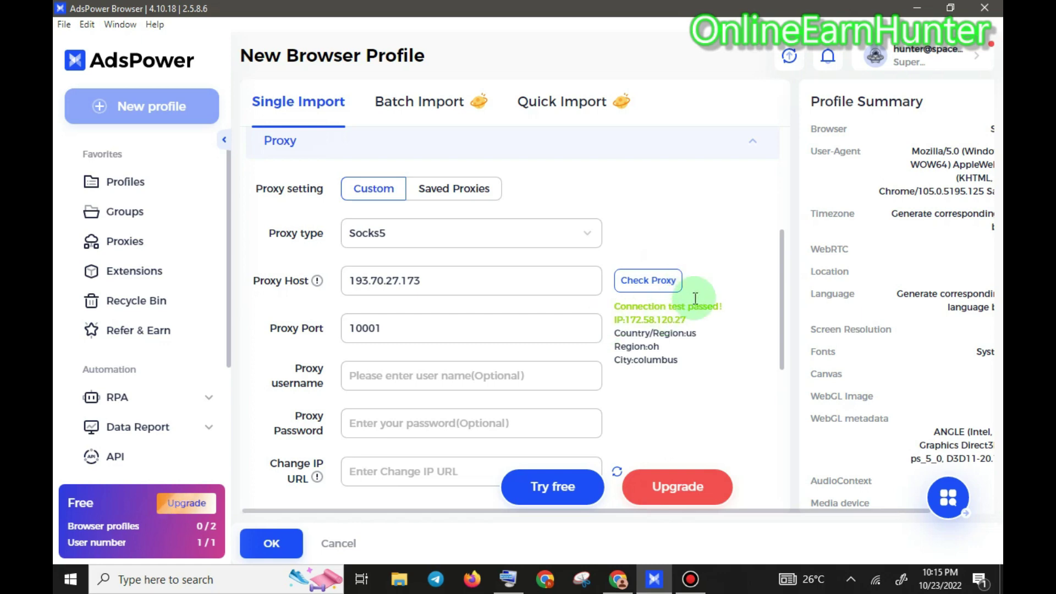
pyautogui.moveTo(780, 252); pyautogui.dragTo(773, 292)
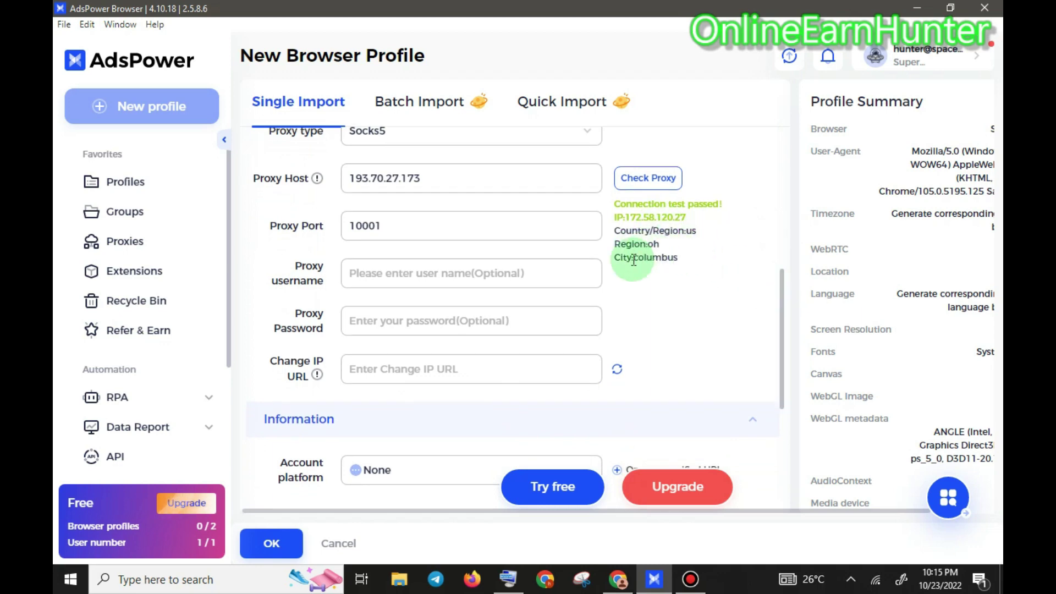
# Try the option other as the profile's account platform and activate its platform domain field.
pyautogui.moveTo(781, 297); pyautogui.dragTo(774, 397)
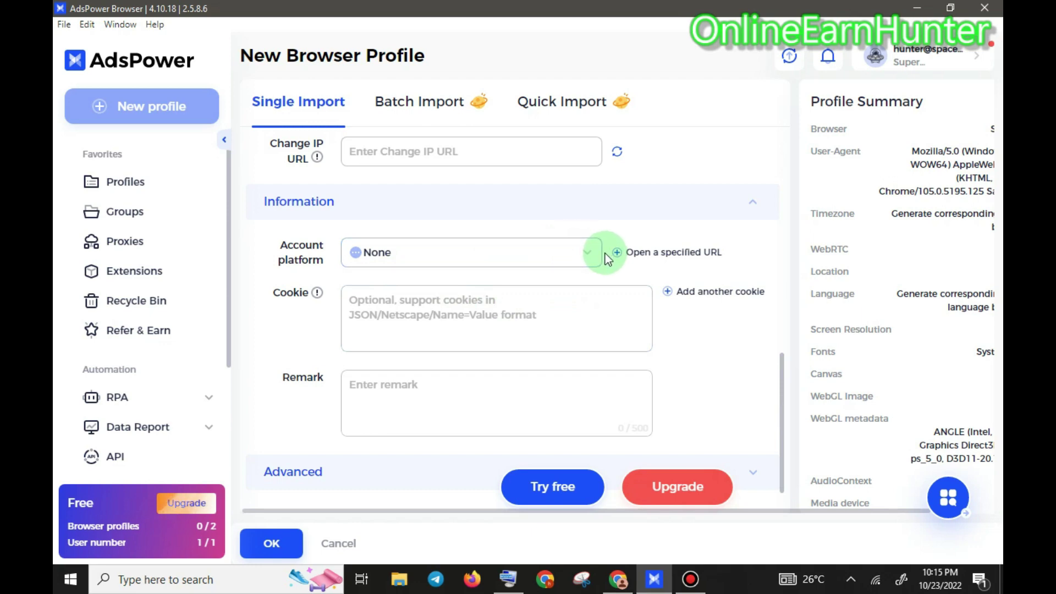
pyautogui.click(588, 255)
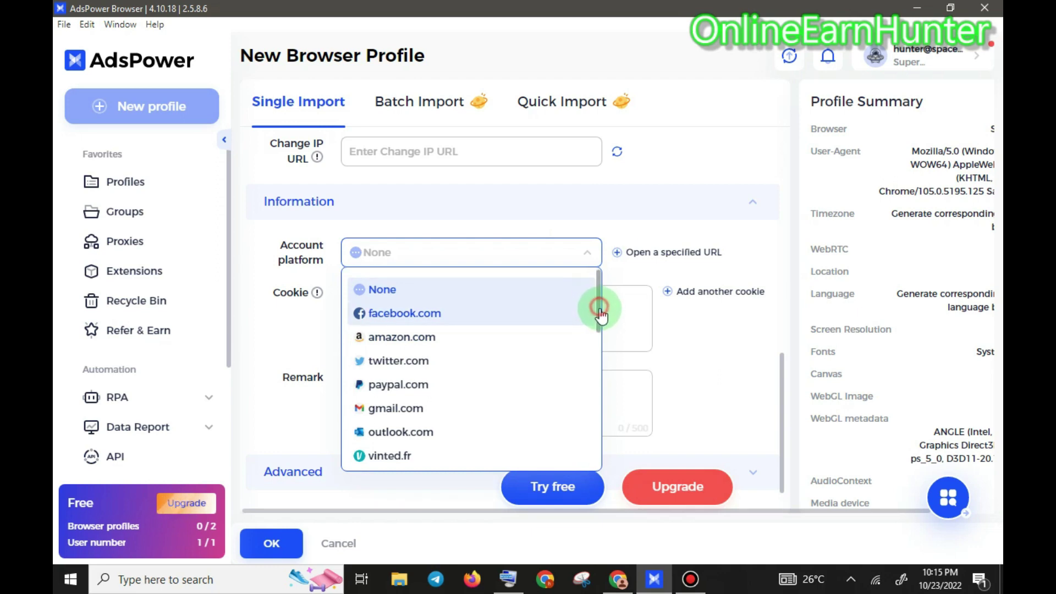
pyautogui.moveTo(599, 313); pyautogui.dragTo(605, 483)
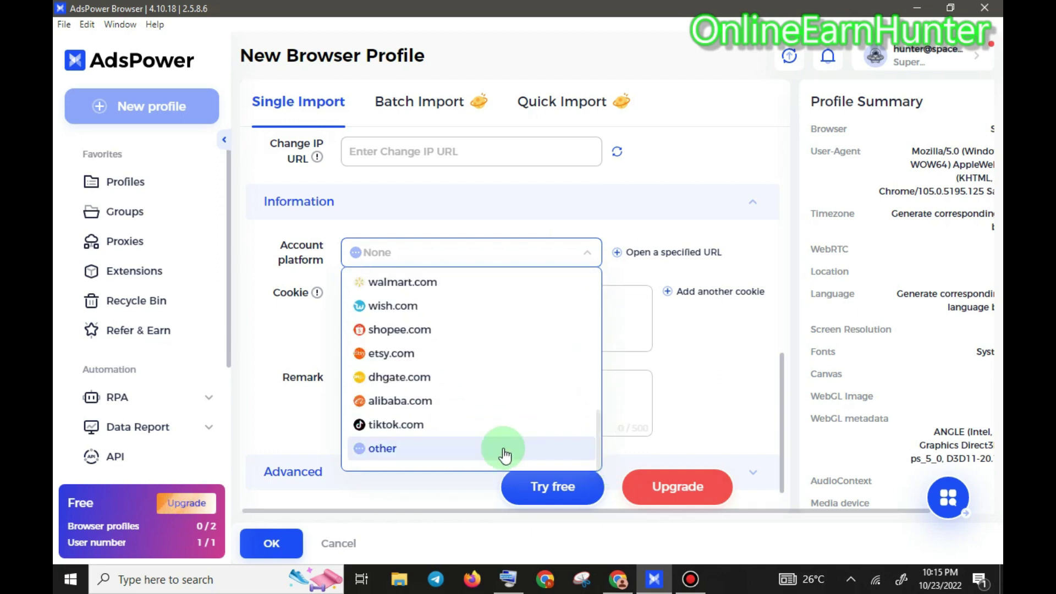
pyautogui.click(391, 450)
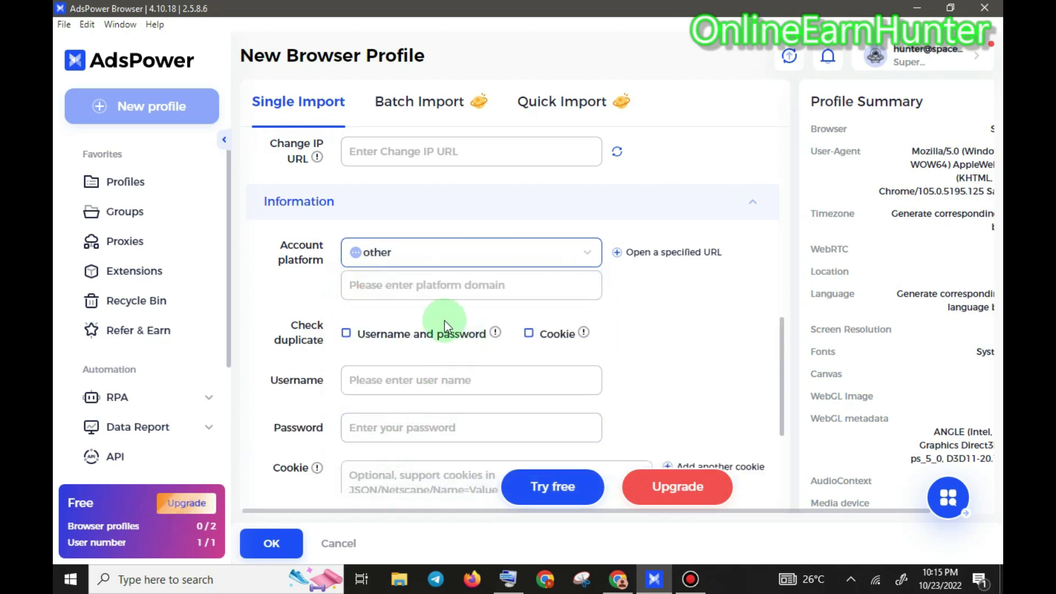
pyautogui.click(451, 281)
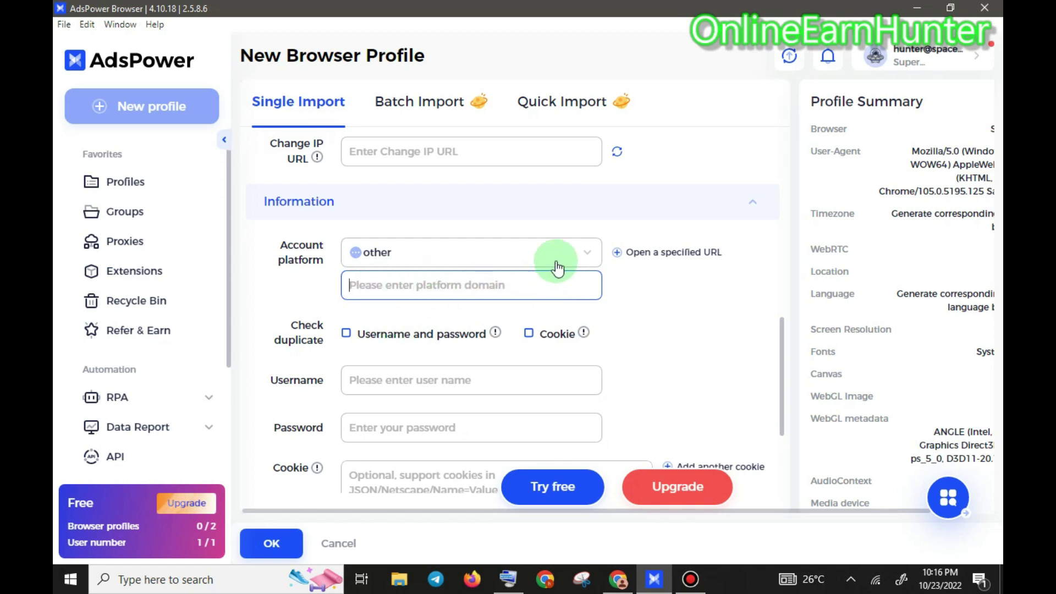
# Try facebook.com as the profile's account platform.
pyautogui.click(572, 251)
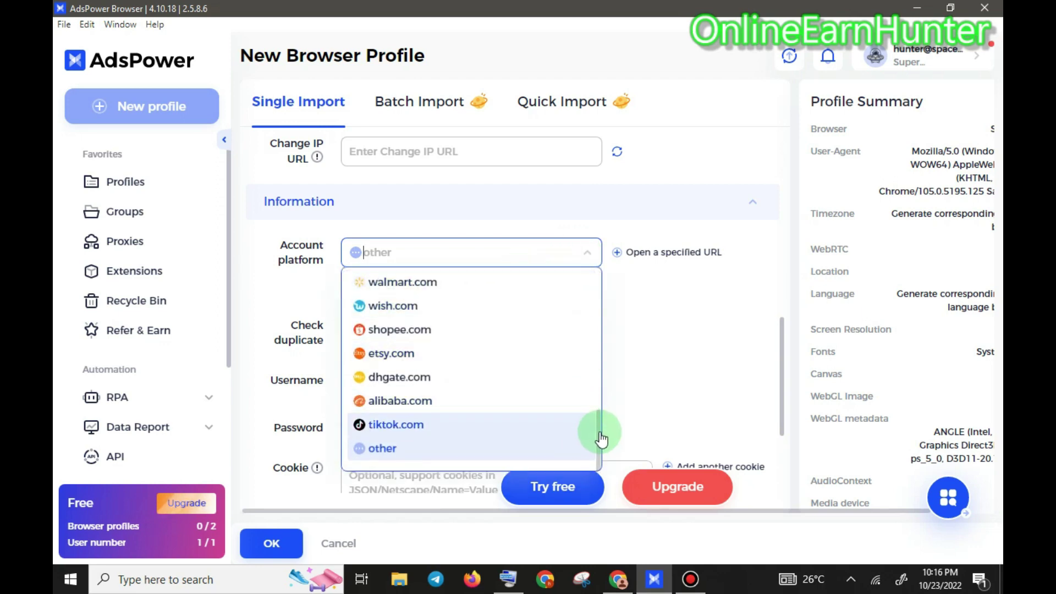
pyautogui.moveTo(600, 436); pyautogui.dragTo(601, 280)
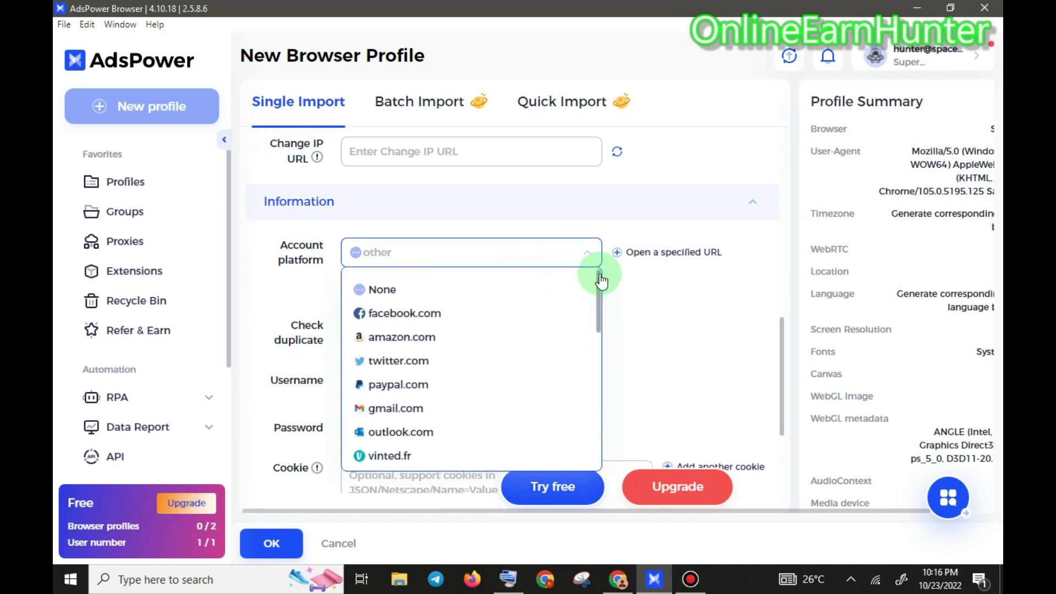
pyautogui.click(407, 314)
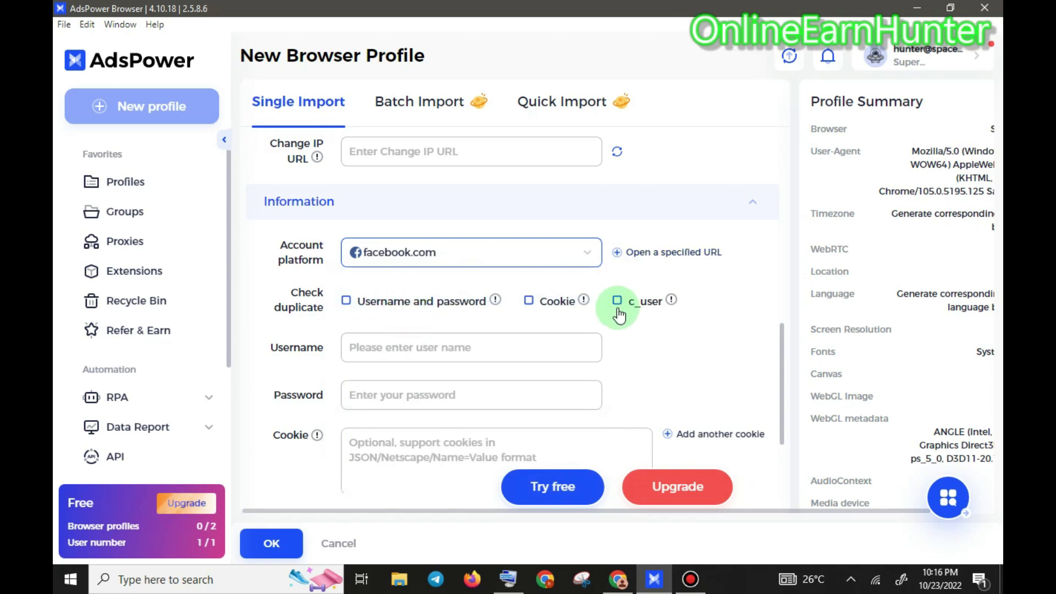
# Set the profile's account platform back to None.
pyautogui.click(589, 255)
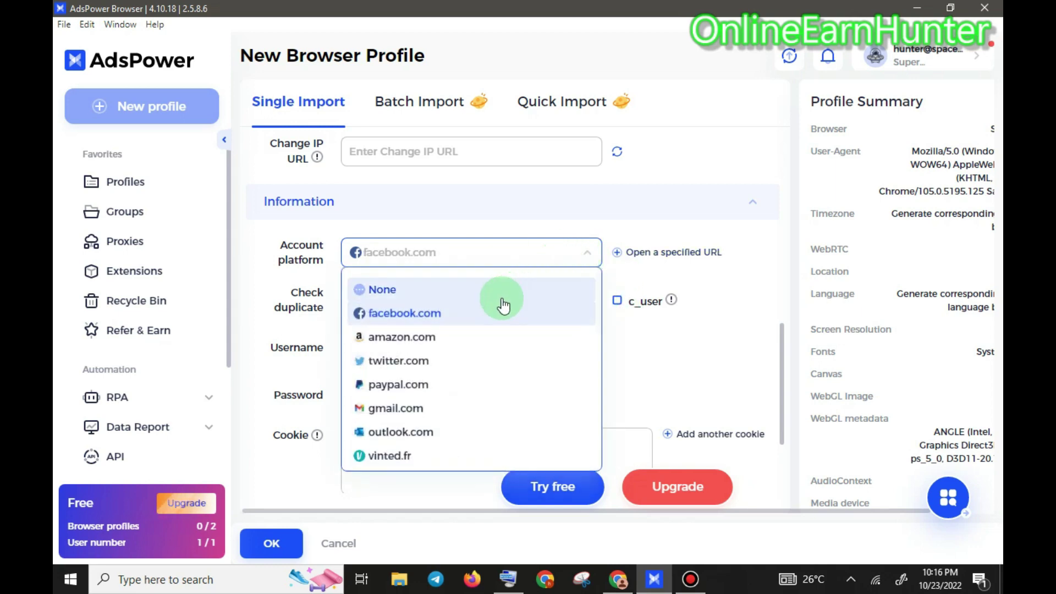
pyautogui.moveTo(597, 303)
pyautogui.mouseDown()
pyautogui.moveTo(603, 455)
pyautogui.moveTo(593, 284)
pyautogui.mouseUp()
pyautogui.click(387, 296)
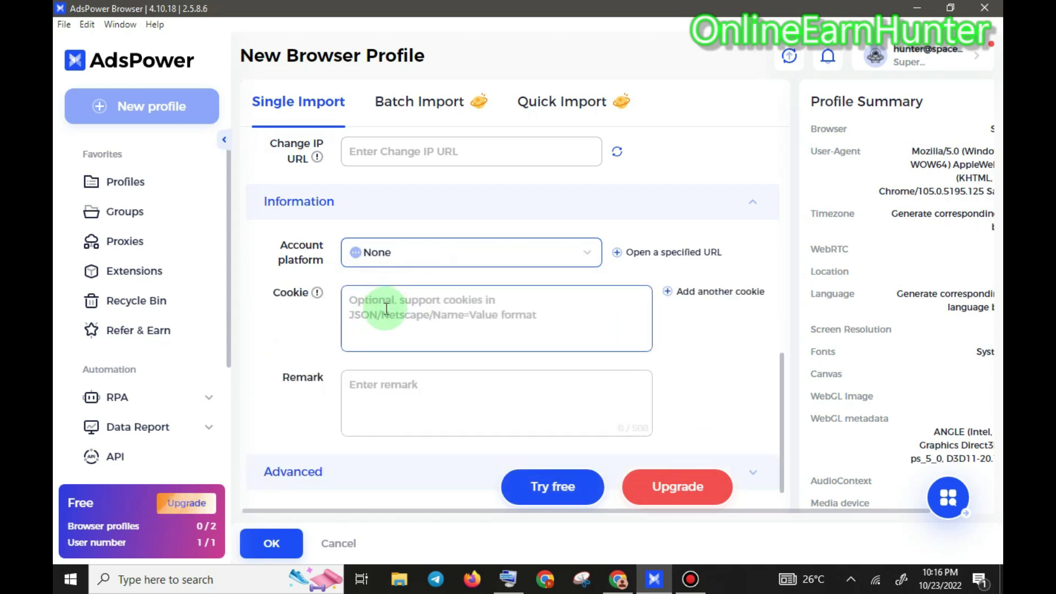
# Set the profile's account platform to other.
pyautogui.click(768, 342)
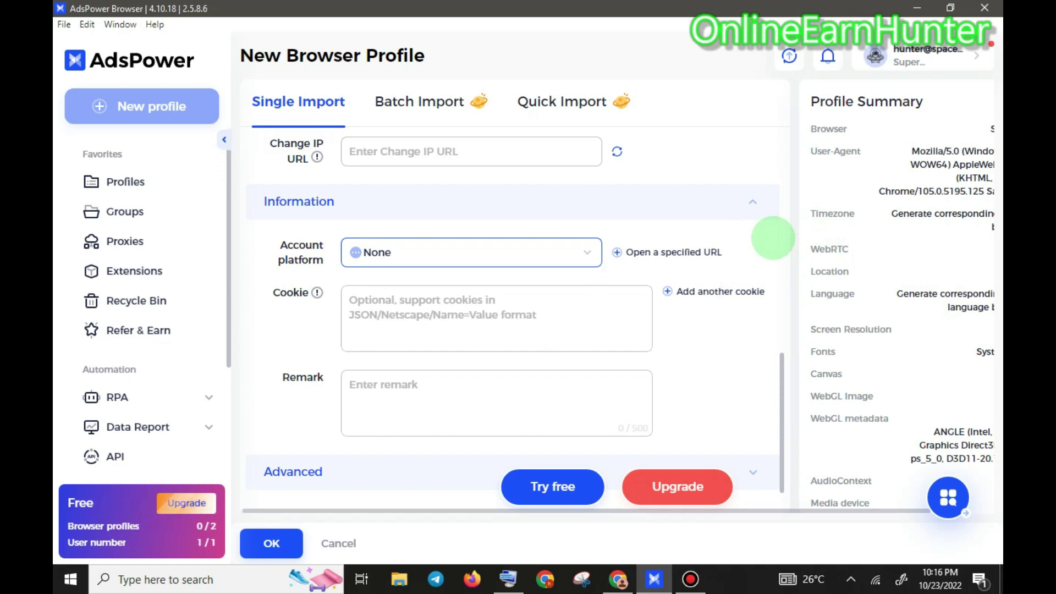
pyautogui.scroll(1, 773, 237)
pyautogui.scroll(-1, 773, 237)
pyautogui.click(560, 253)
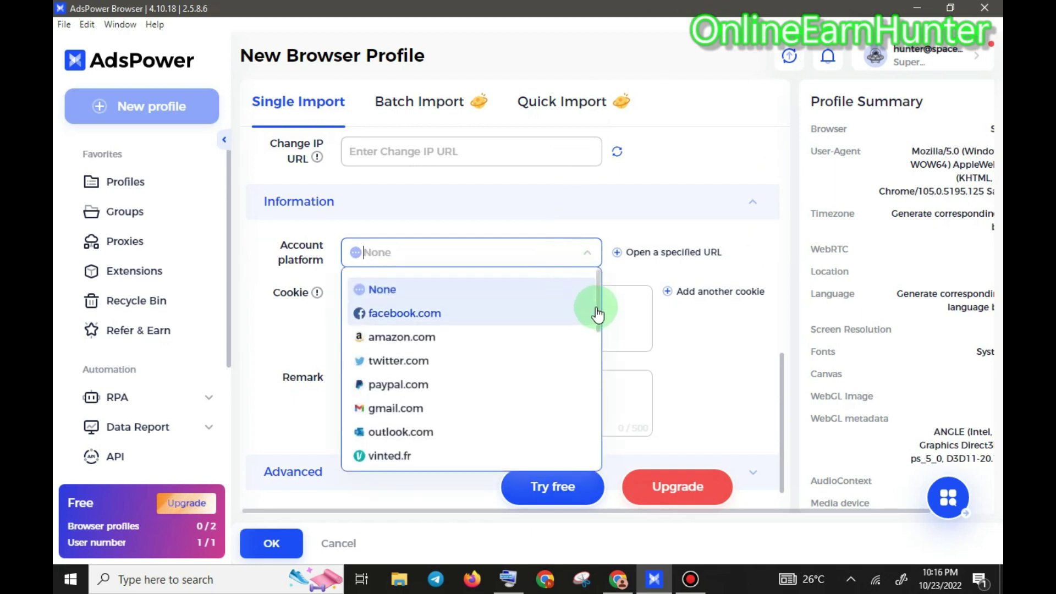
pyautogui.moveTo(599, 314); pyautogui.dragTo(467, 447)
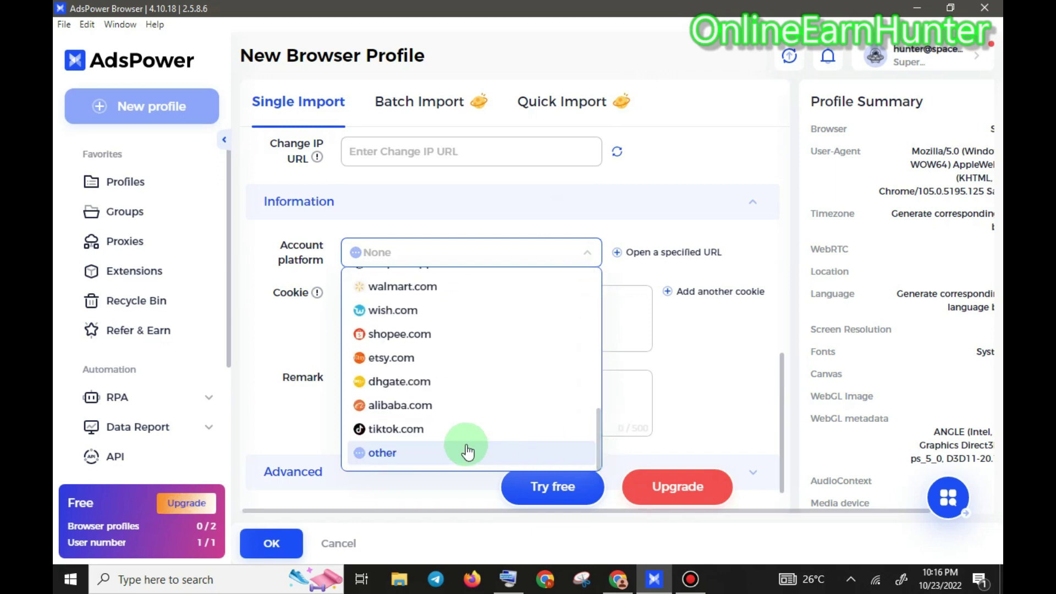
pyautogui.click(407, 455)
# Enter surveyjunkie.com as the platform domain using the On-Screen Keyboard, and put the keyboard away.
pyautogui.click(433, 281)
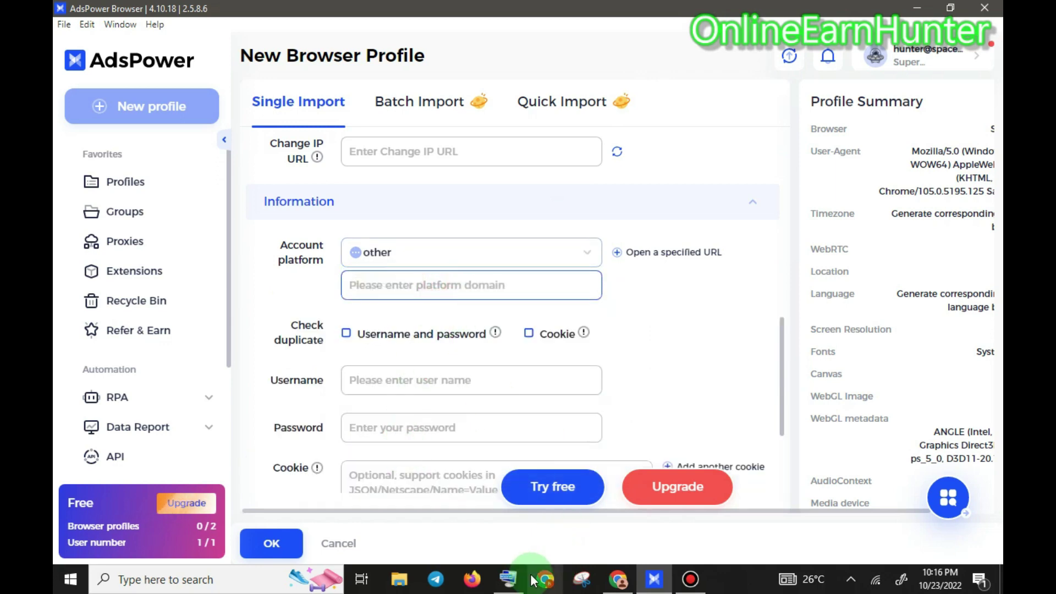
pyautogui.click(404, 284)
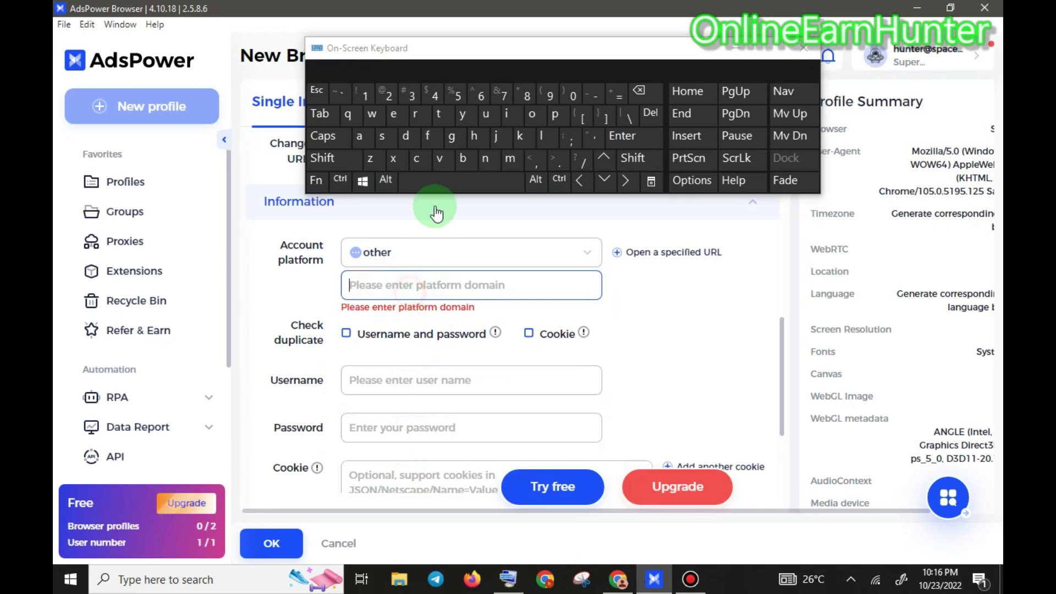
pyautogui.click(397, 142)
pyautogui.click(486, 113)
pyautogui.click(416, 114)
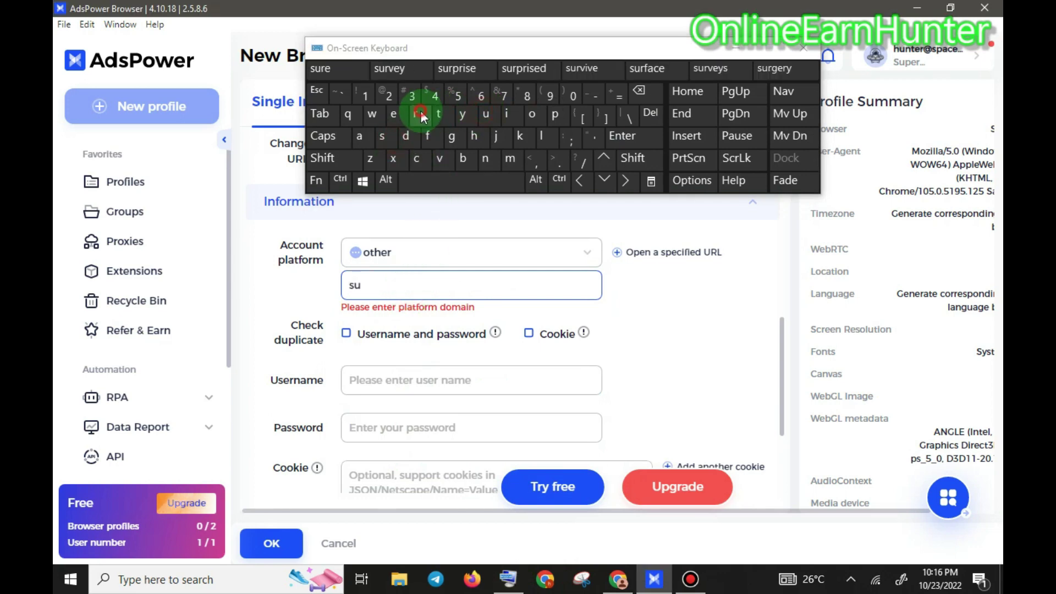
pyautogui.click(440, 158)
pyautogui.click(393, 114)
pyautogui.click(463, 113)
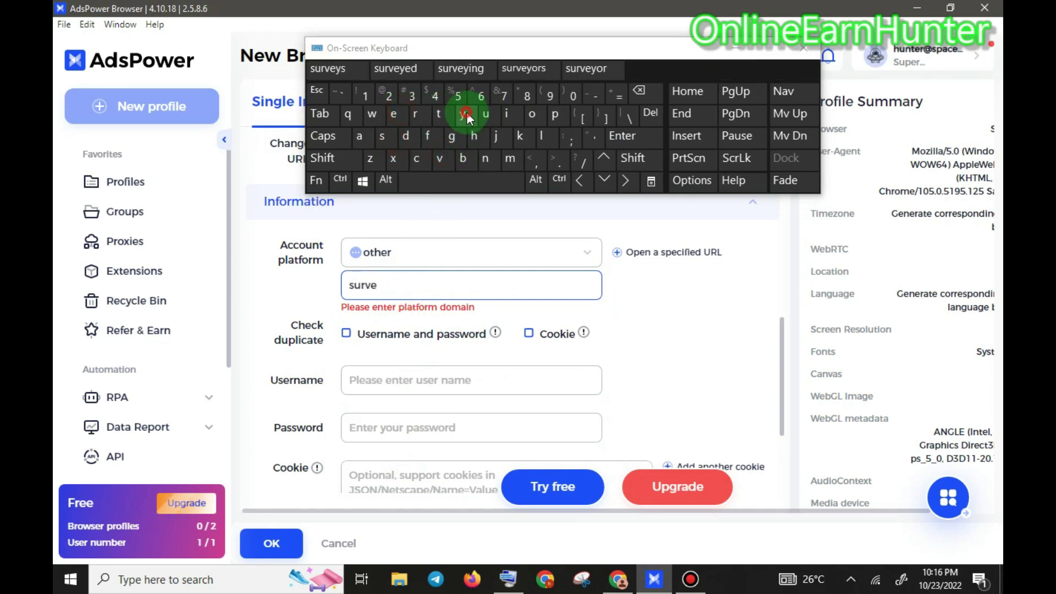
pyautogui.click(498, 137)
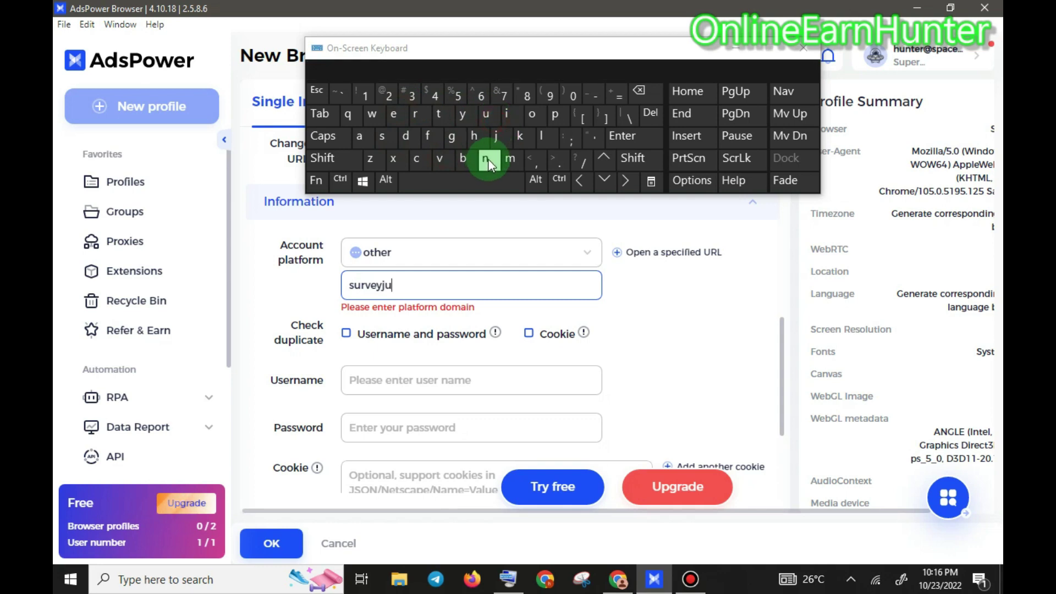
pyautogui.click(487, 160)
pyautogui.click(525, 137)
pyautogui.click(506, 114)
pyautogui.click(396, 116)
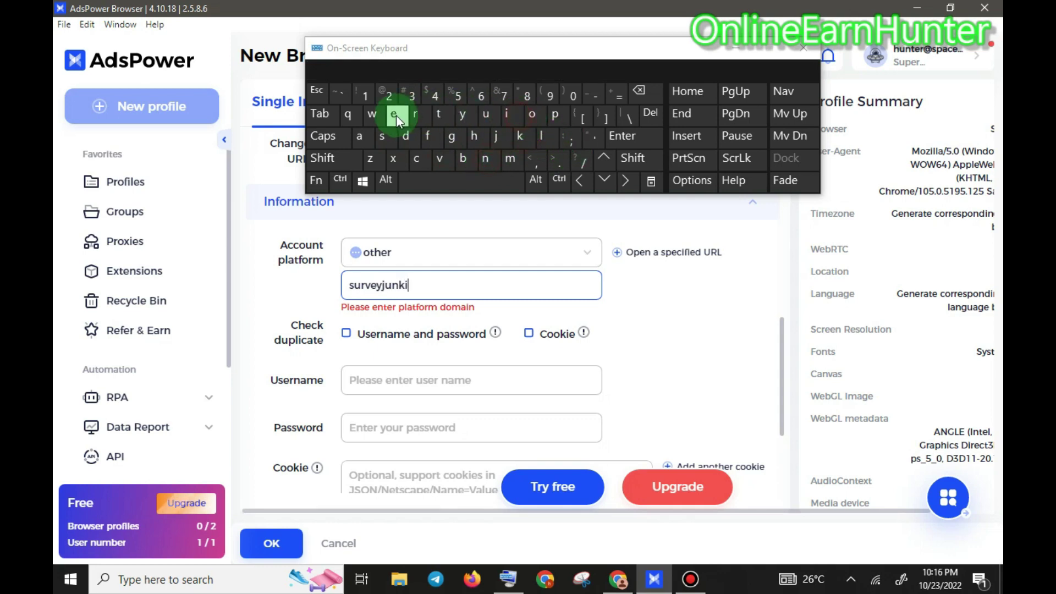
pyautogui.click(558, 161)
pyautogui.click(420, 160)
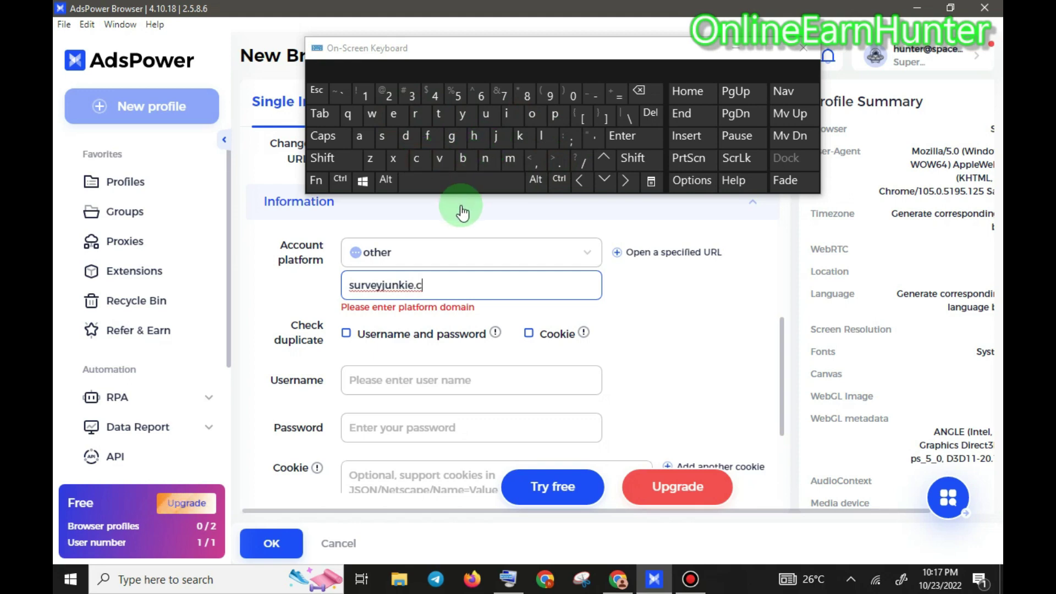
pyautogui.click(532, 115)
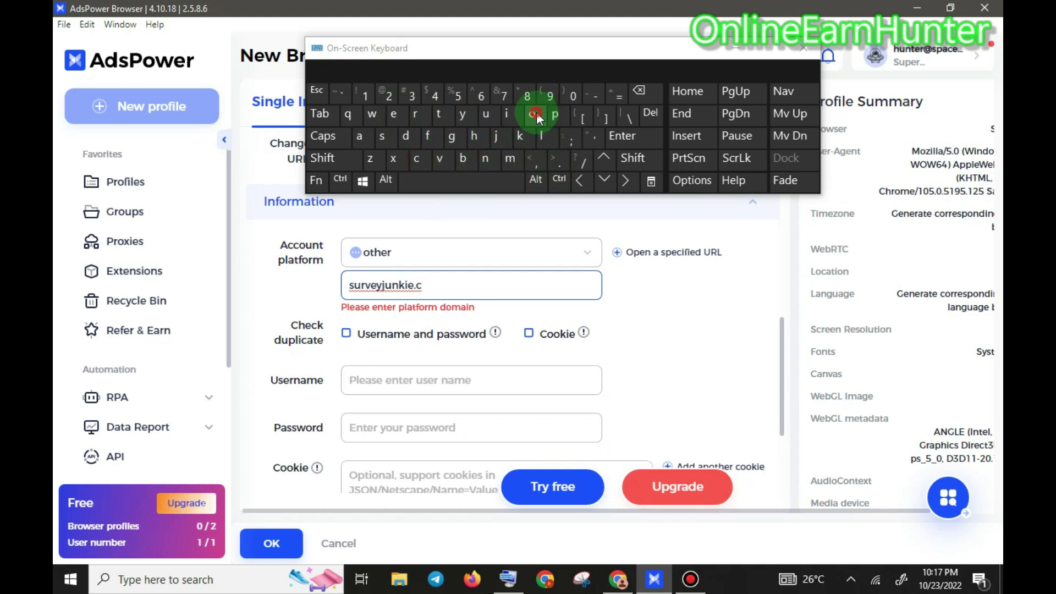
pyautogui.click(510, 159)
pyautogui.click(637, 280)
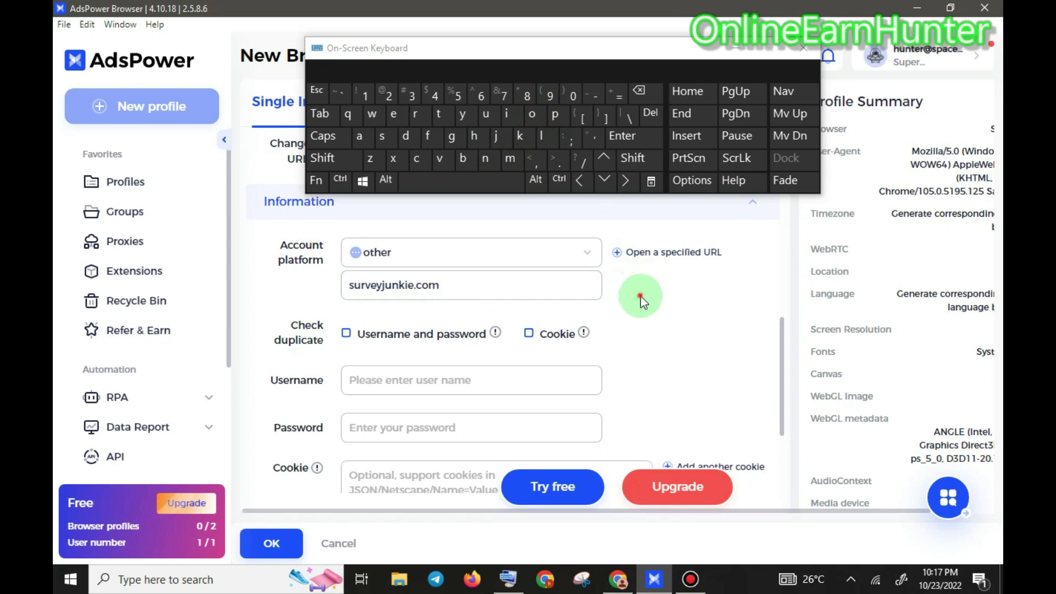
pyautogui.click(735, 48)
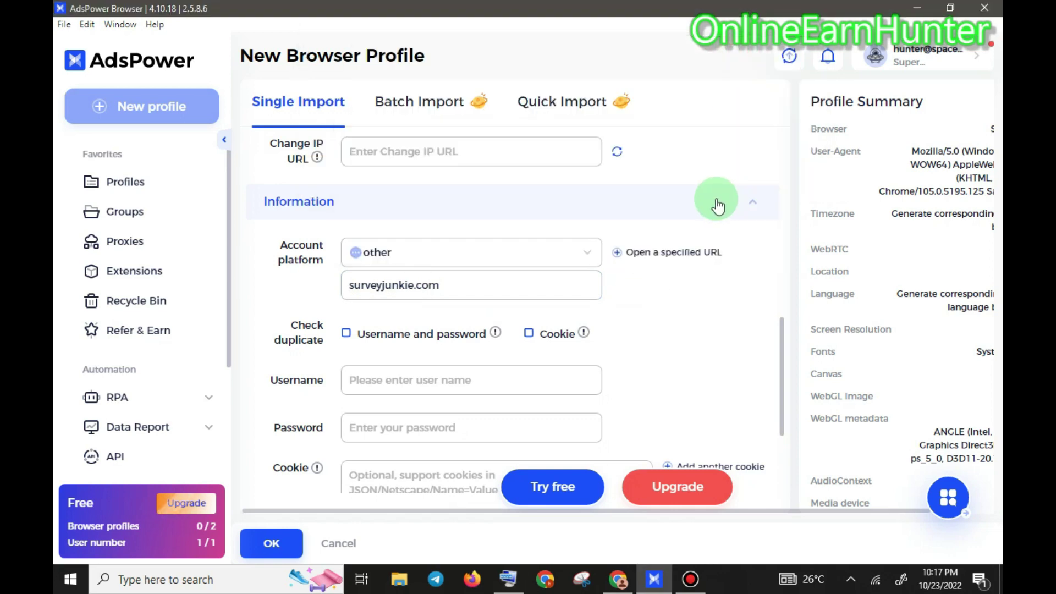
# Review the proxy details and the Information section's account platform, Check duplicate, Username, Password, Cookie and Remark fields.
pyautogui.scroll(4, 717, 205)
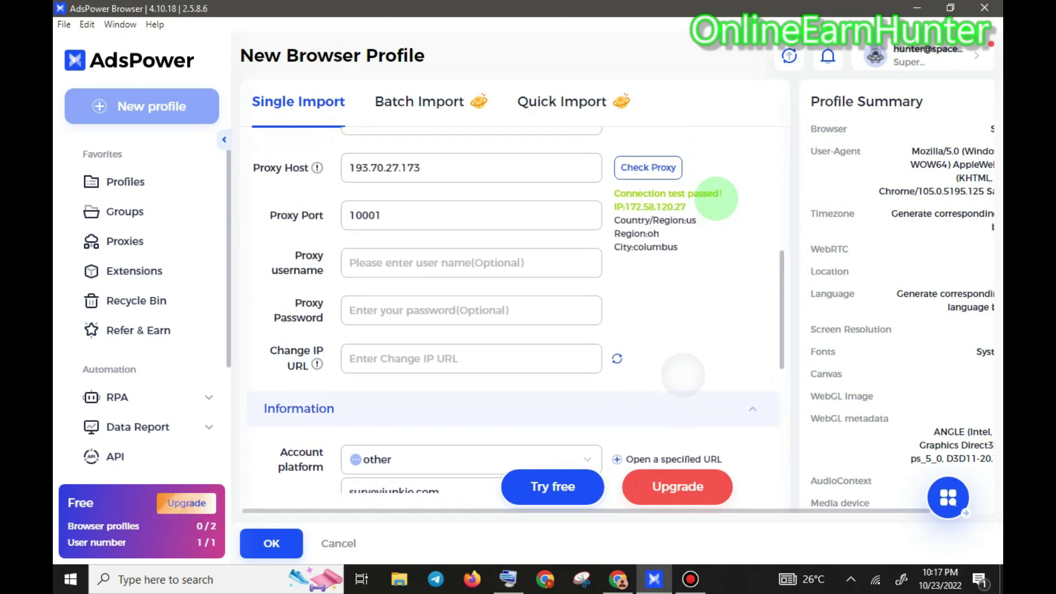
pyautogui.scroll(-4, 716, 198)
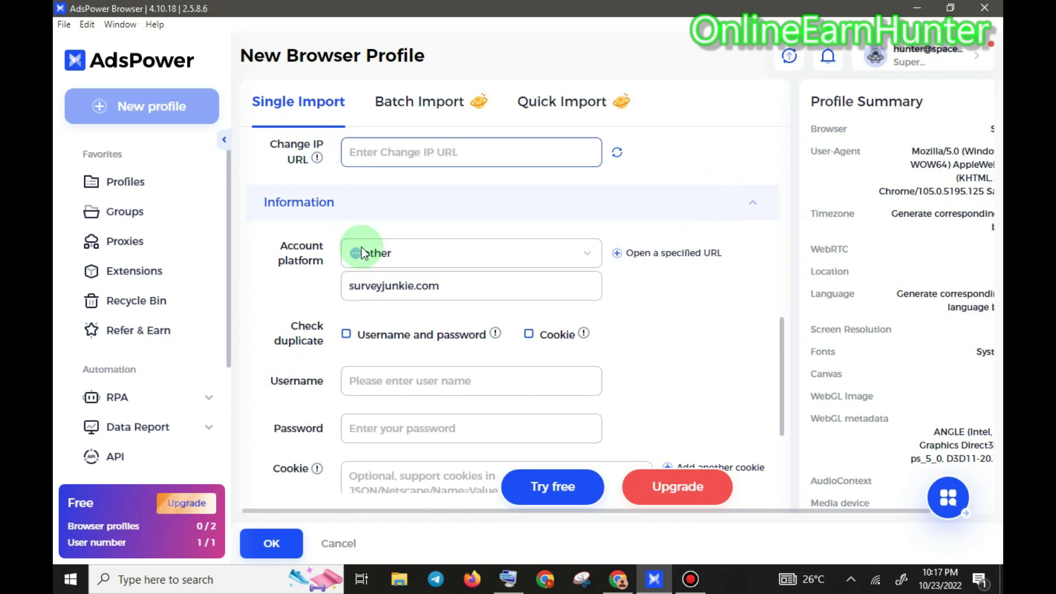
pyautogui.click(386, 296)
pyautogui.click(779, 349)
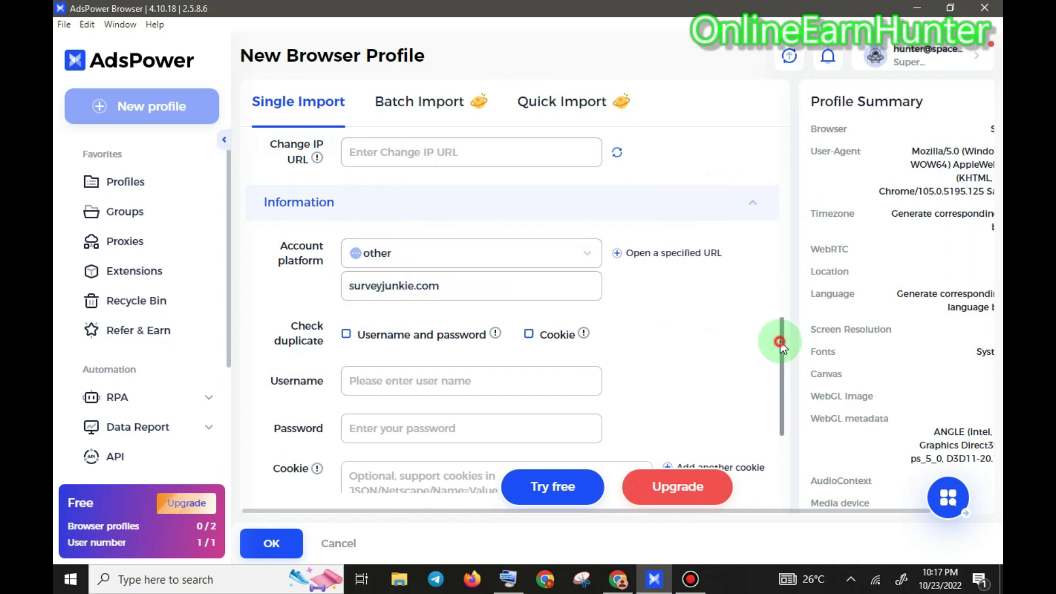
pyautogui.moveTo(780, 342); pyautogui.dragTo(782, 384)
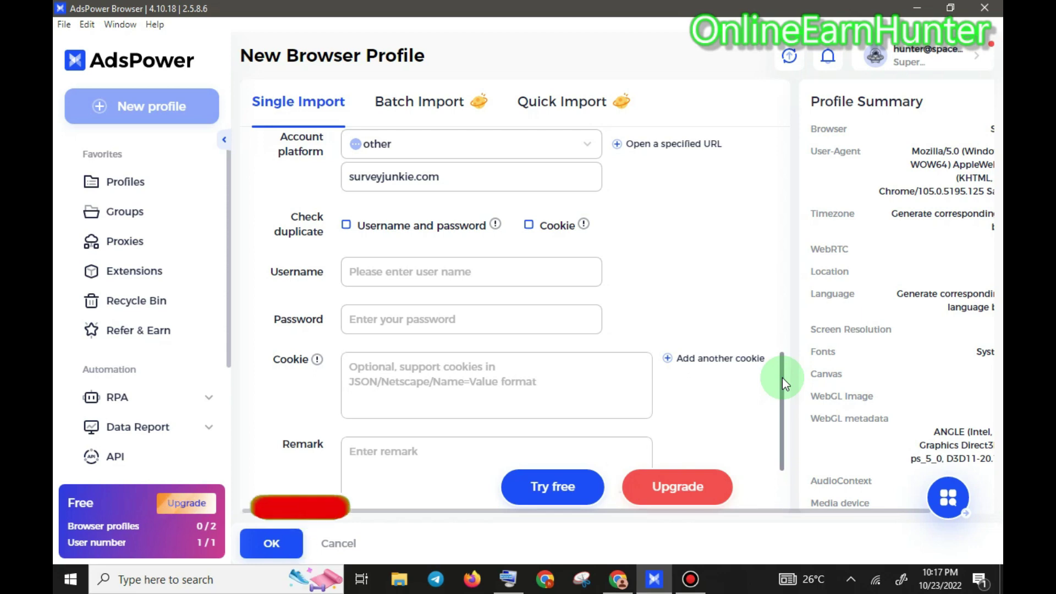
pyautogui.click(345, 226)
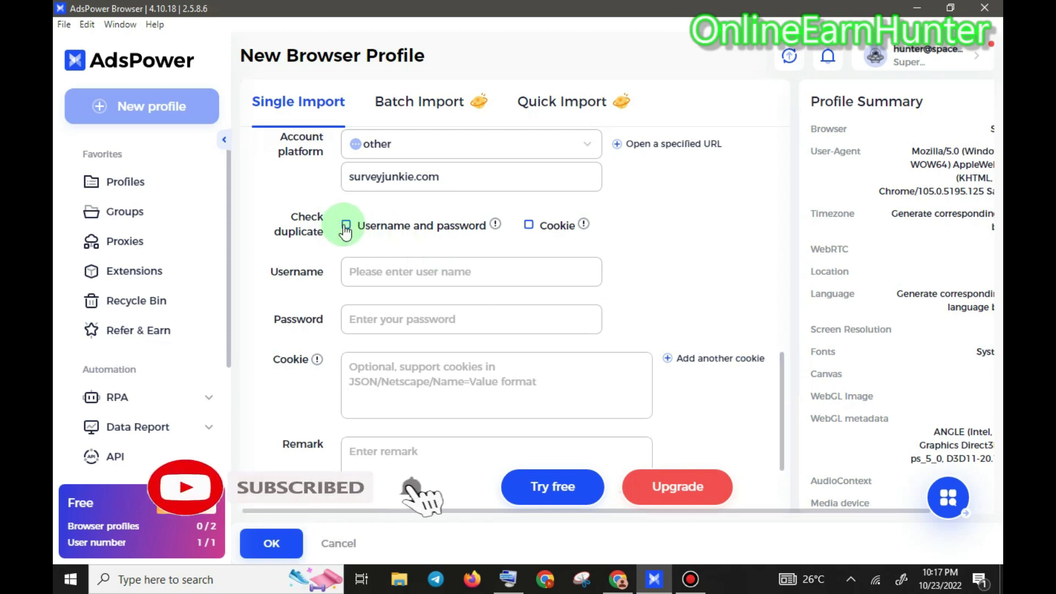
pyautogui.click(529, 226)
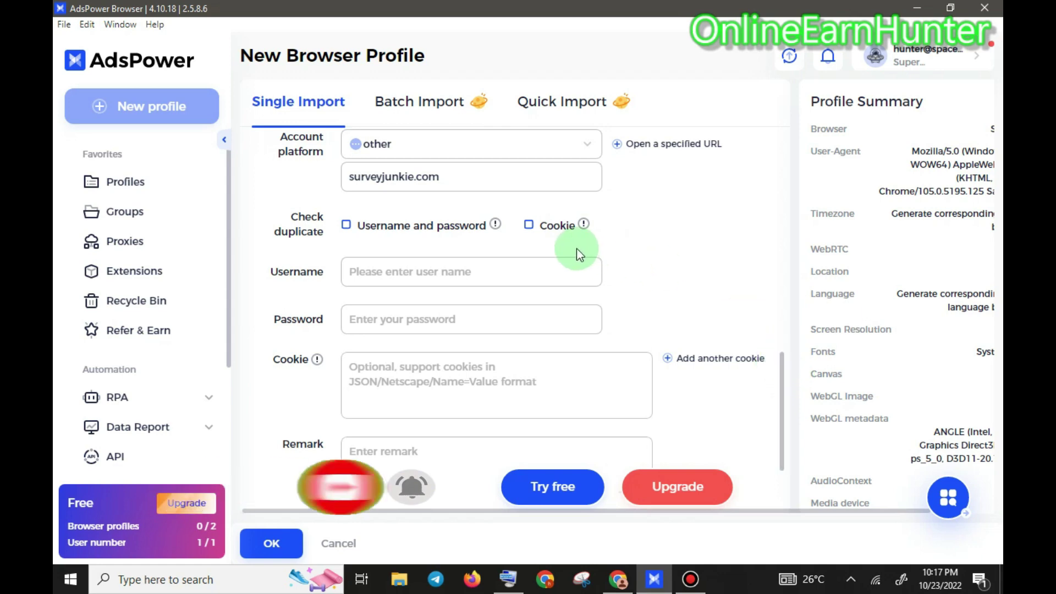
pyautogui.click(528, 226)
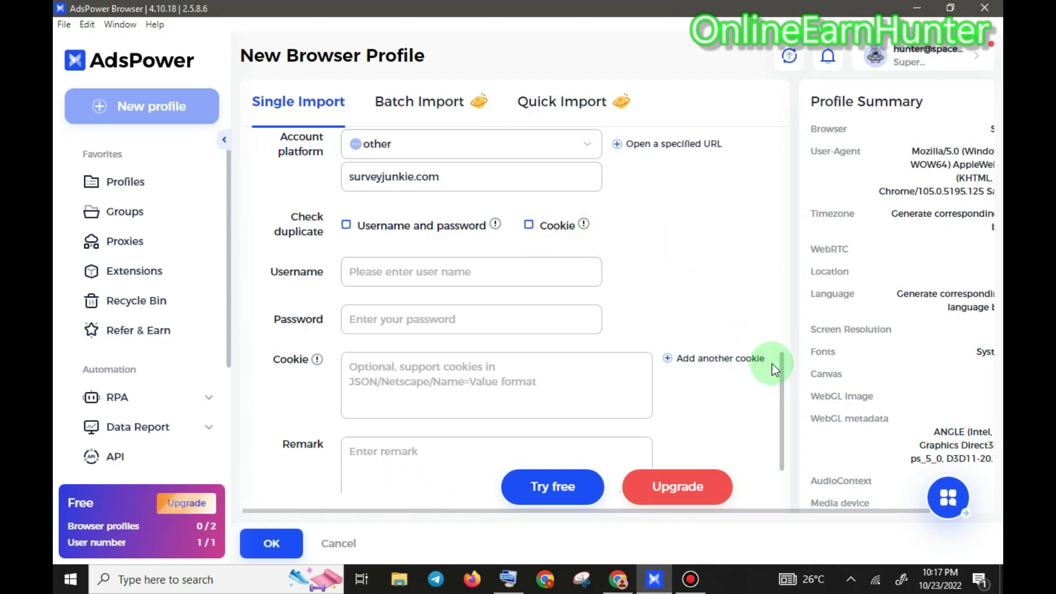
pyautogui.scroll(-2, 780, 364)
pyautogui.click(476, 430)
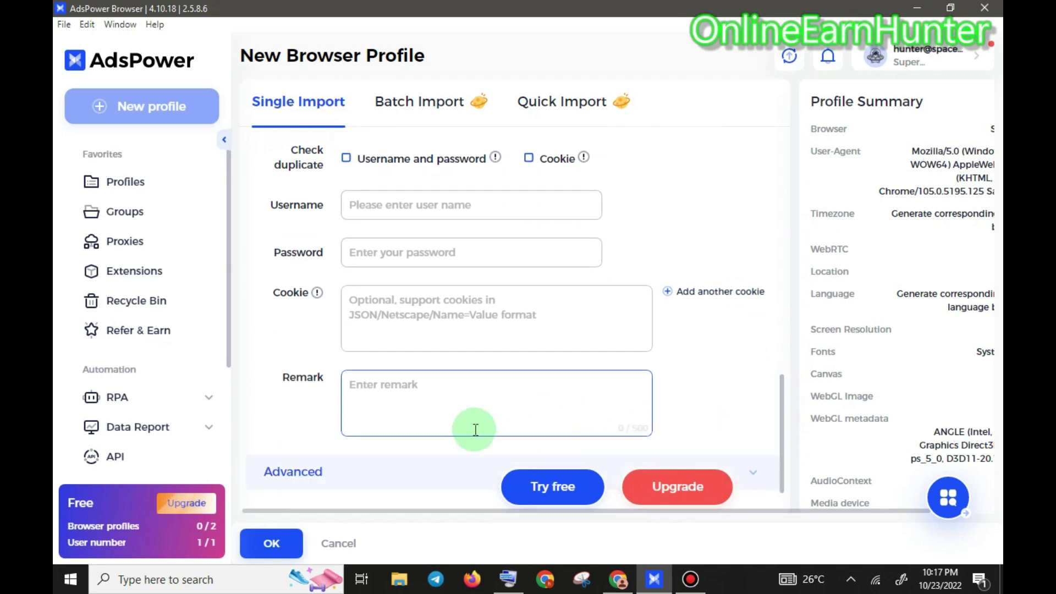
# Expand the profile's Advanced settings and set WebRTC to Replace.
pyautogui.click(755, 472)
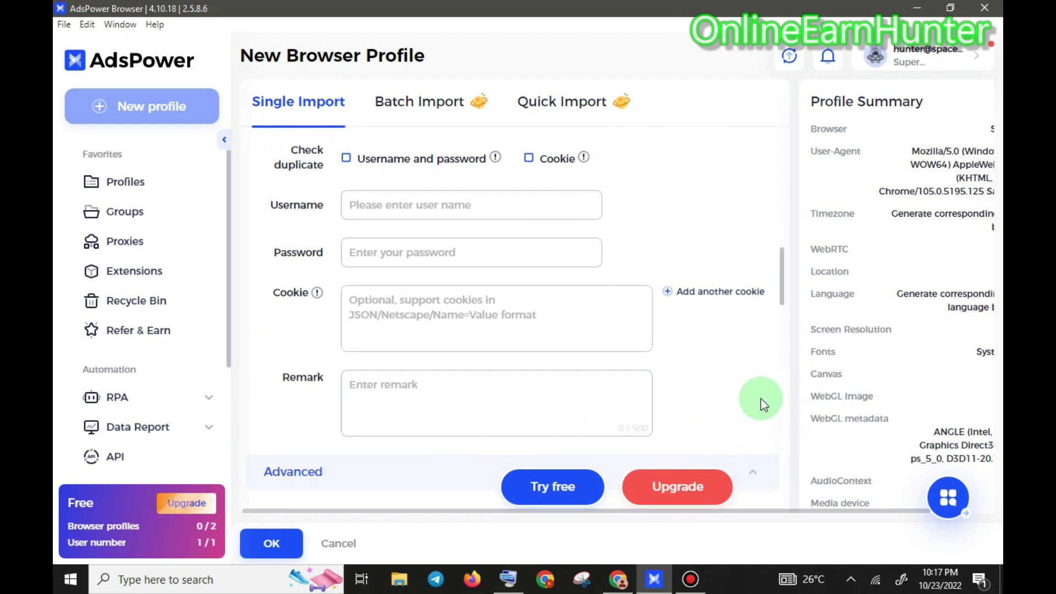
pyautogui.moveTo(784, 267); pyautogui.dragTo(787, 317)
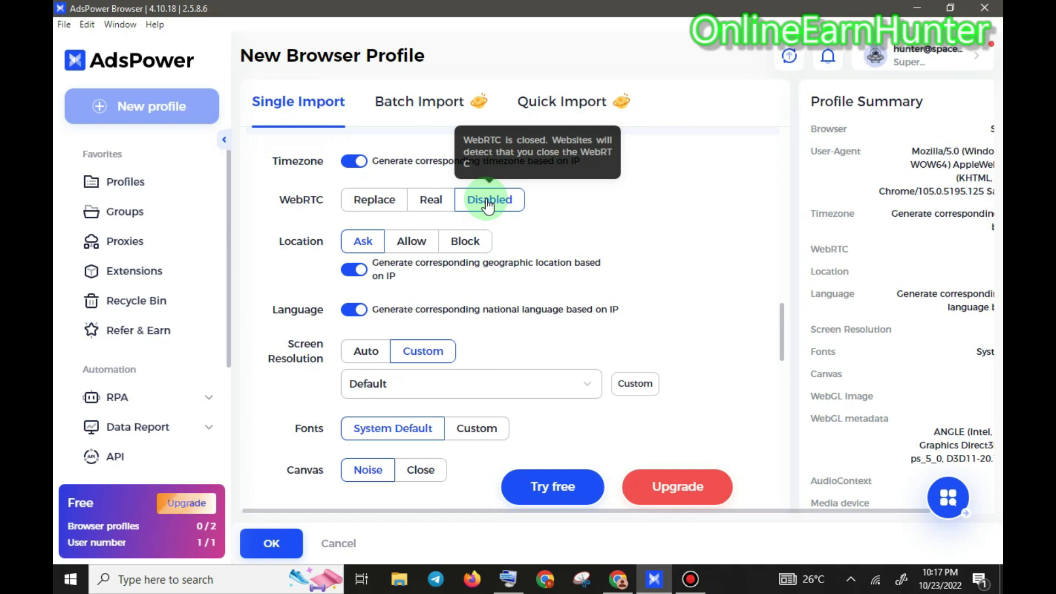
pyautogui.click(394, 201)
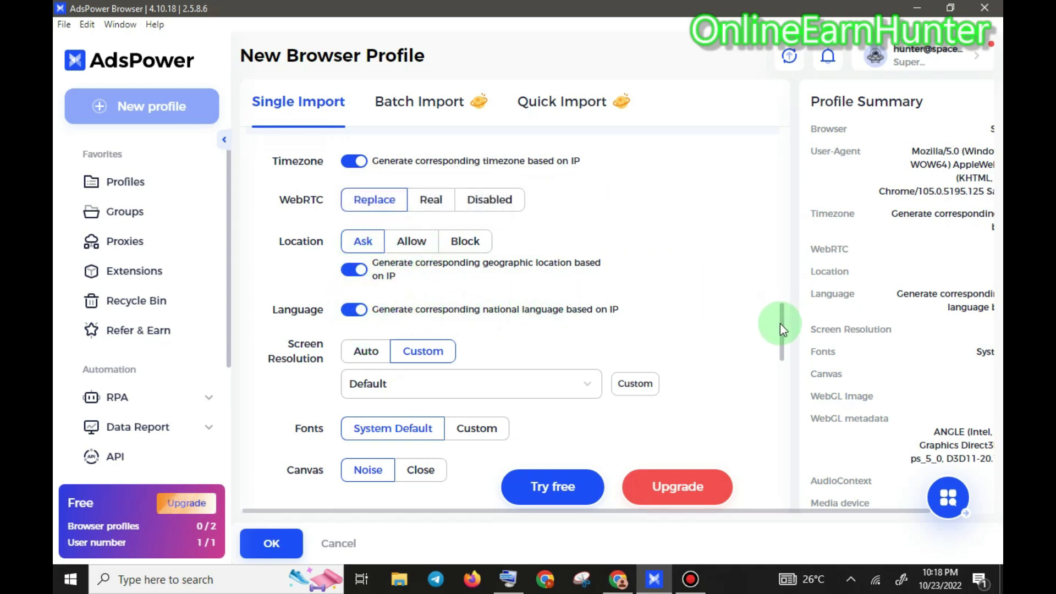
# Choose Windows as the User-Agent's operating system and look through the available browser versions without selecting one.
pyautogui.moveTo(779, 324); pyautogui.dragTo(787, 152)
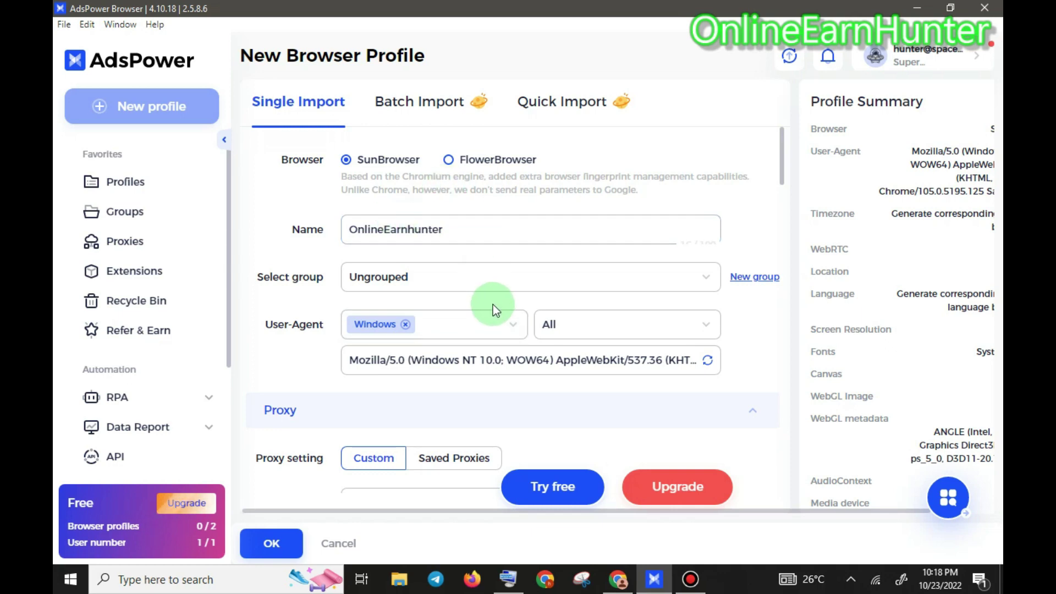
pyautogui.click(503, 323)
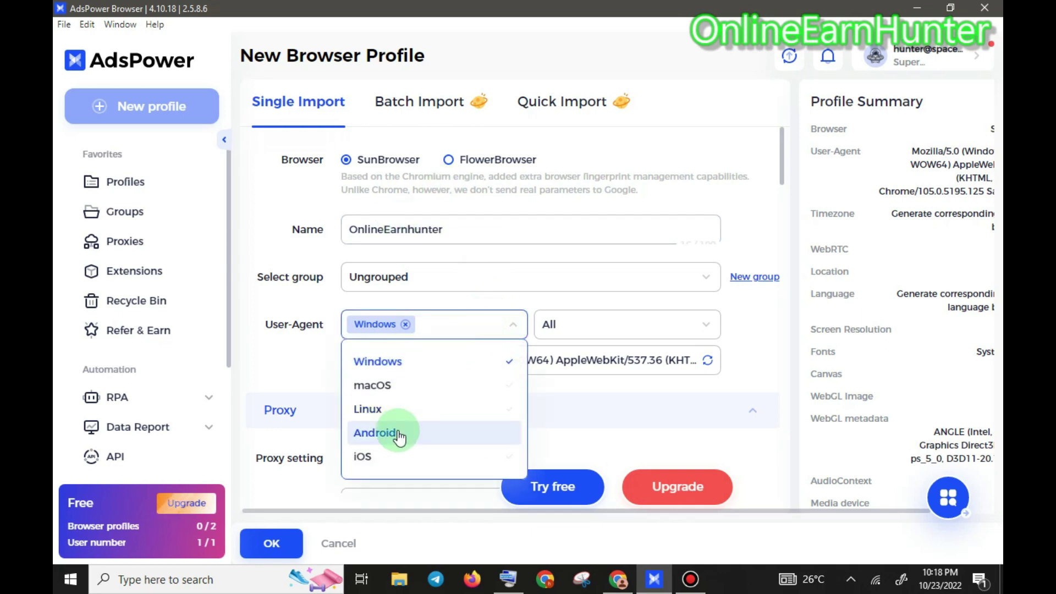
pyautogui.click(403, 364)
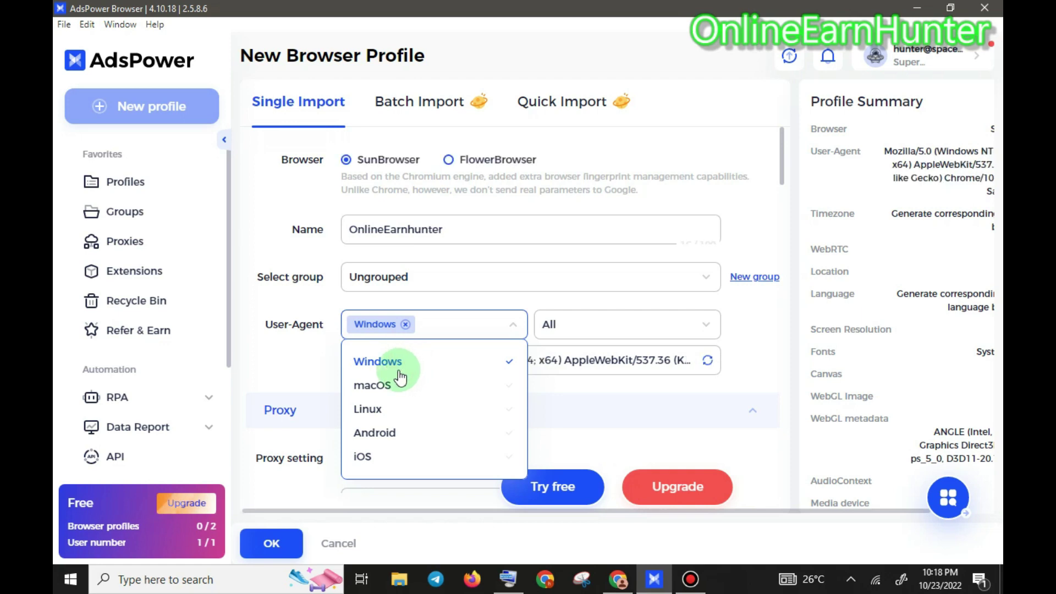
pyautogui.click(330, 360)
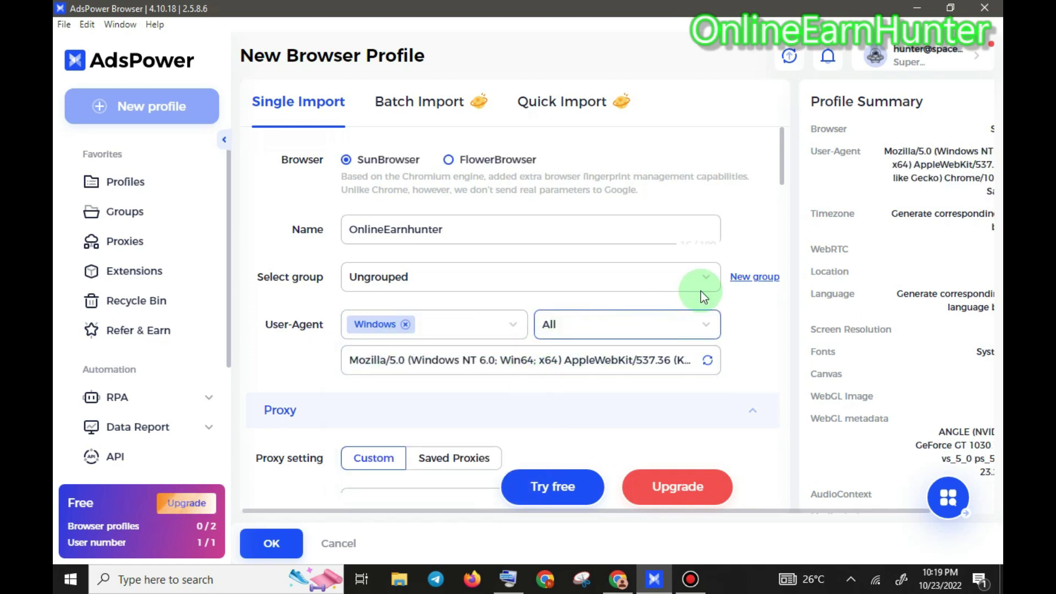
pyautogui.click(637, 332)
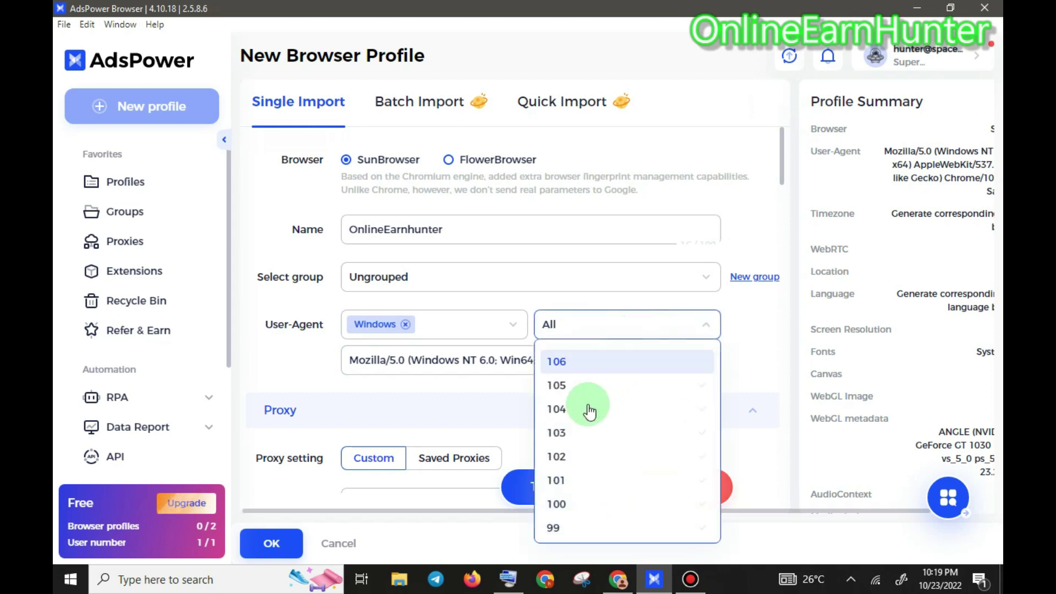
pyautogui.click(512, 388)
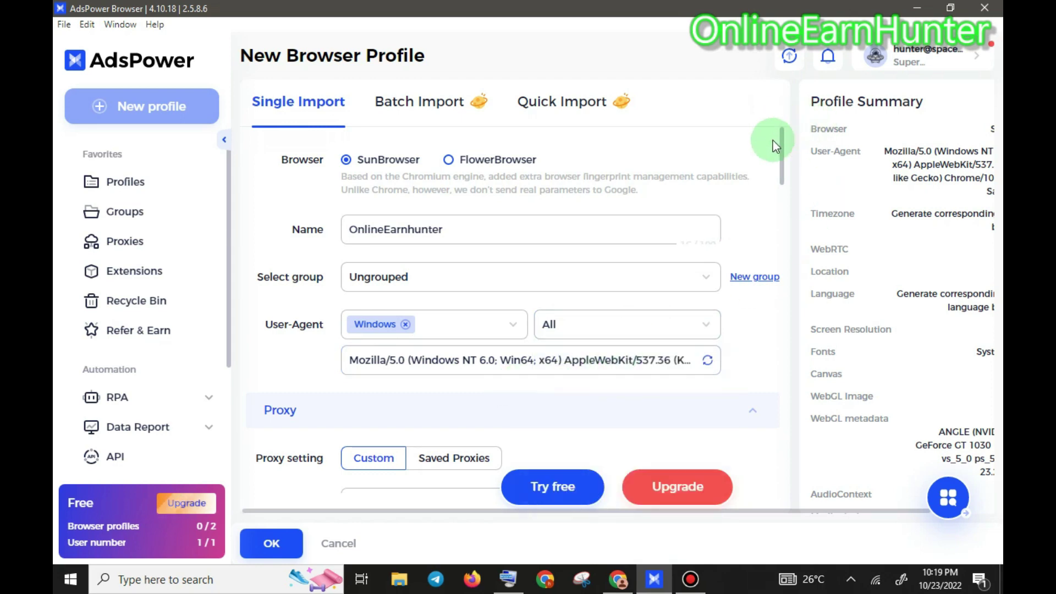
# Review the account platform's domain and the Advanced settings for timezone, WebRTC and location.
pyautogui.moveTo(782, 150); pyautogui.dragTo(786, 241)
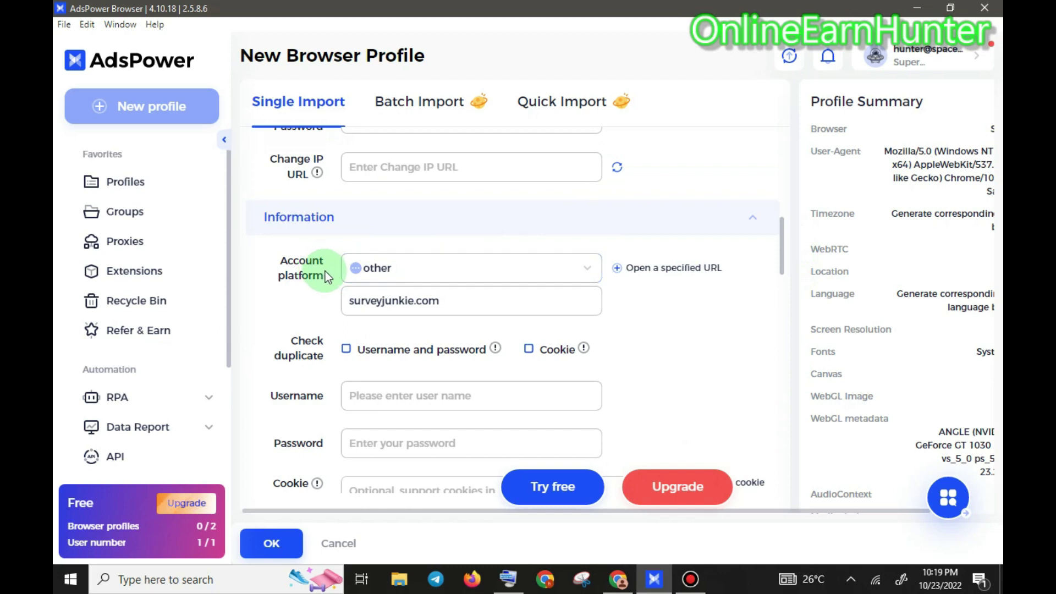
pyautogui.moveTo(352, 300); pyautogui.dragTo(446, 301)
pyautogui.click(446, 305)
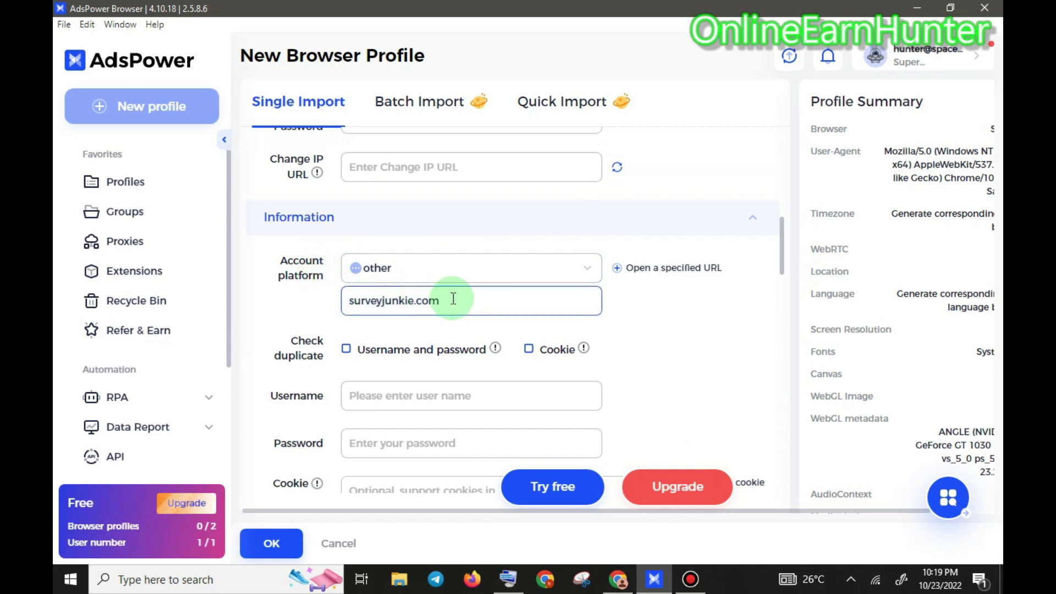
pyautogui.click(803, 232)
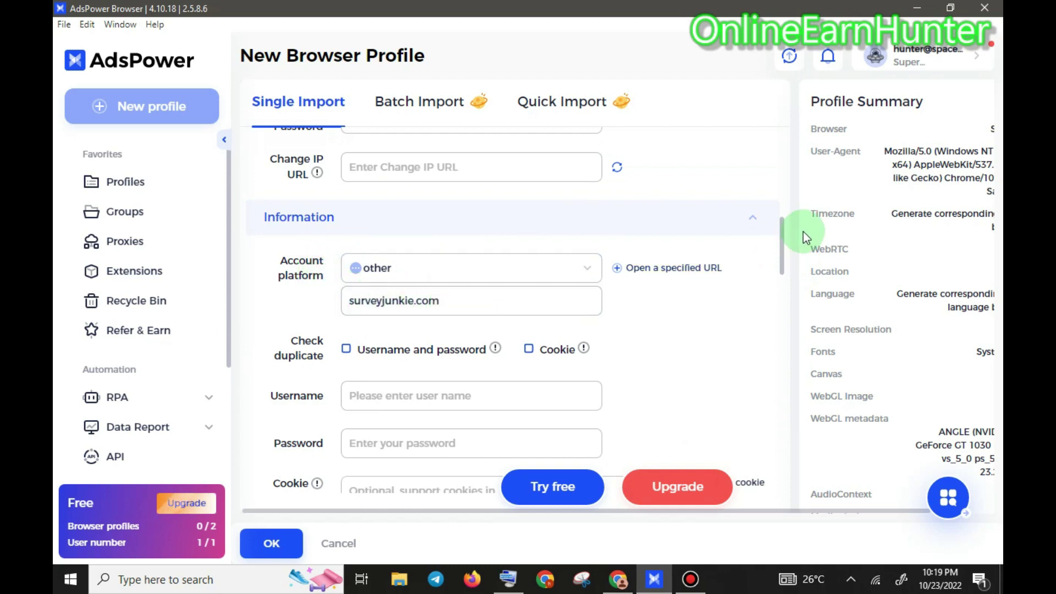
pyautogui.moveTo(783, 246); pyautogui.dragTo(784, 321)
pyautogui.click(399, 187)
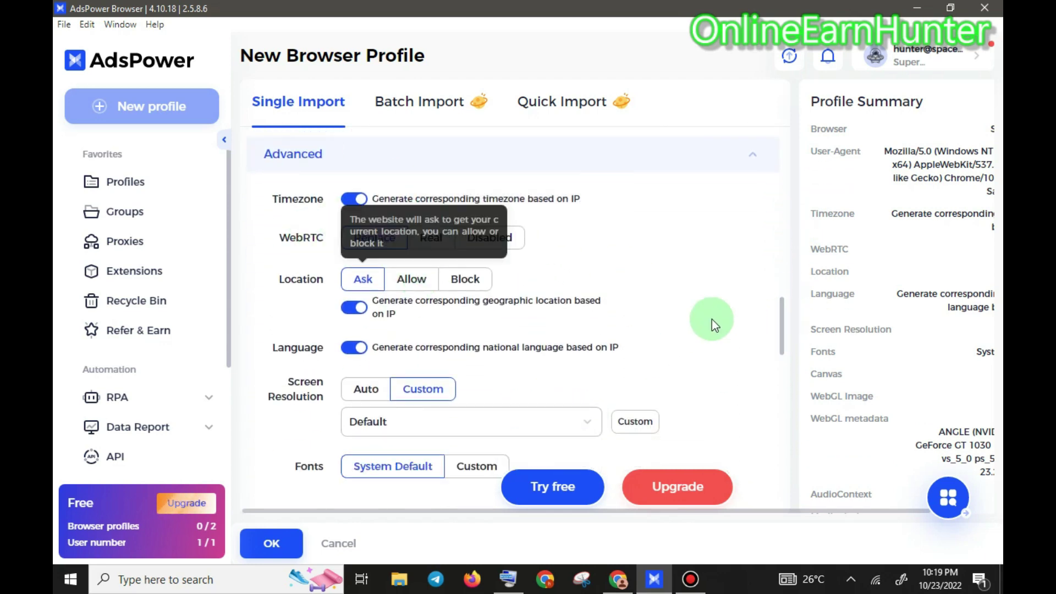
# Replace the profile's device name with OnlineEarnHunter using the on-screen keyboard, and hide the keyboard.
pyautogui.moveTo(784, 319); pyautogui.dragTo(766, 434)
pyautogui.moveTo(439, 316); pyautogui.dragTo(351, 302)
pyautogui.click(507, 578)
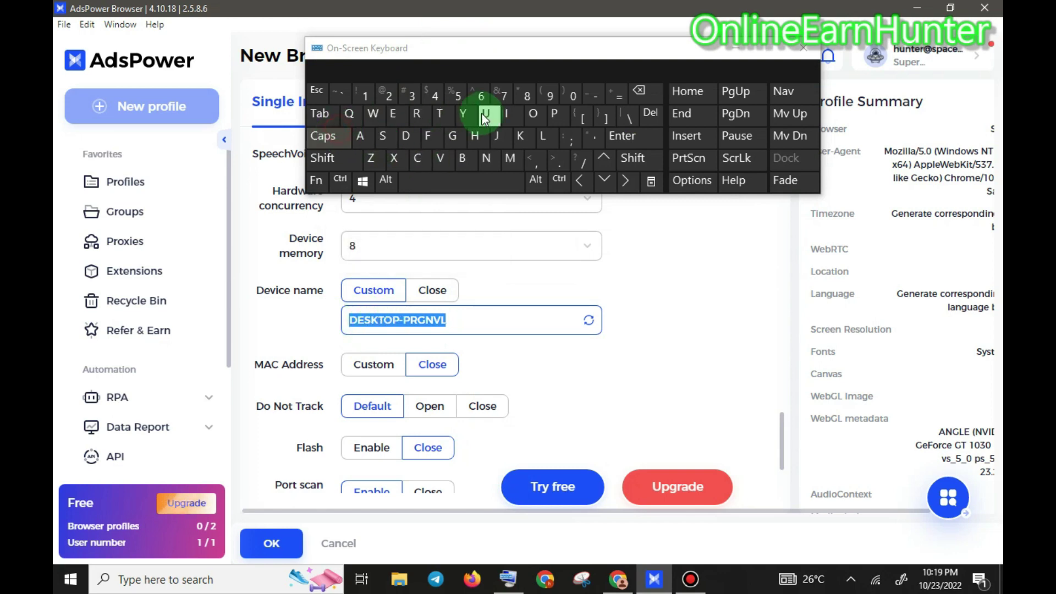
pyautogui.click(532, 114)
pyautogui.click(330, 137)
pyautogui.click(485, 158)
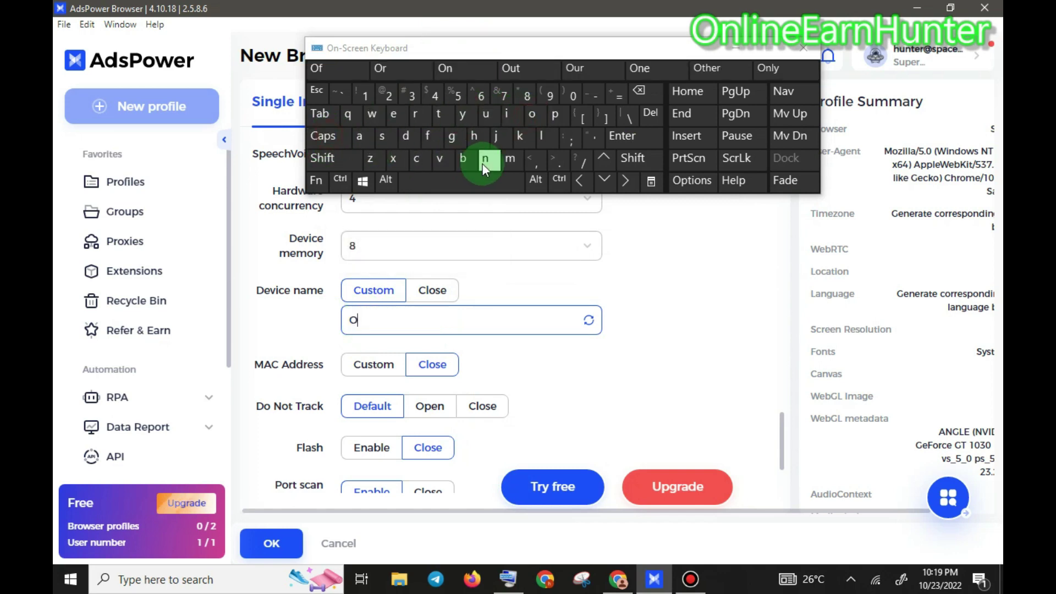
pyautogui.click(541, 136)
pyautogui.click(506, 114)
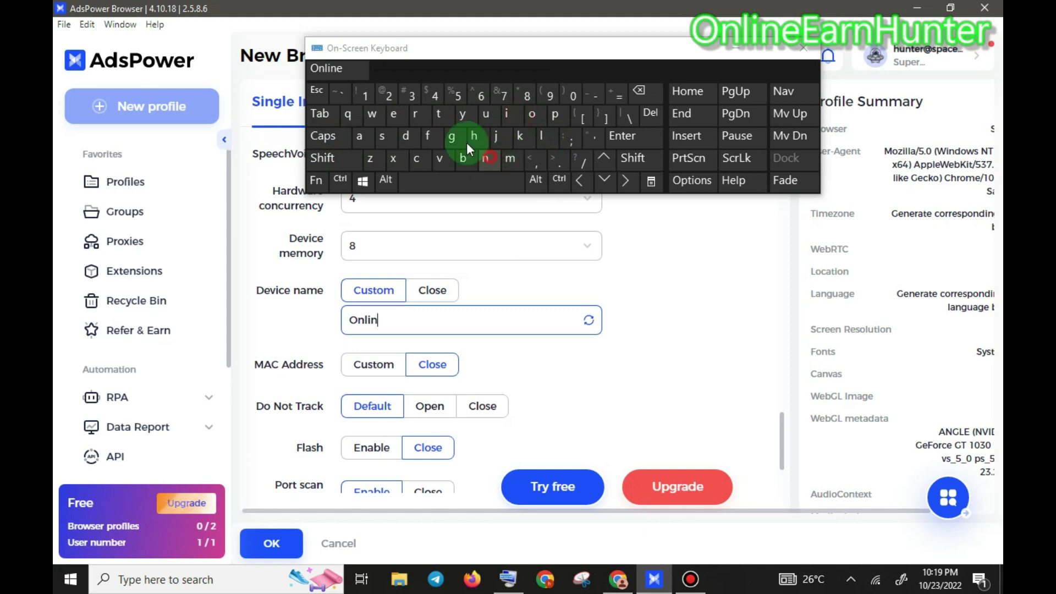
pyautogui.click(393, 114)
pyautogui.click(322, 138)
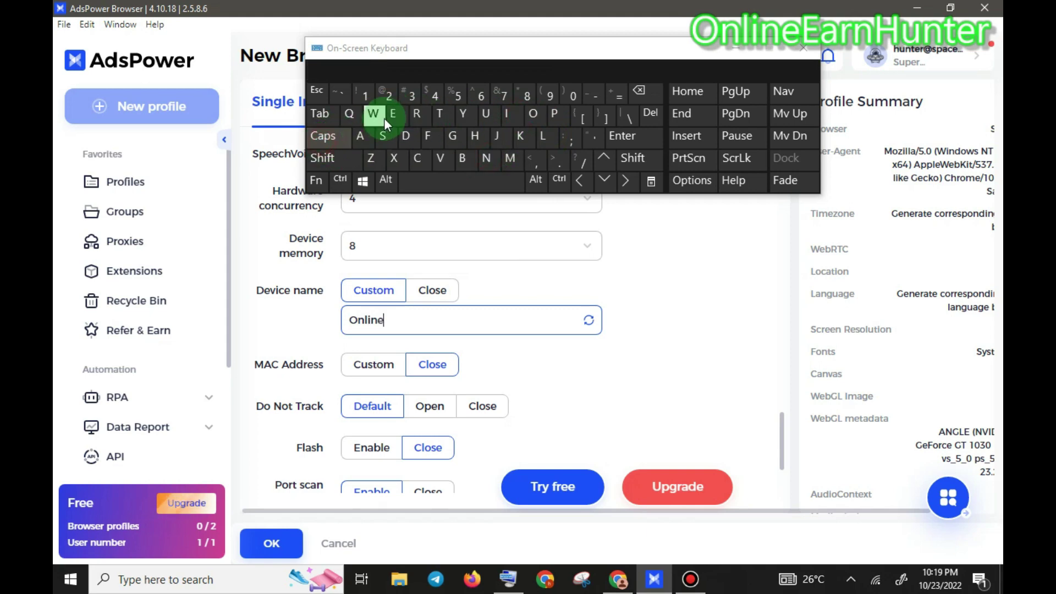
pyautogui.click(384, 118)
pyautogui.click(323, 136)
pyautogui.click(359, 137)
pyautogui.click(416, 114)
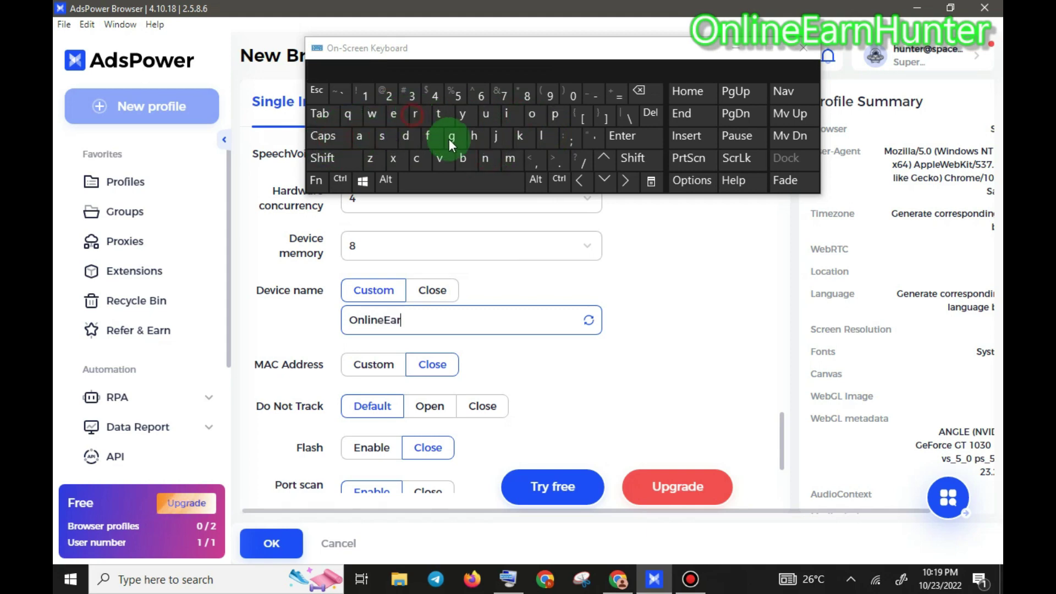
pyautogui.click(487, 160)
pyautogui.click(323, 136)
pyautogui.click(474, 136)
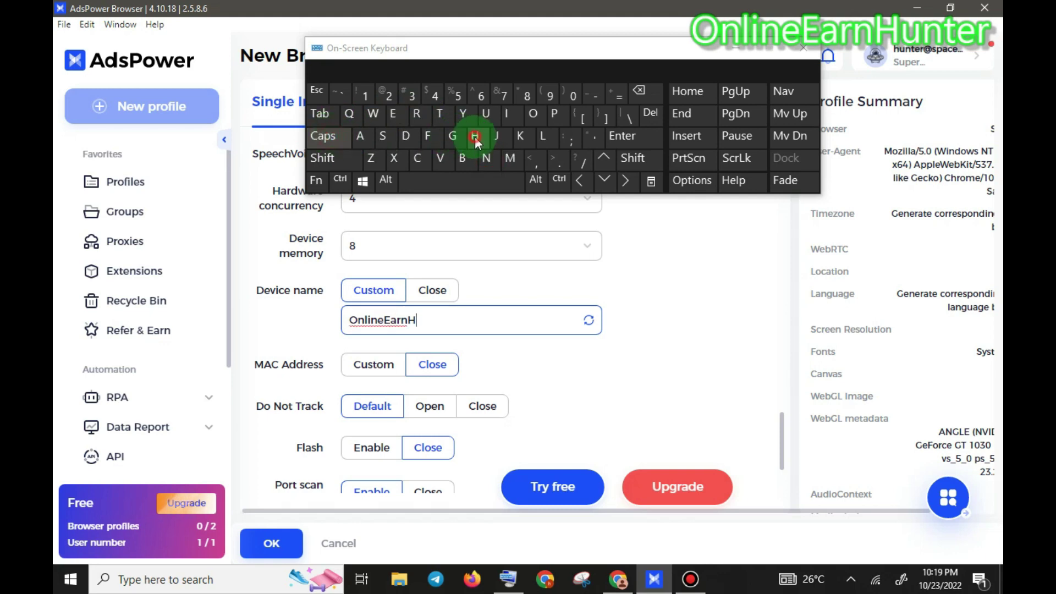
pyautogui.click(324, 138)
pyautogui.click(496, 116)
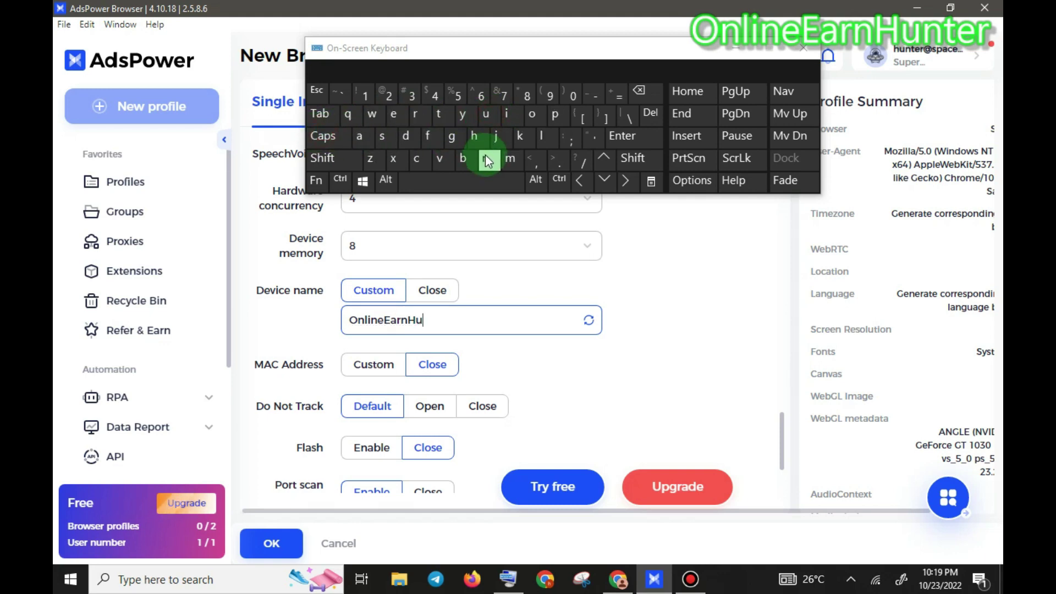
pyautogui.click(447, 118)
pyautogui.click(392, 114)
pyautogui.click(415, 114)
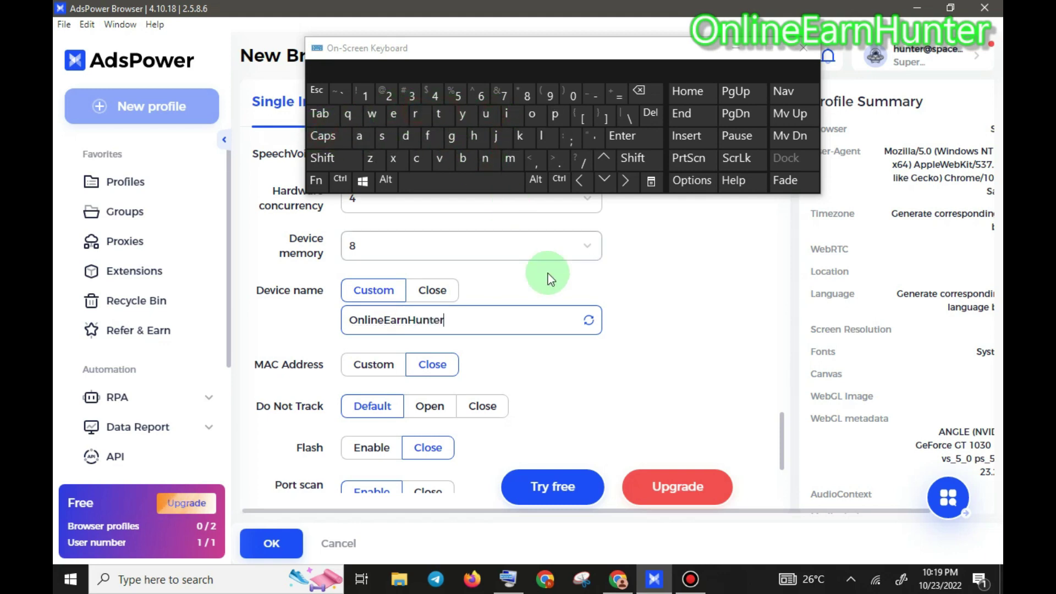
pyautogui.click(604, 299)
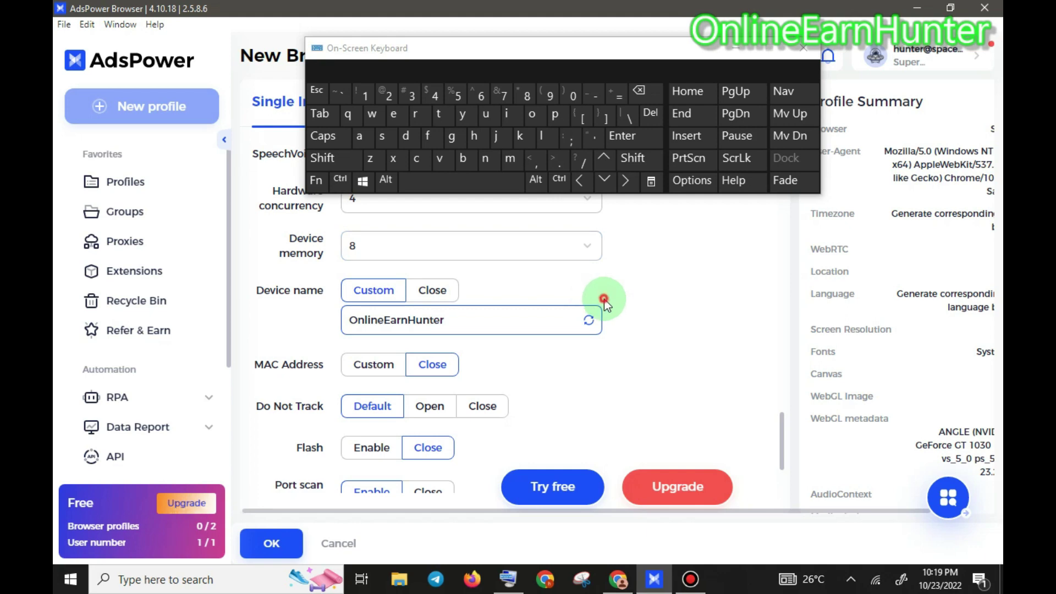
pyautogui.click(725, 51)
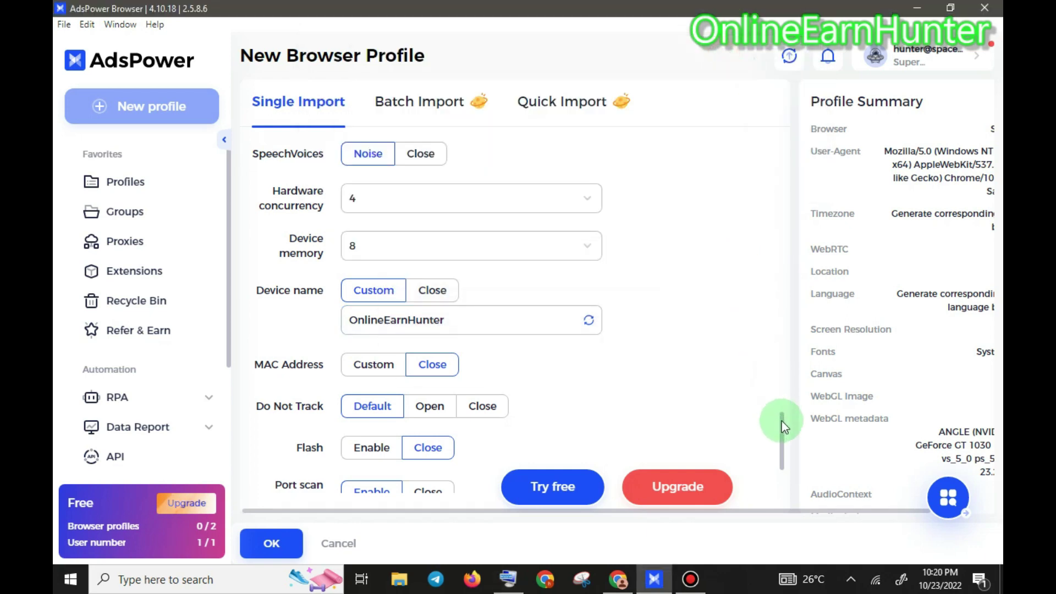
# Set the profile's MAC Address option to Custom.
pyautogui.moveTo(781, 420); pyautogui.dragTo(786, 448)
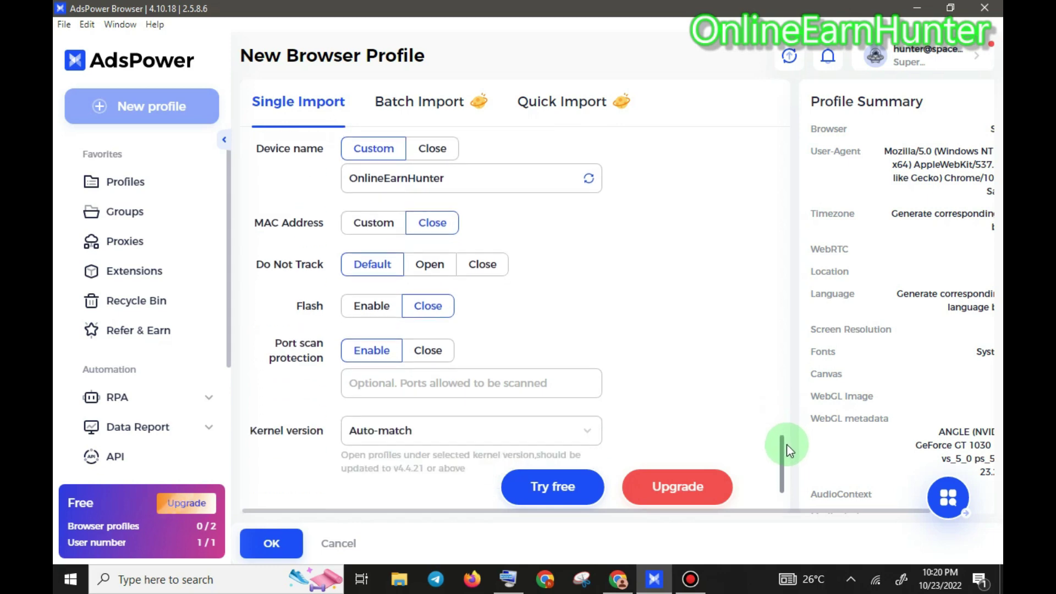
pyautogui.click(381, 221)
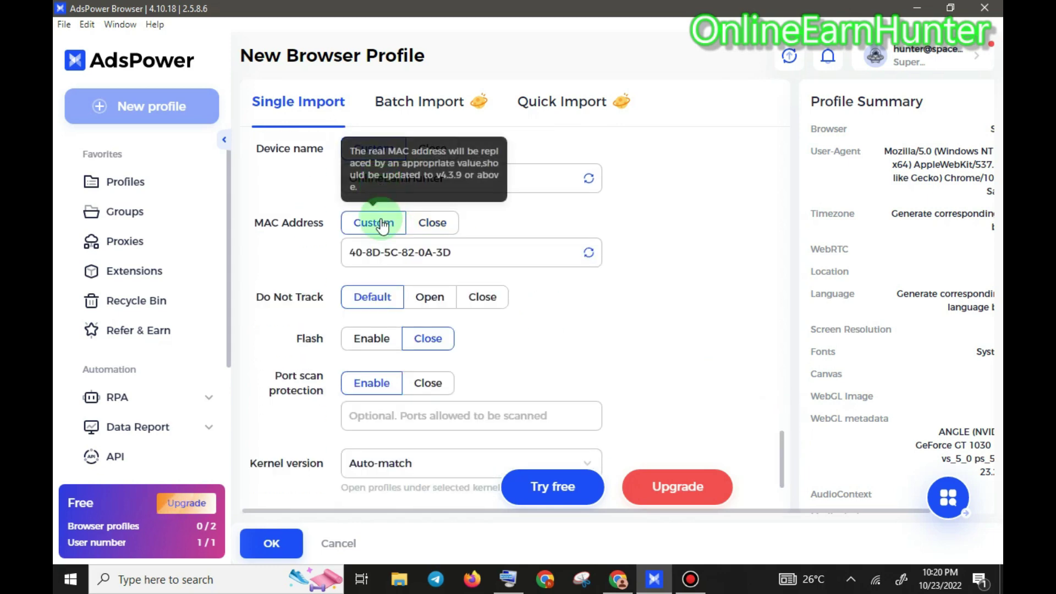
pyautogui.click(389, 249)
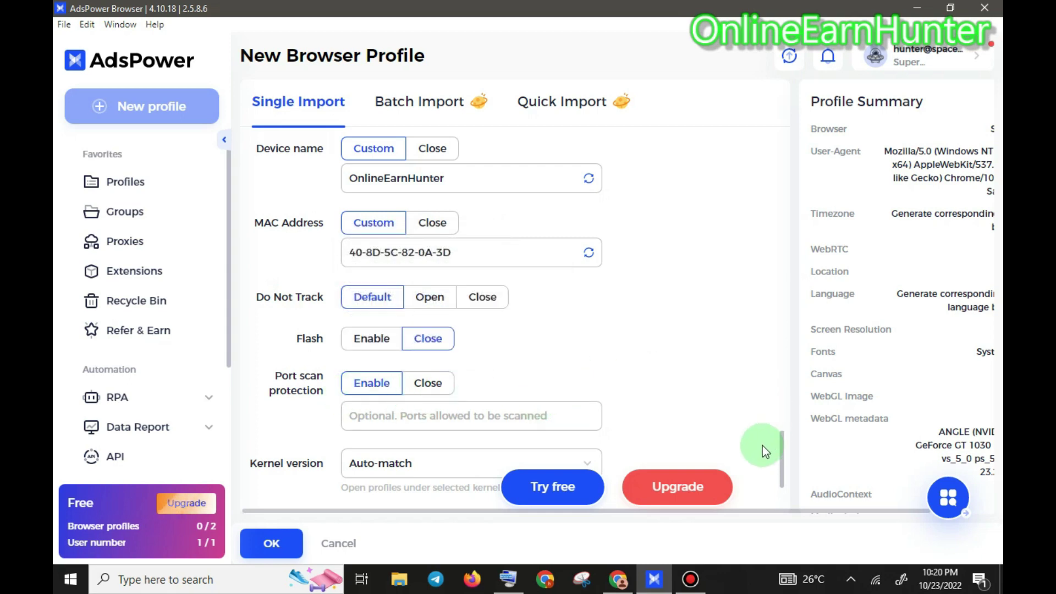
# Check the remaining Advanced settings down to Kernel version and save the new browser profile.
pyautogui.moveTo(781, 438); pyautogui.dragTo(781, 464)
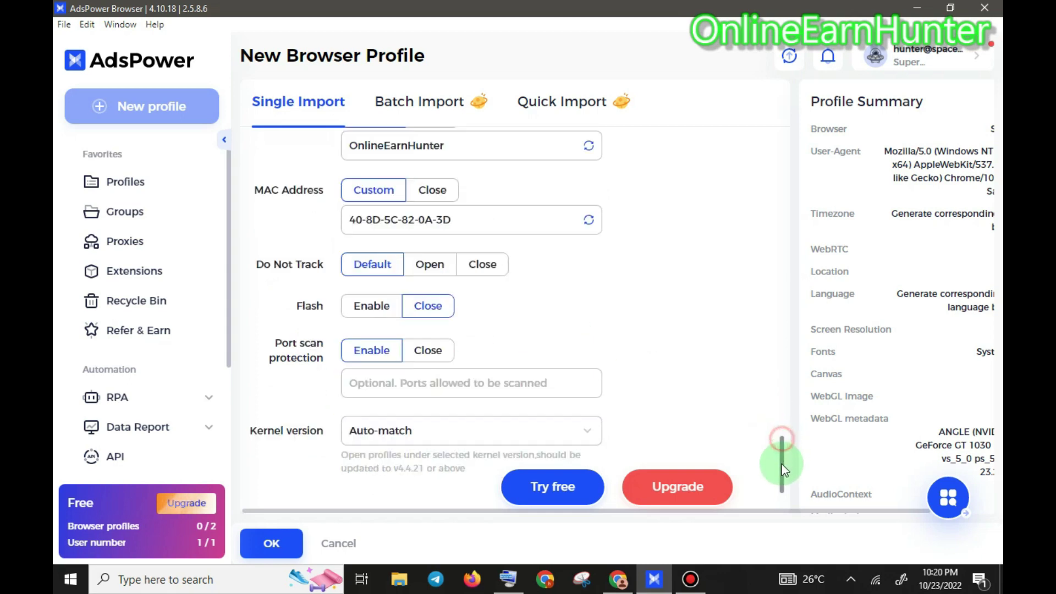
pyautogui.click(279, 544)
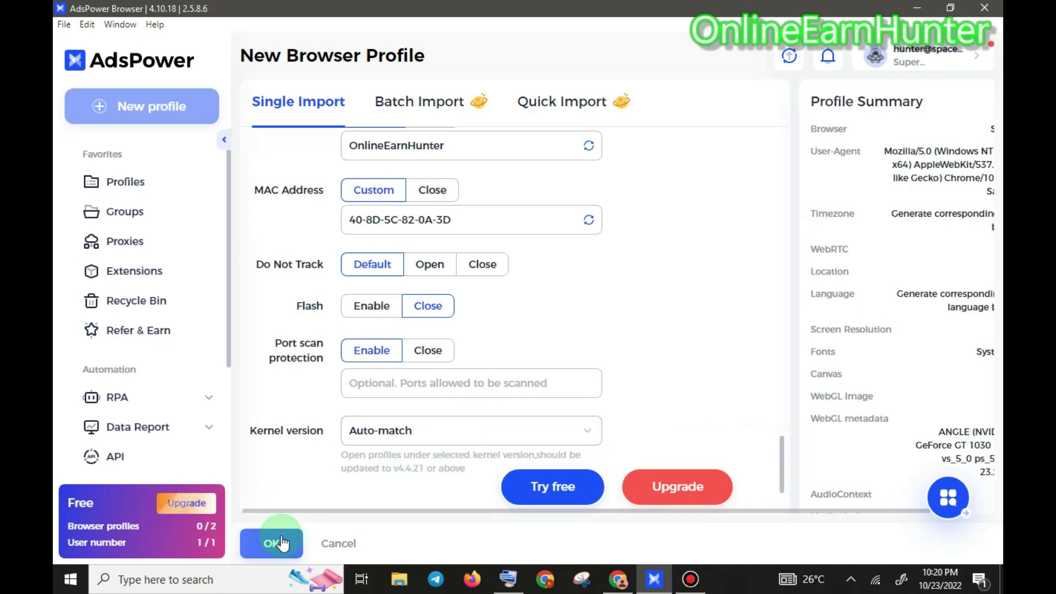
pyautogui.click(476, 407)
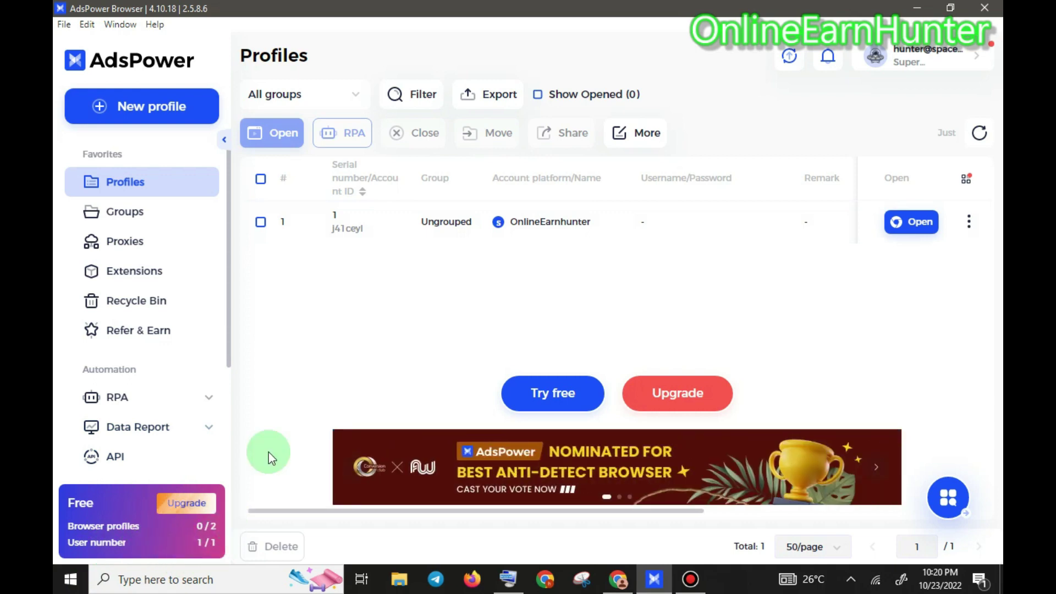
# Launch the OnlineEarnhunter profile from the profile list and maximize its browser window.
pyautogui.click(260, 222)
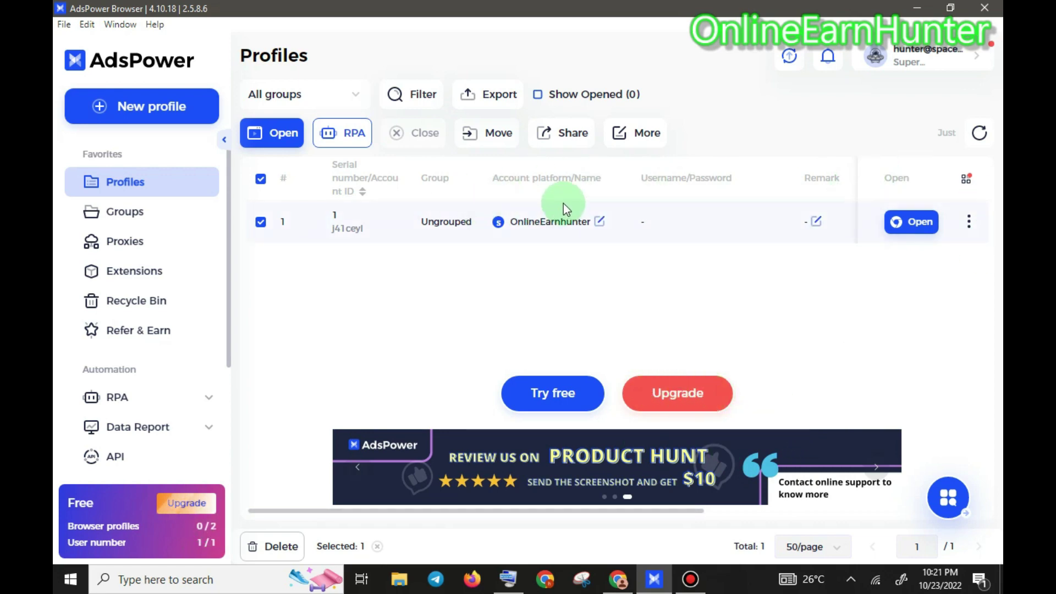
pyautogui.click(908, 223)
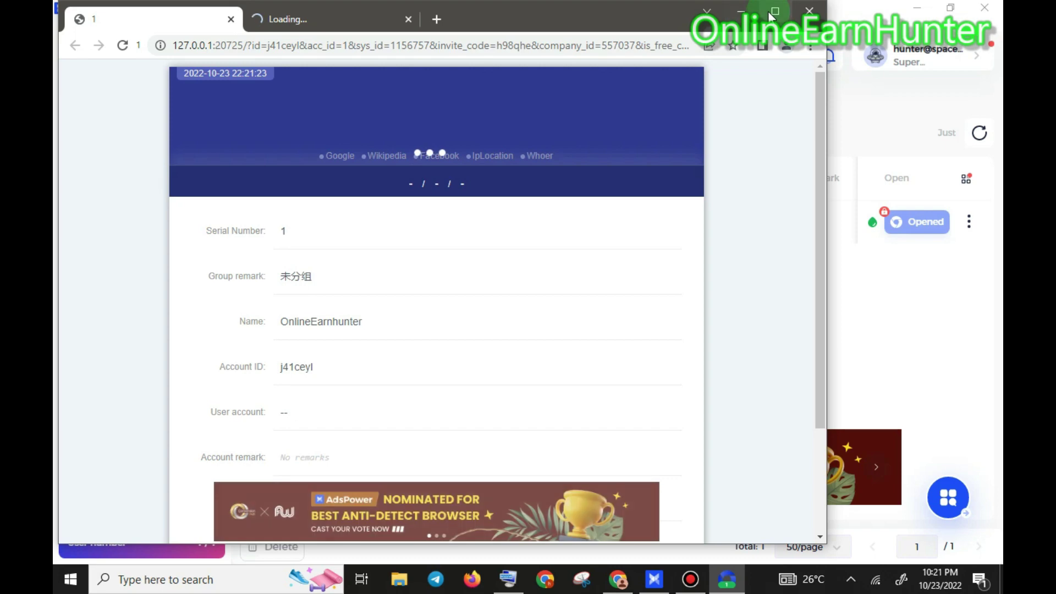
pyautogui.click(771, 12)
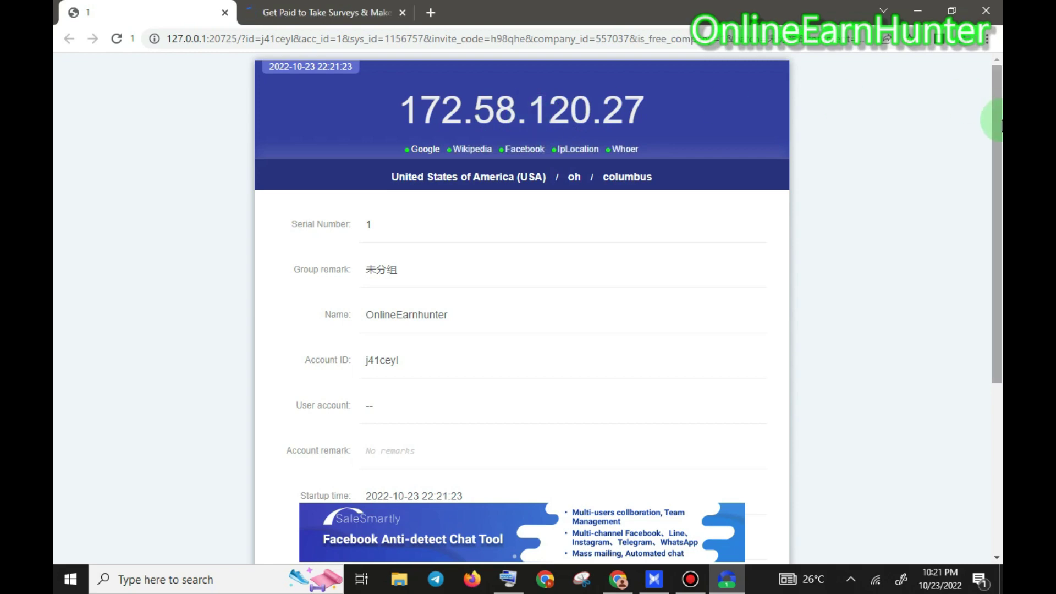
# Review the start page's IP location, proxy type, language, user agent and timezone, and view the Survey Junkie page.
pyautogui.moveTo(1001, 125); pyautogui.dragTo(997, 344)
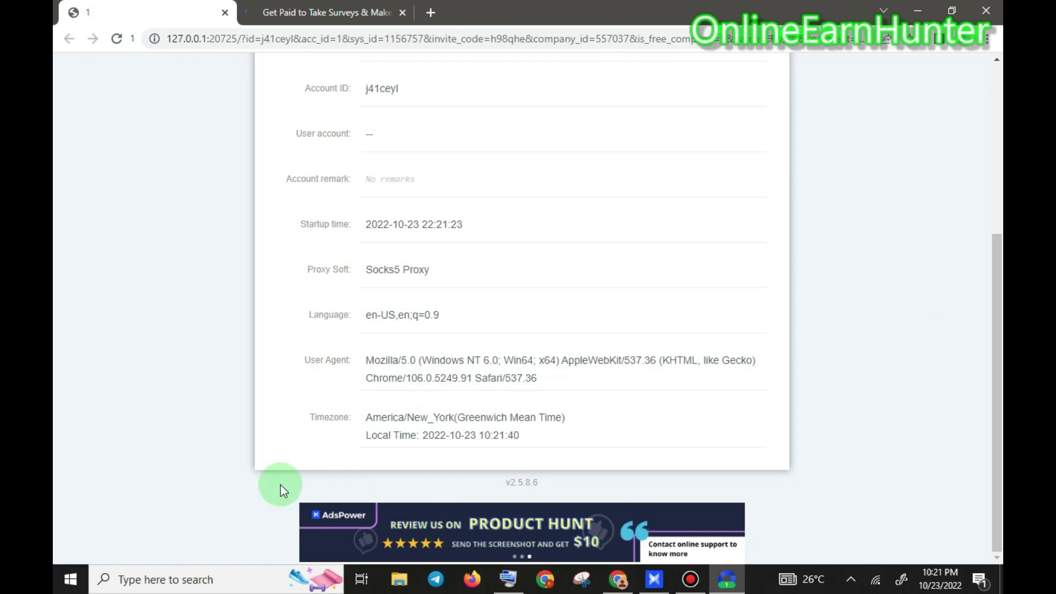
pyautogui.moveTo(999, 377); pyautogui.dragTo(991, 206)
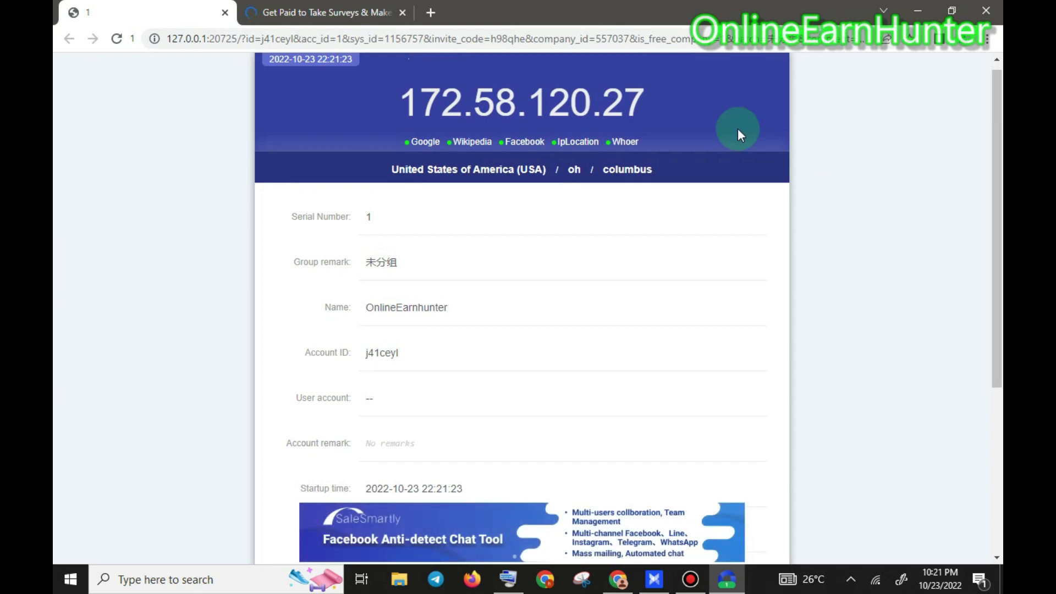
pyautogui.click(316, 12)
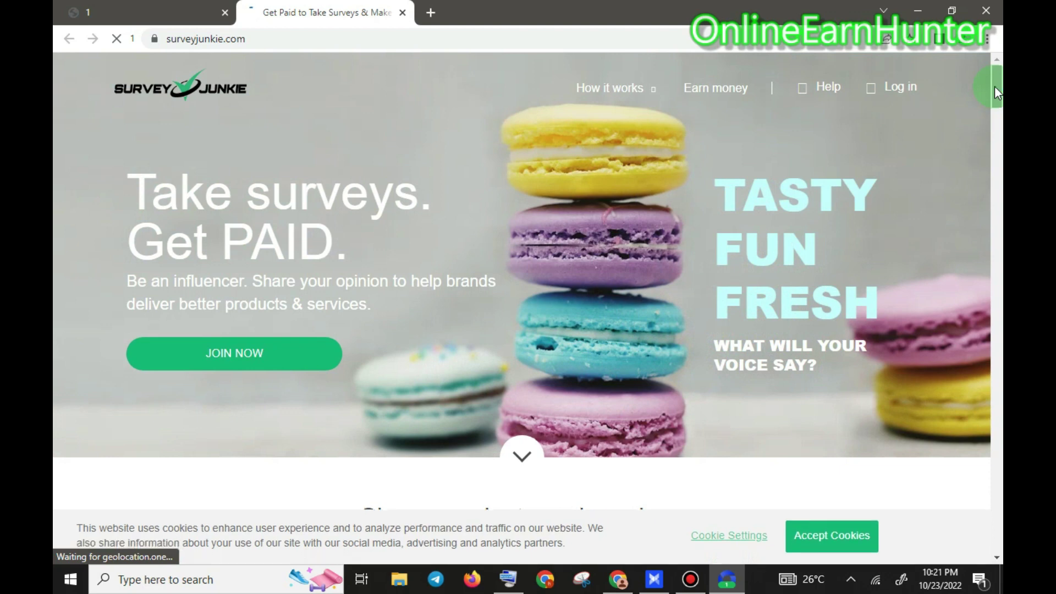
# Compare the AdsPower profile list with the launched browser, checking the Survey Junkie page address and the profile's start page.
pyautogui.click(651, 582)
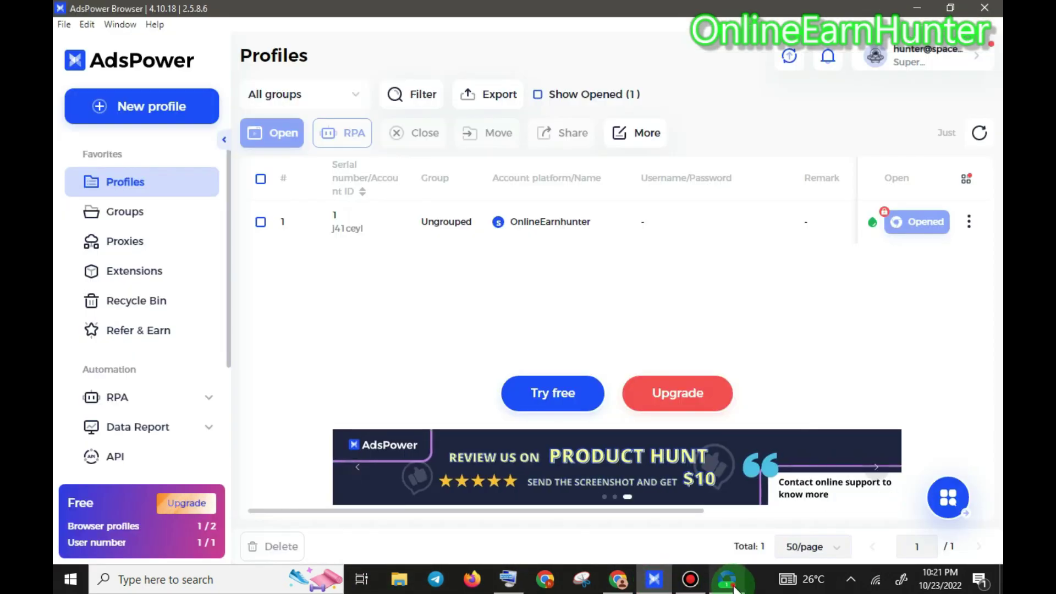
pyautogui.click(658, 584)
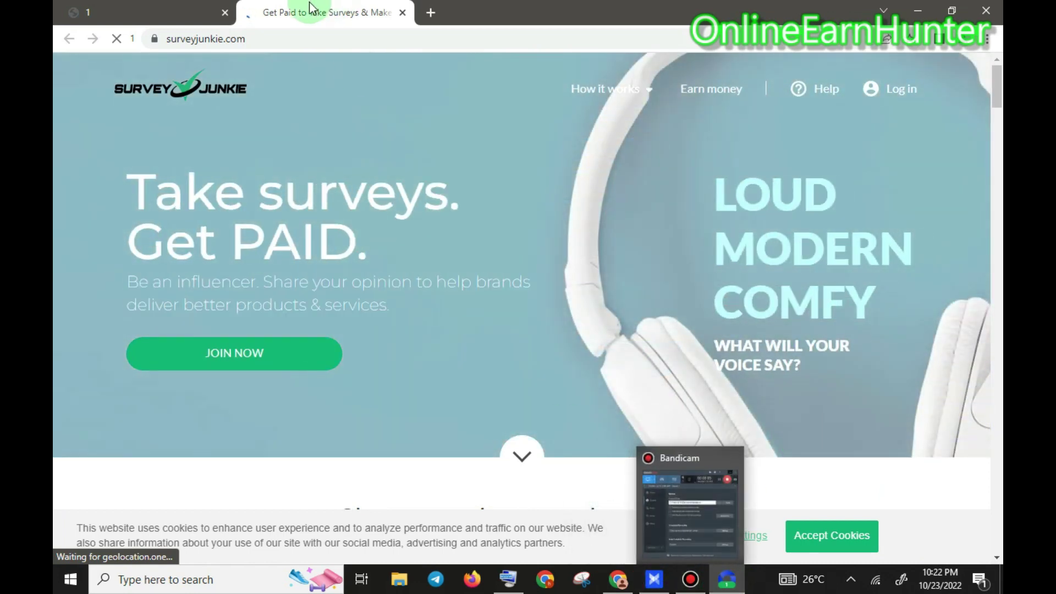
pyautogui.click(163, 12)
pyautogui.click(292, 6)
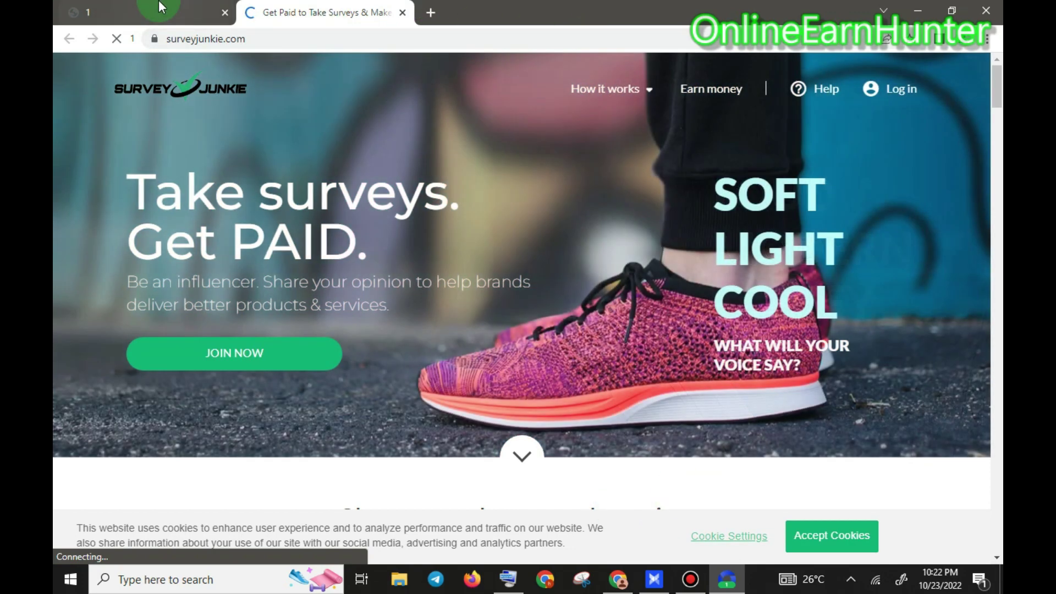
pyautogui.click(256, 39)
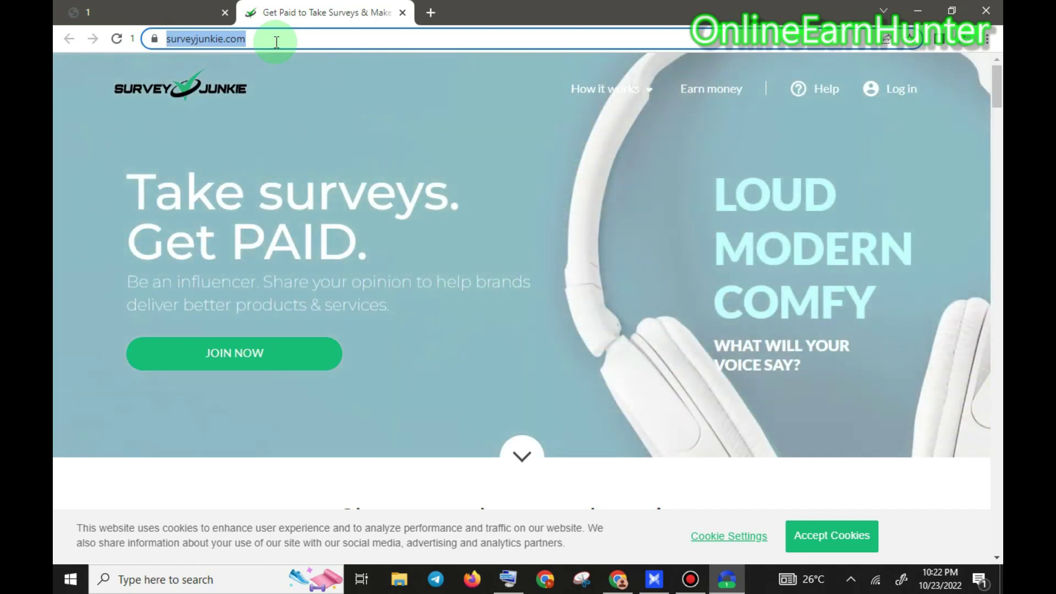
pyautogui.click(146, 11)
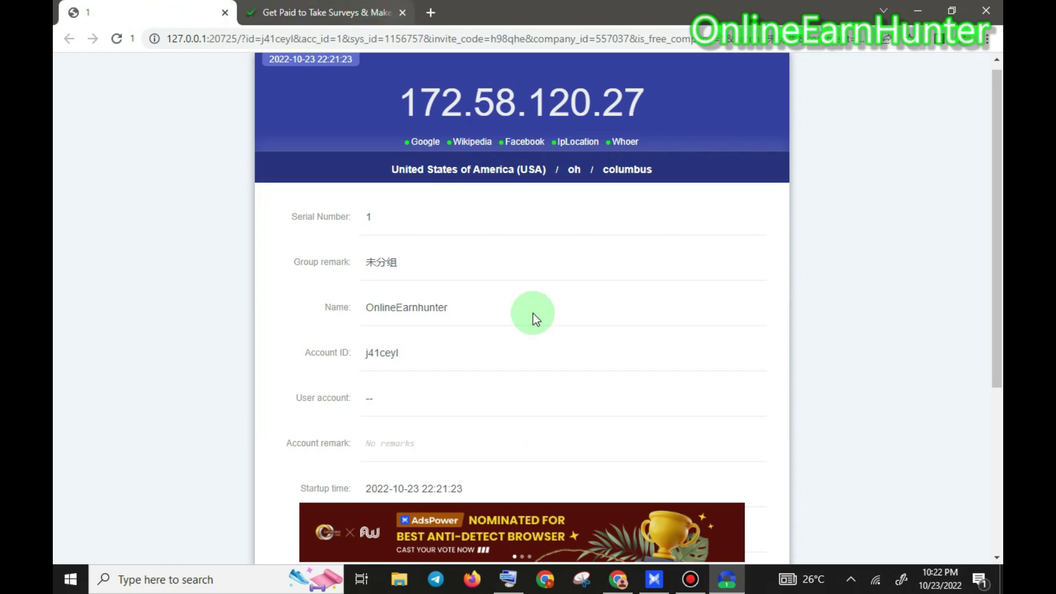
# Check the profile's status in AdsPower, return to the surveyjunkie.com page and close its promotional pop-up.
pyautogui.click(642, 586)
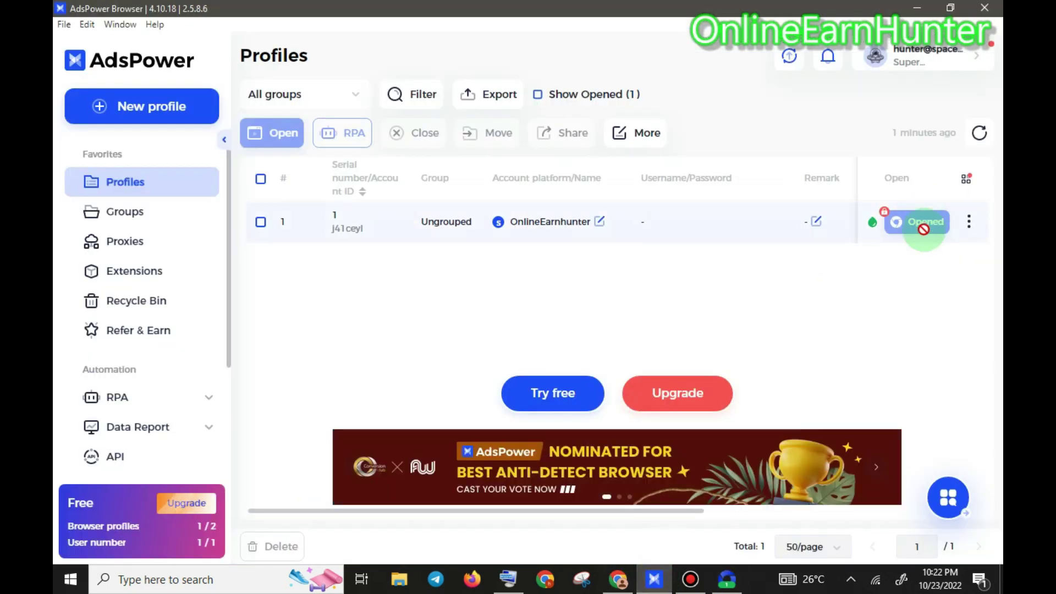
pyautogui.click(728, 580)
pyautogui.click(324, 12)
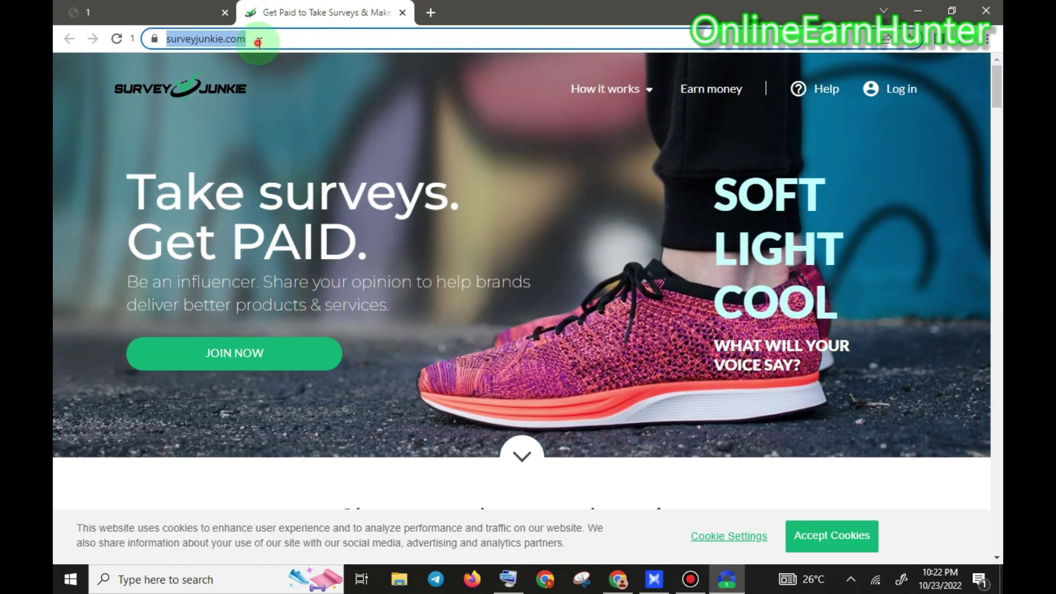
pyautogui.click(259, 41)
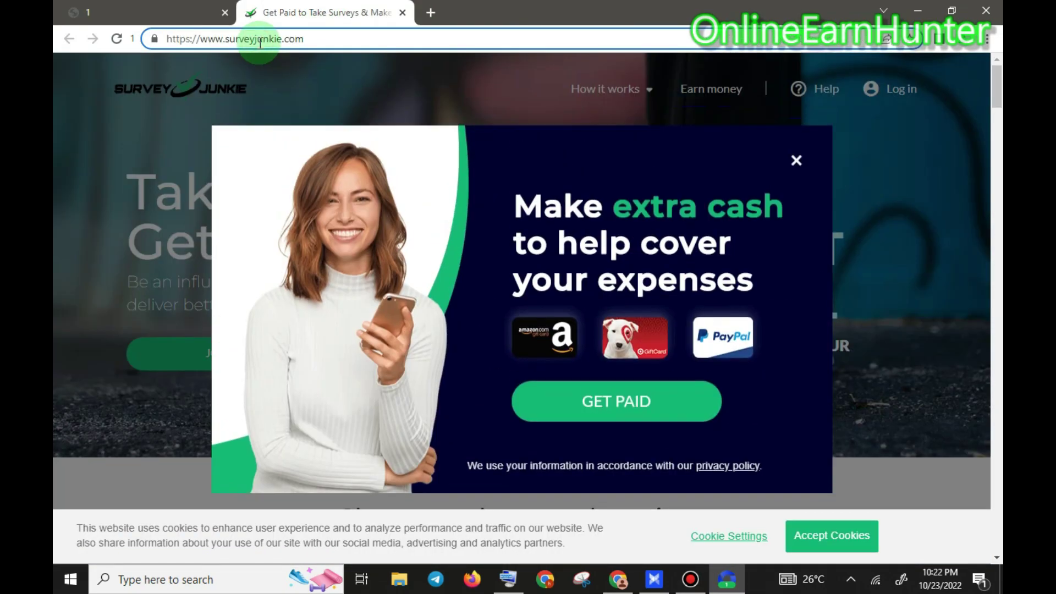
pyautogui.click(796, 160)
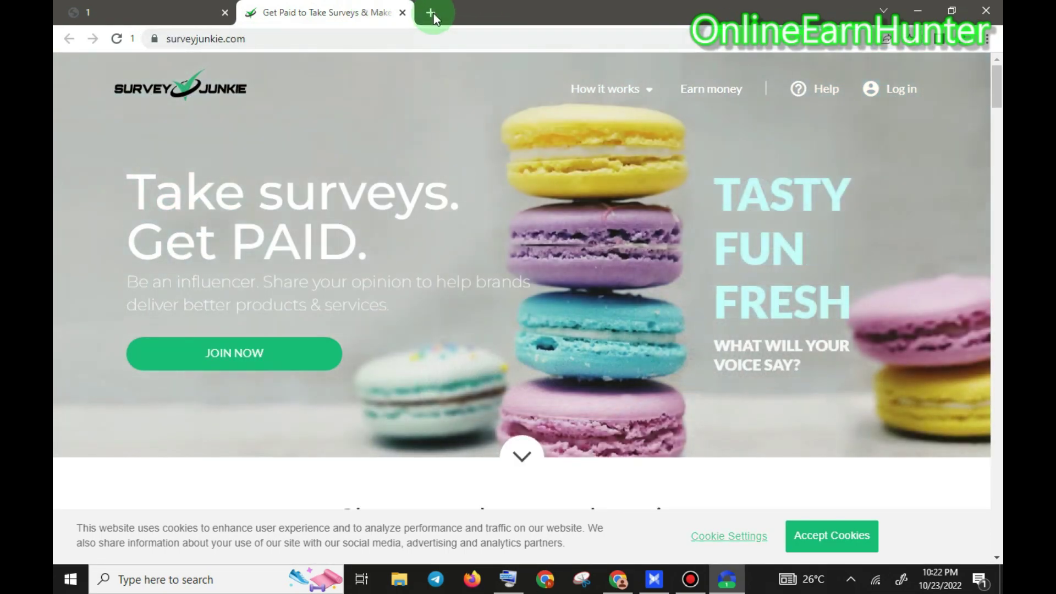
# Load whoer.net in a new tab of the profile's browser, entering the address with the on-screen keyboard.
pyautogui.click(432, 13)
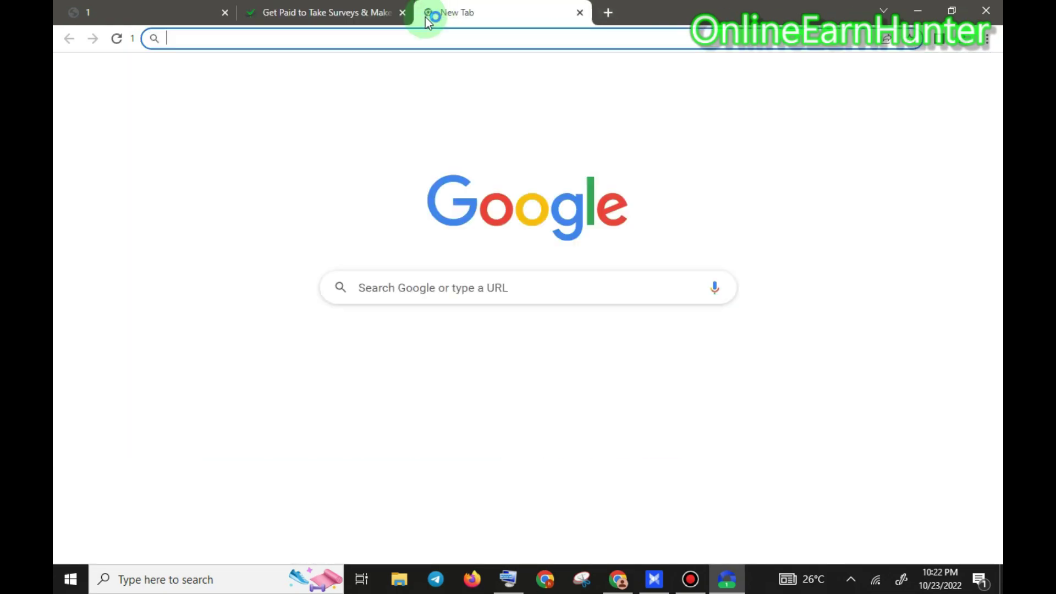
pyautogui.click(514, 582)
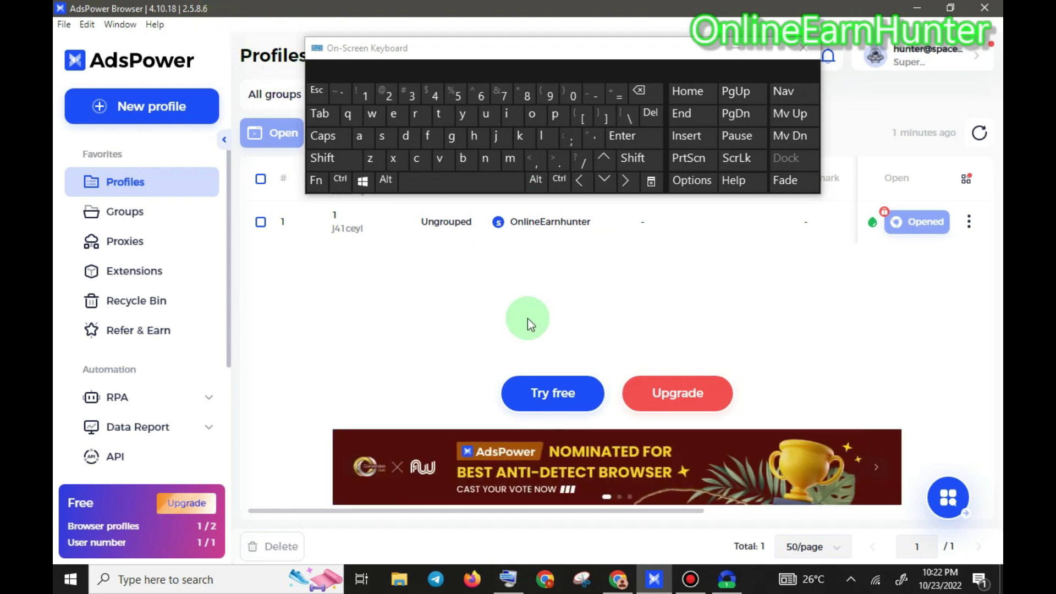
pyautogui.click(727, 579)
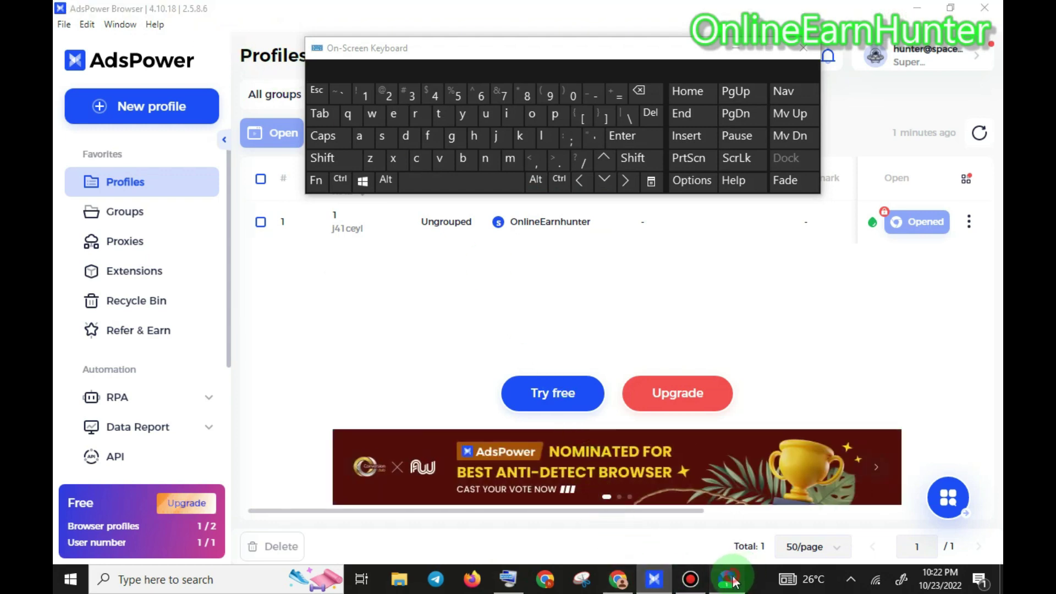
pyautogui.click(372, 114)
pyautogui.click(479, 137)
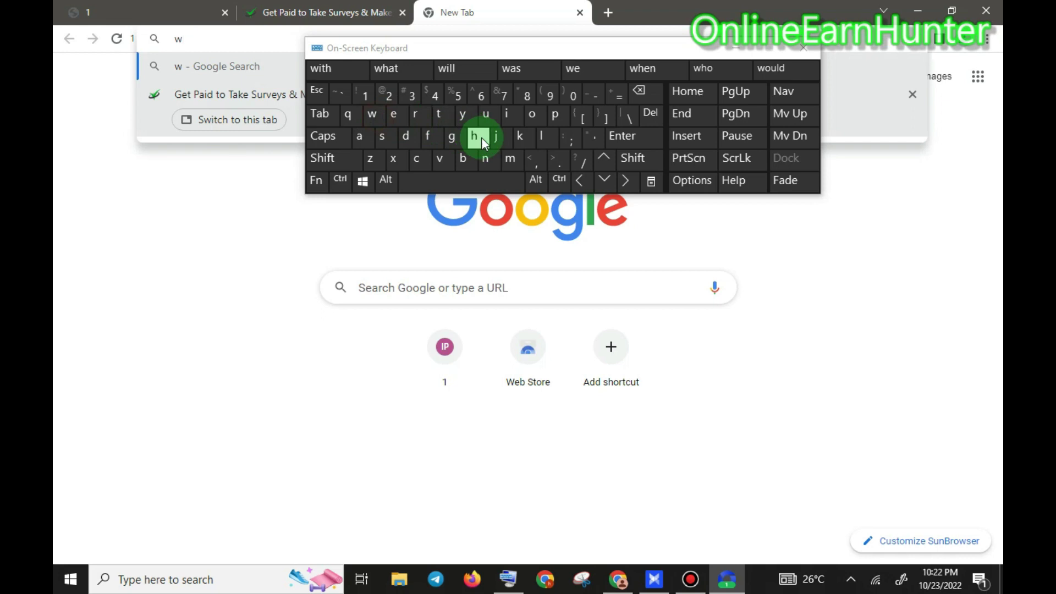
pyautogui.click(532, 114)
pyautogui.click(393, 113)
pyautogui.click(419, 119)
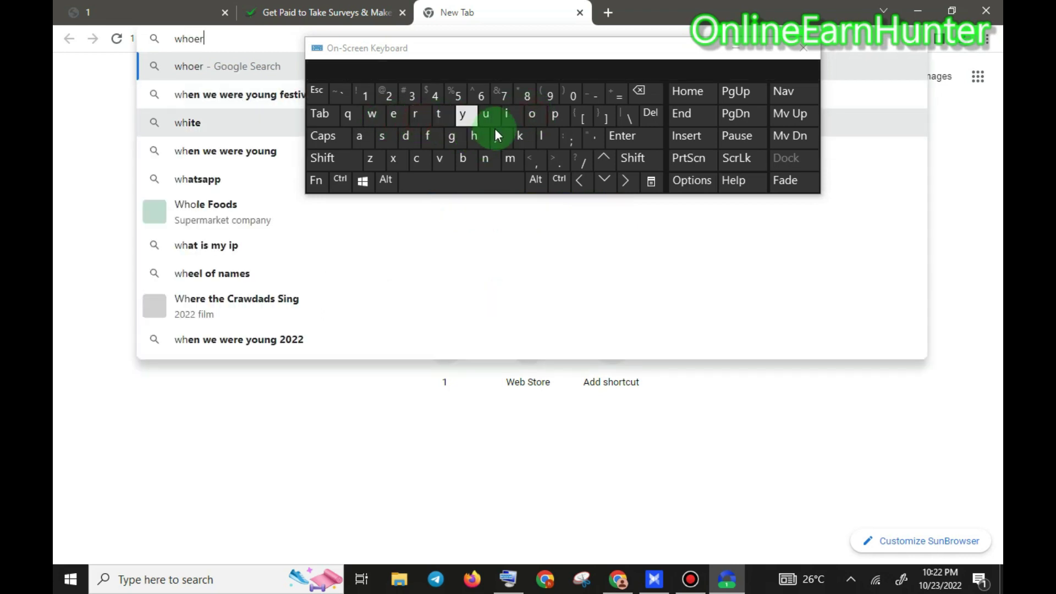
pyautogui.click(556, 160)
pyautogui.click(495, 160)
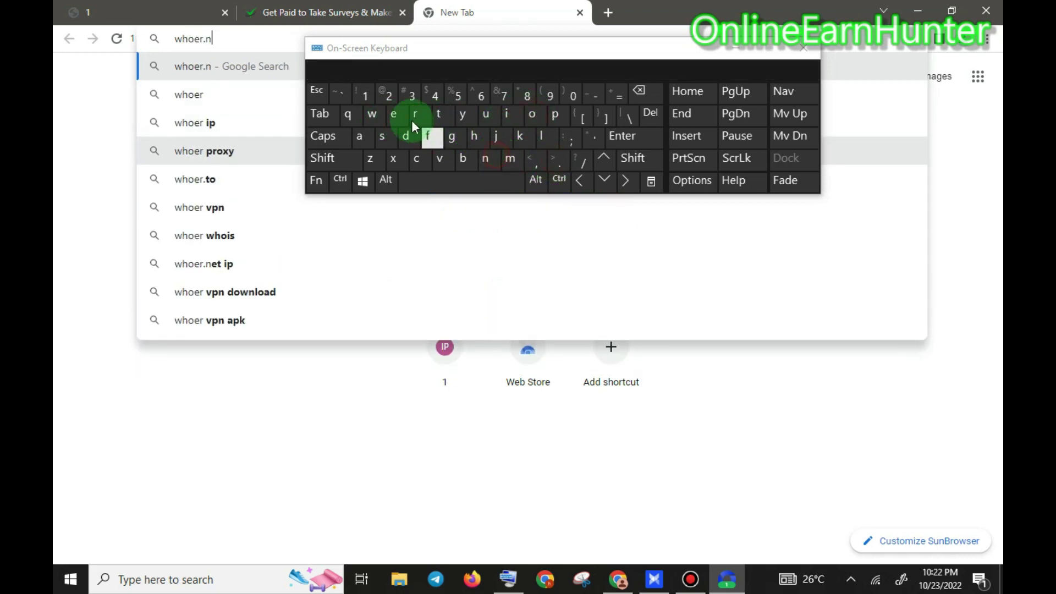
pyautogui.click(397, 115)
pyautogui.click(440, 114)
pyautogui.click(206, 67)
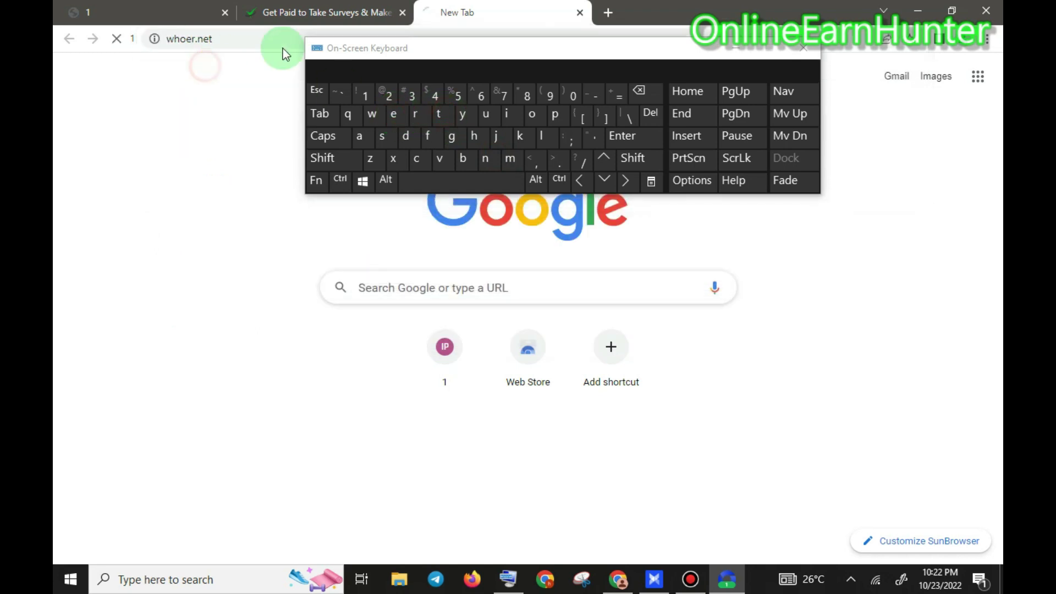
pyautogui.click(730, 49)
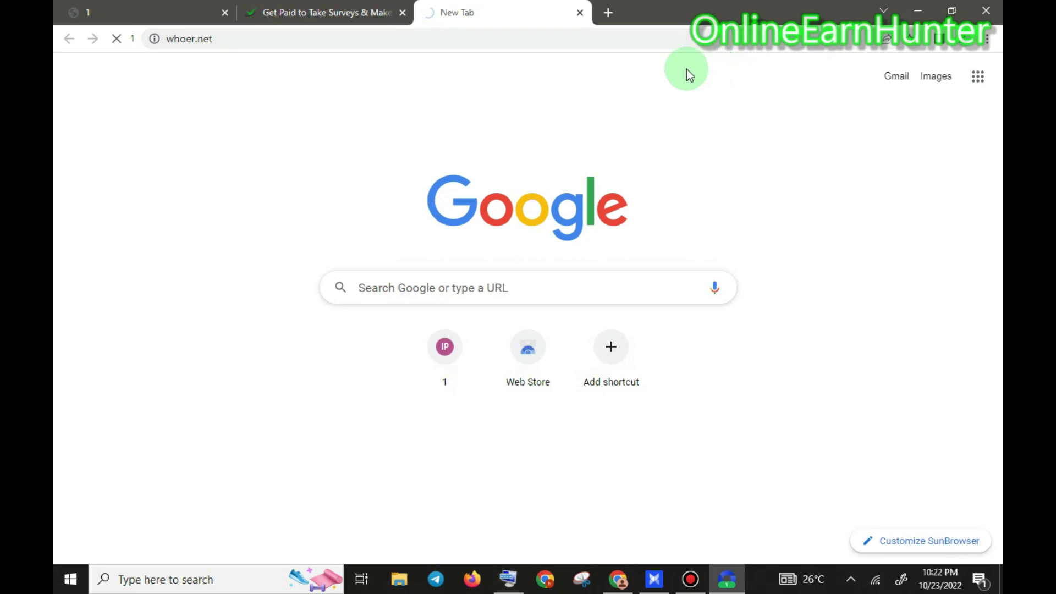
# Review the Whoer page's IP, ISP, DNS, proxy, blacklist and disguise details, reload it, and compare with the Survey Junkie page.
pyautogui.click(341, 11)
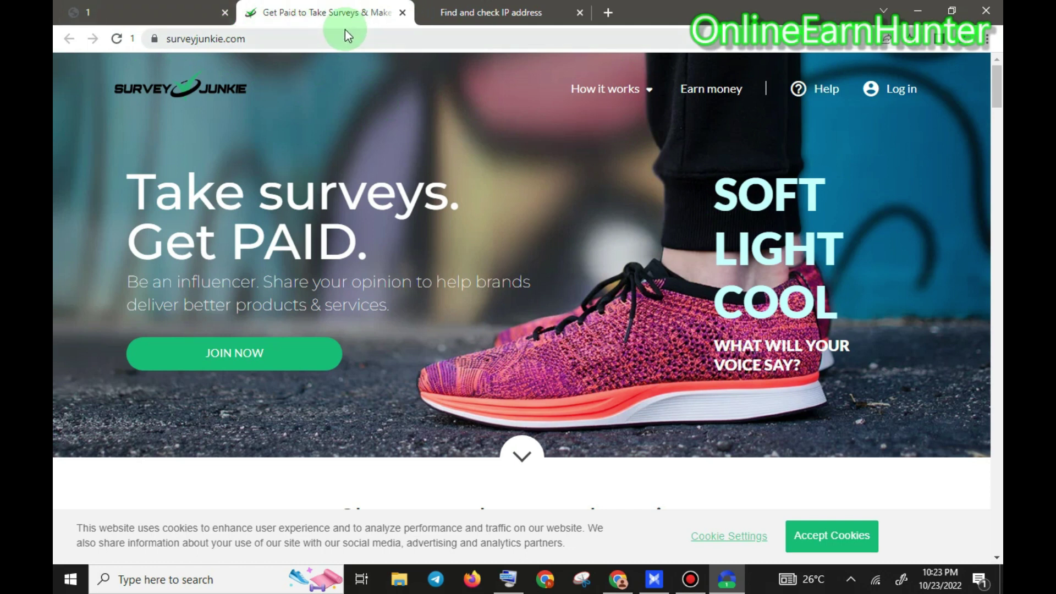
pyautogui.click(521, 12)
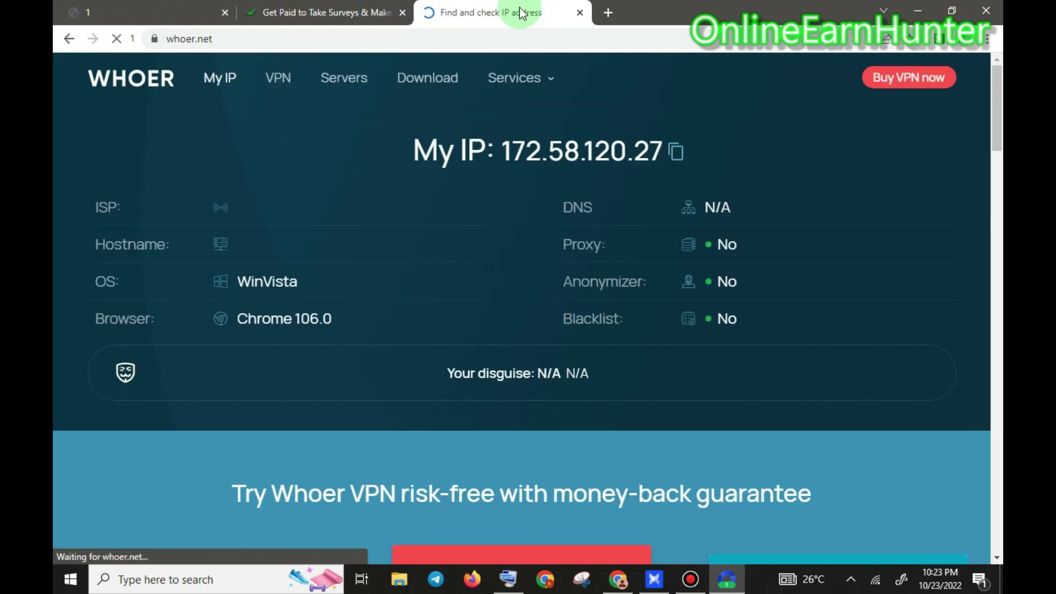
pyautogui.click(531, 82)
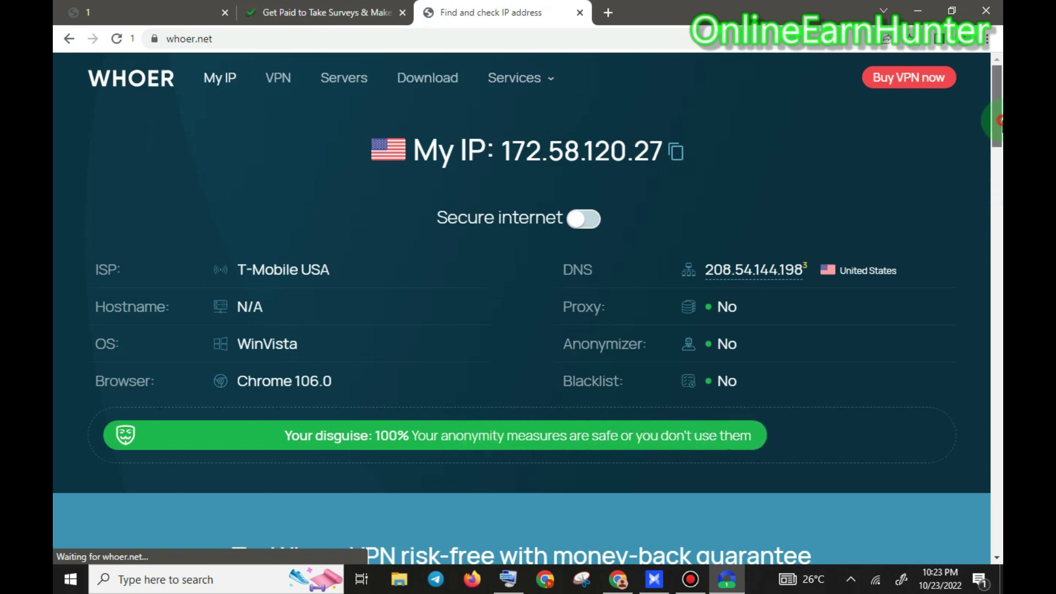
pyautogui.moveTo(997, 129)
pyautogui.mouseDown()
pyautogui.moveTo(997, 166)
pyautogui.moveTo(998, 109)
pyautogui.mouseUp()
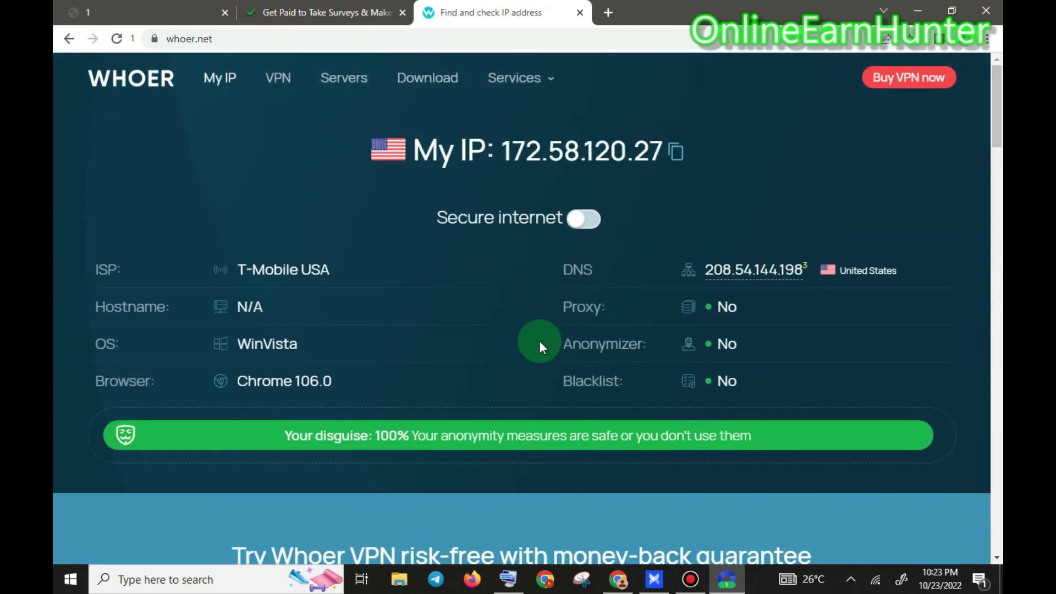
pyautogui.click(117, 38)
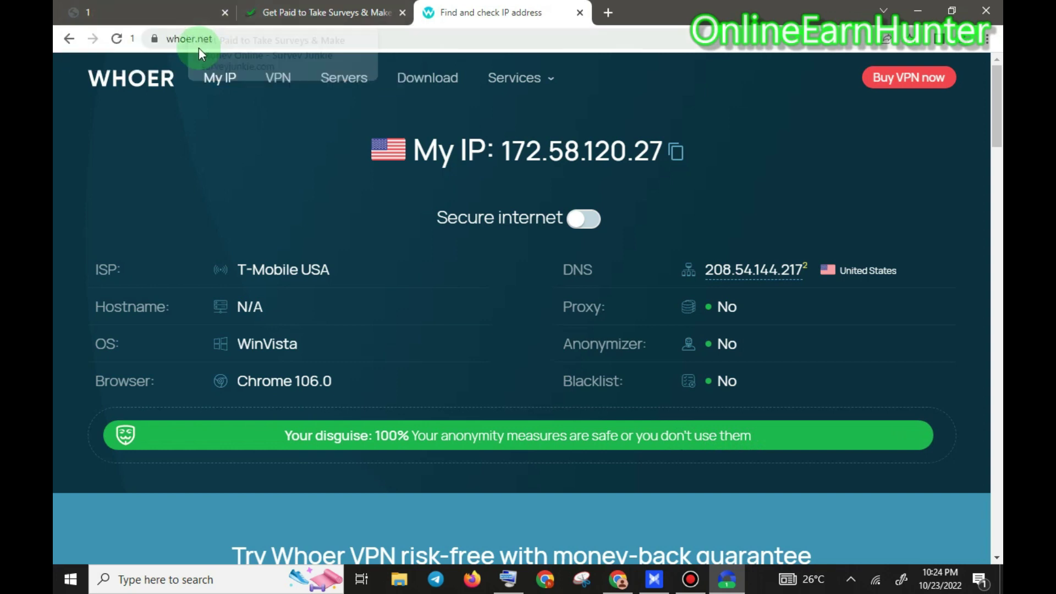
pyautogui.click(275, 13)
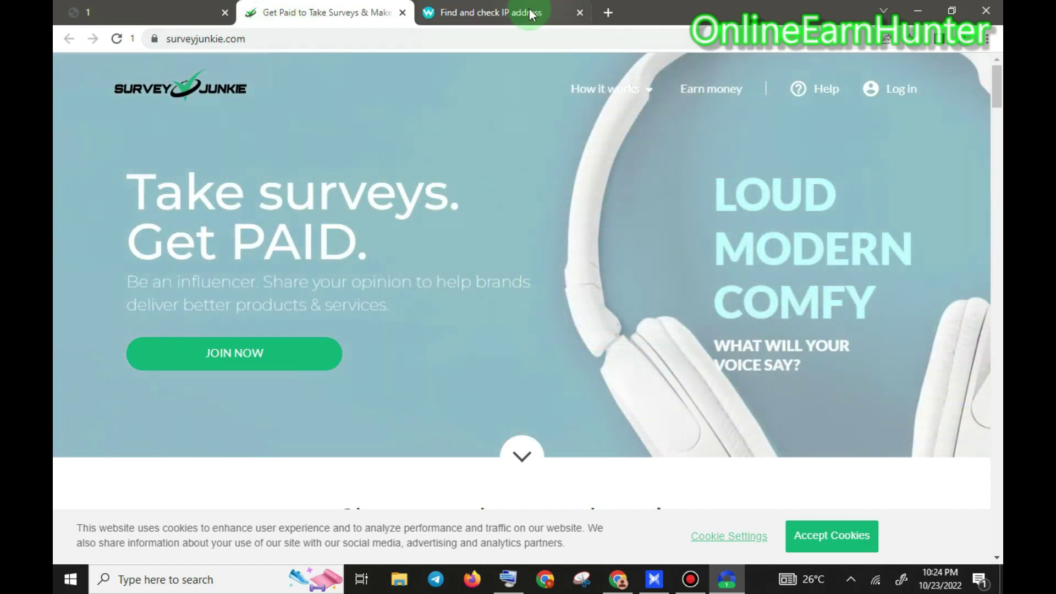
pyautogui.click(531, 13)
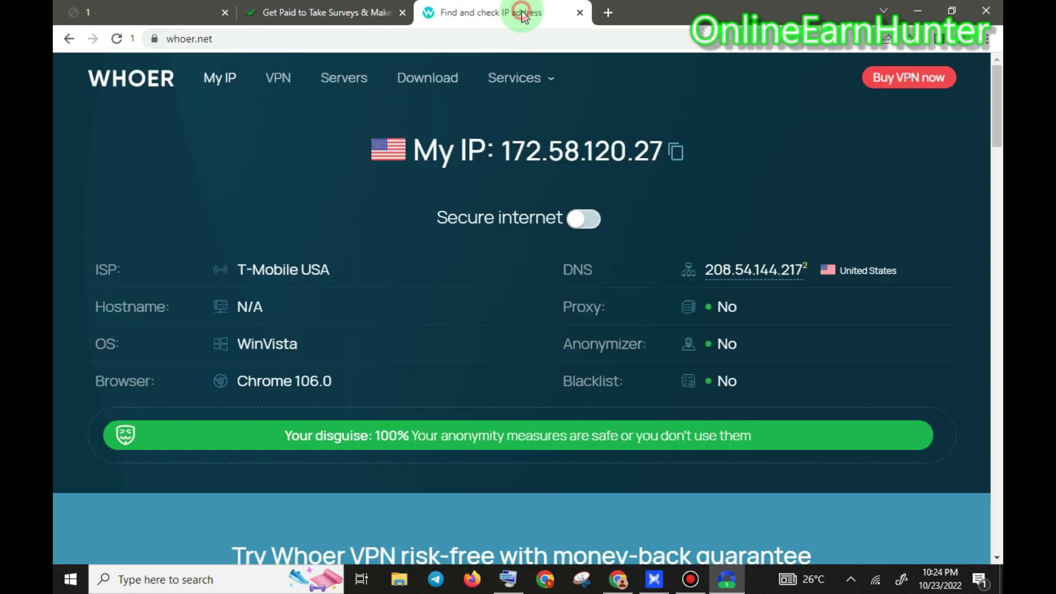
# Load iphey.com in another new tab, entering the address with the on-screen keyboard, and hide the keyboard.
pyautogui.click(608, 14)
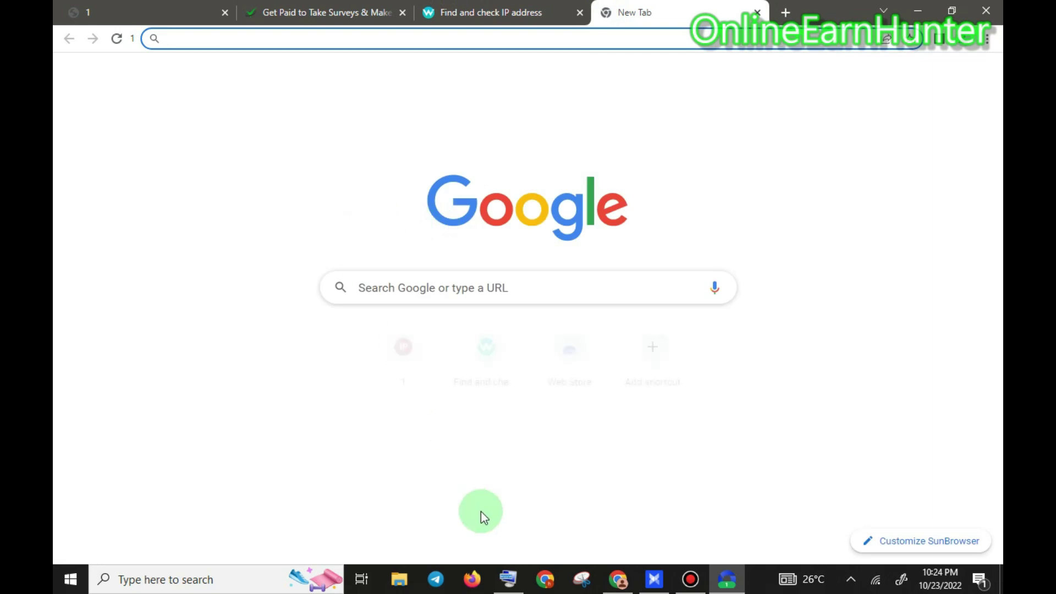
pyautogui.click(508, 579)
pyautogui.click(219, 38)
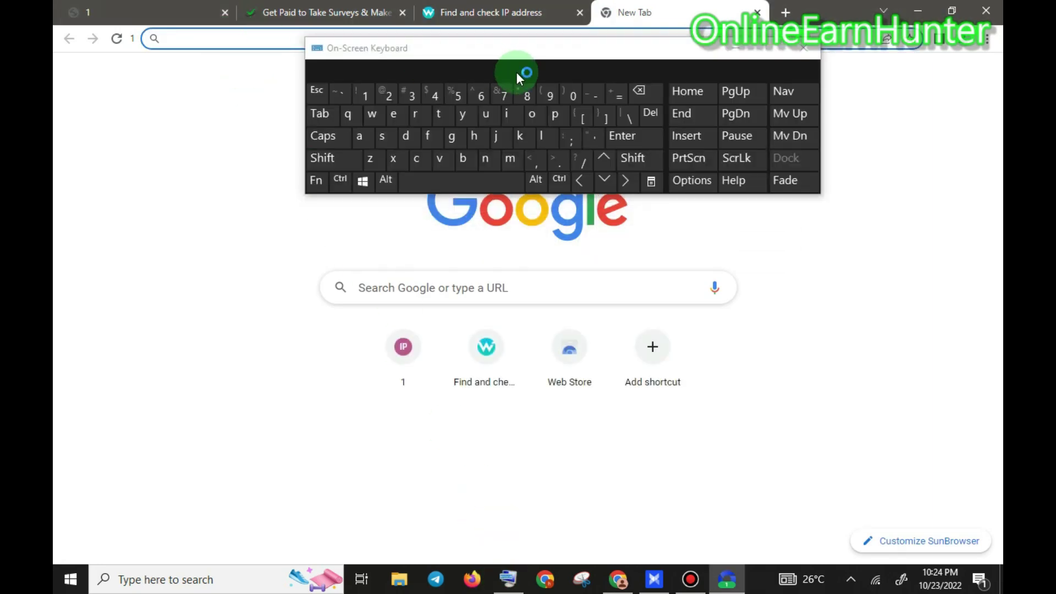
pyautogui.click(506, 114)
pyautogui.click(558, 115)
pyautogui.click(475, 137)
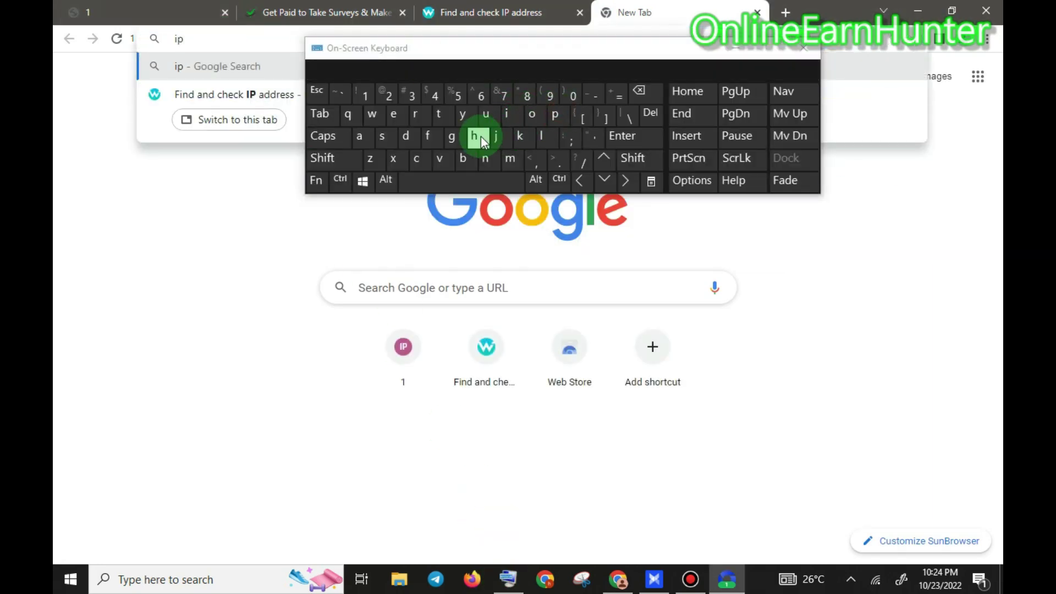
pyautogui.click(397, 115)
pyautogui.click(462, 116)
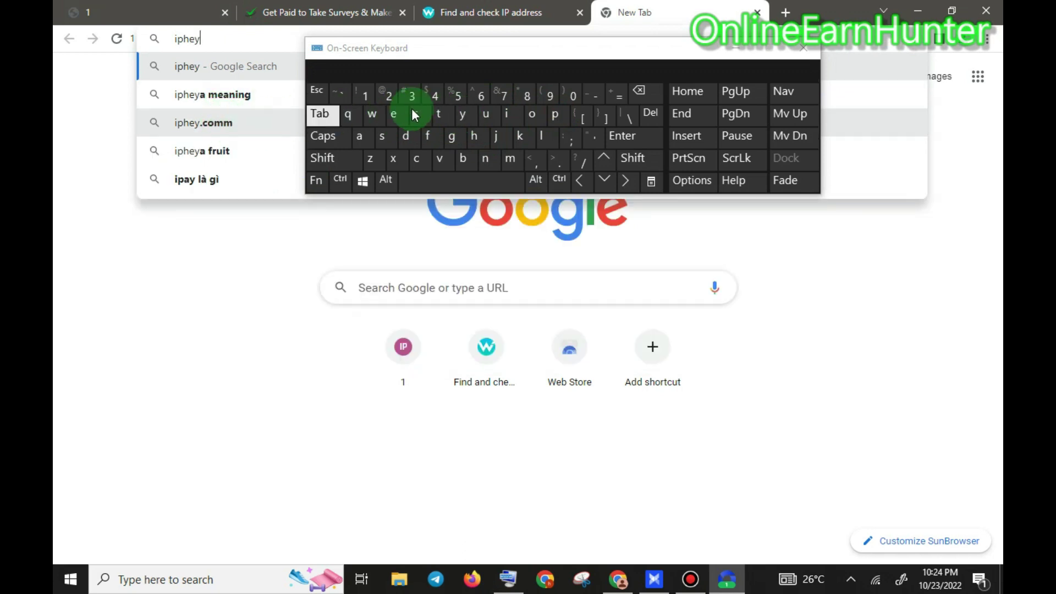
pyautogui.click(557, 164)
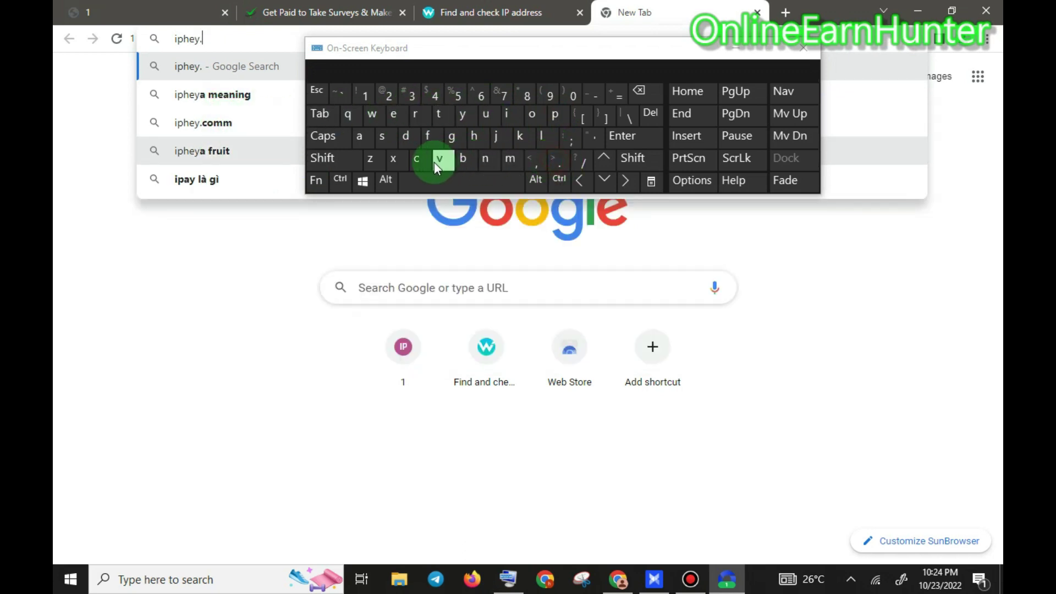
pyautogui.click(417, 159)
pyautogui.click(531, 113)
pyautogui.click(520, 157)
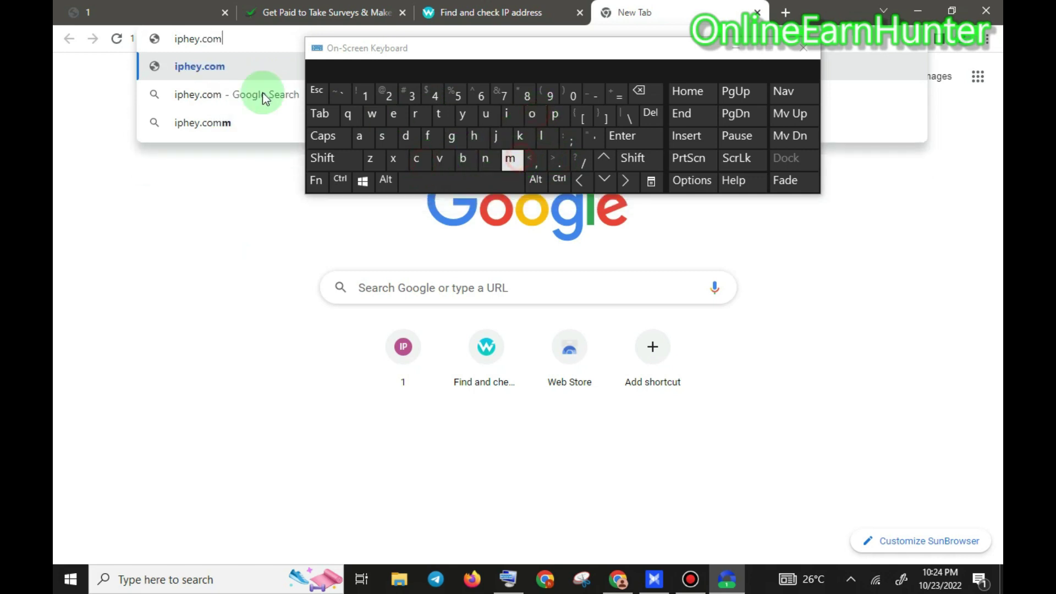
pyautogui.click(230, 72)
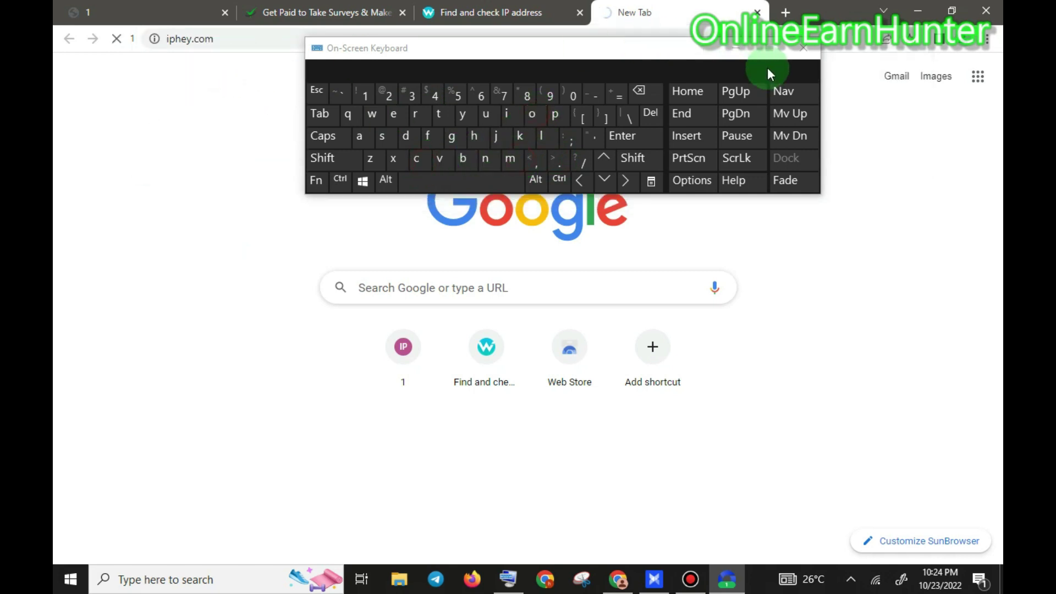
pyautogui.click(737, 50)
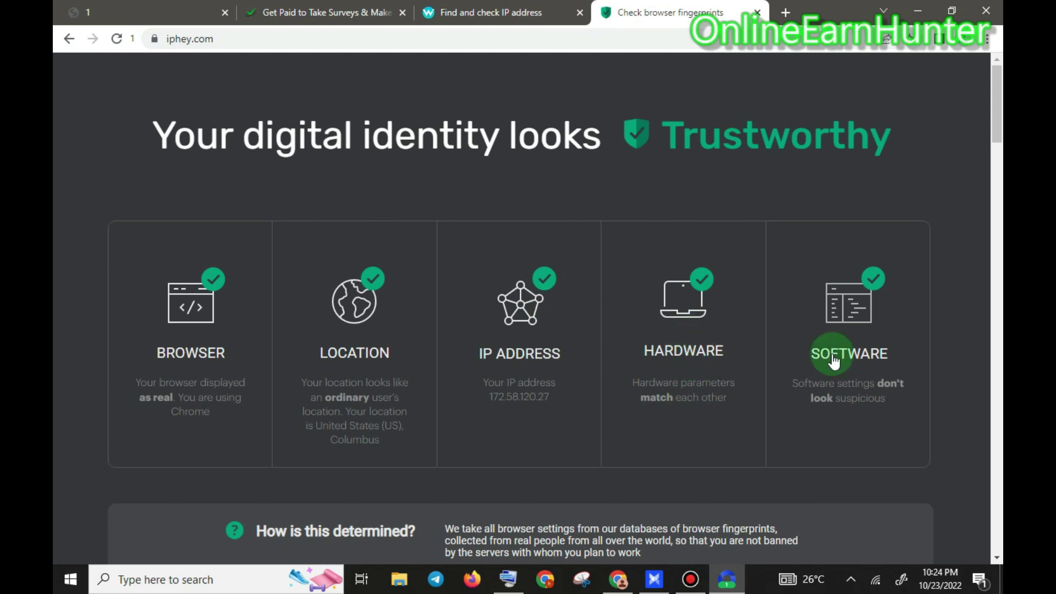
# Examine the iphey.com digital identity verdict, its browser, location, IP address, hardware and software checks, and the detailed location data.
pyautogui.moveTo(996, 110); pyautogui.dragTo(996, 281)
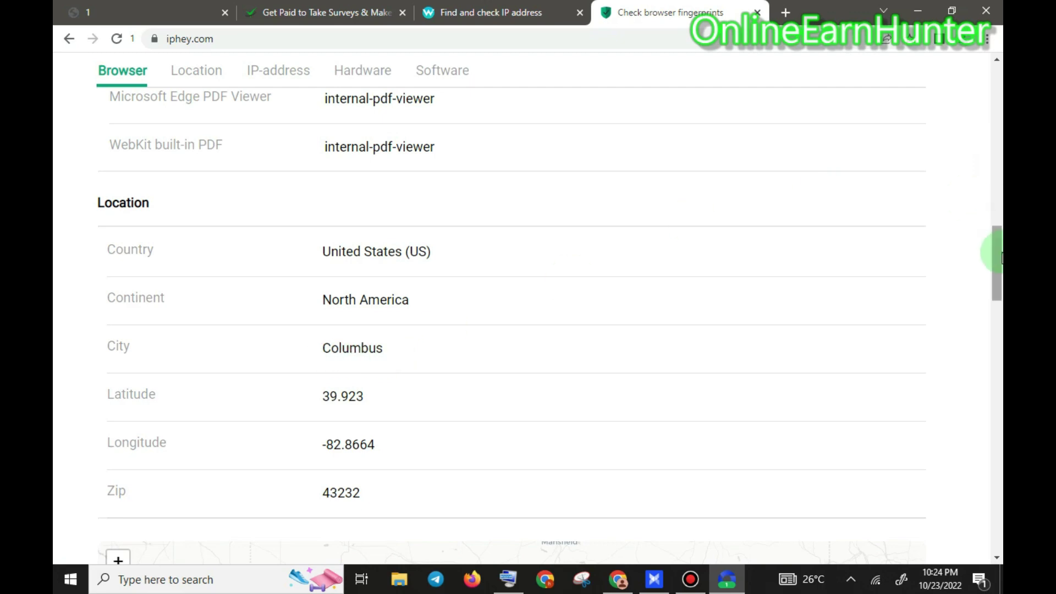
pyautogui.moveTo(995, 260); pyautogui.dragTo(983, 110)
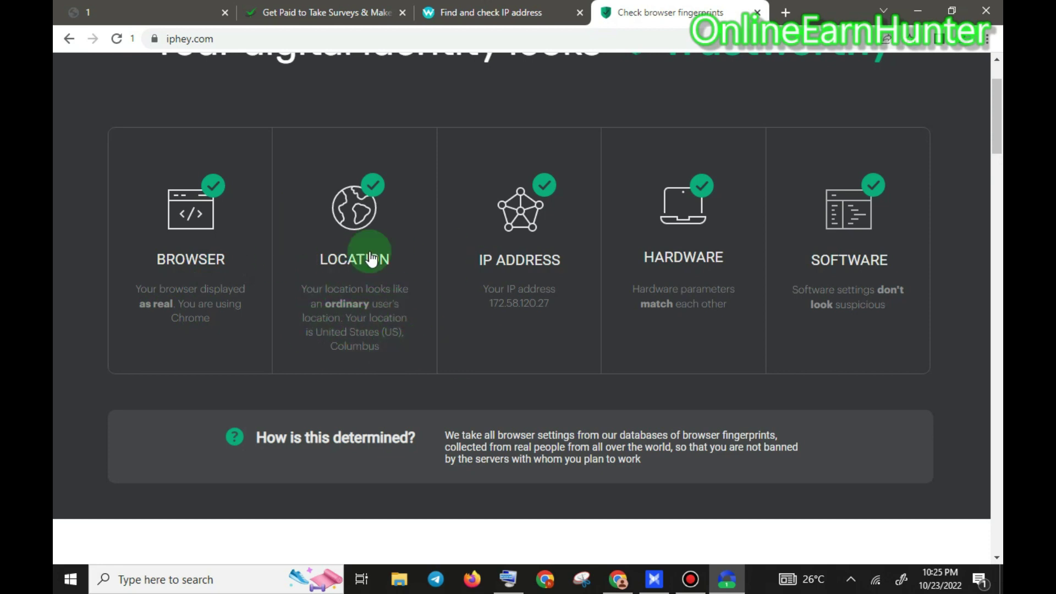
pyautogui.scroll(2, 996, 130)
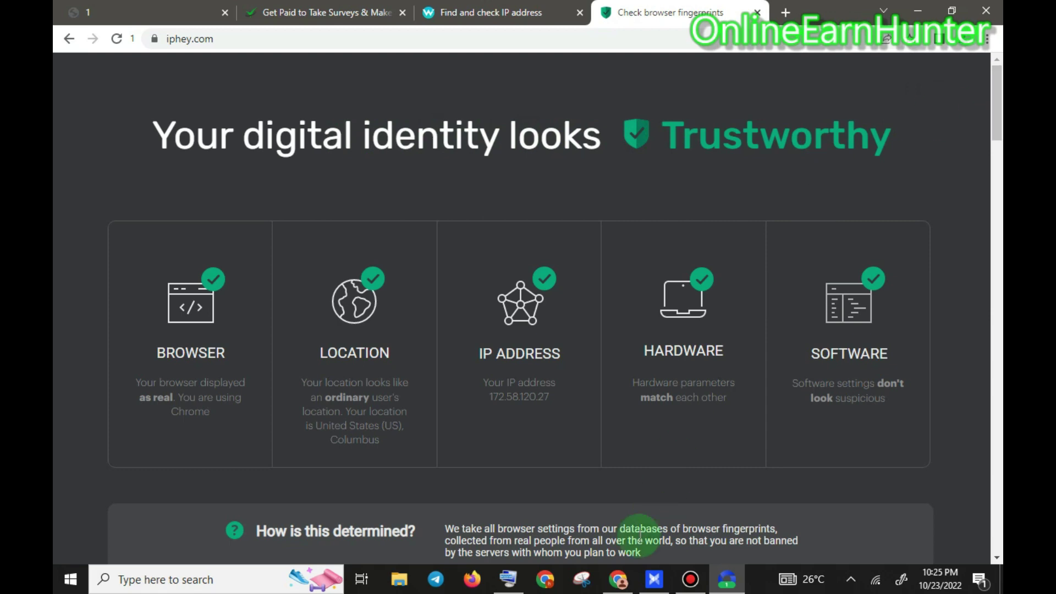
# Switch to AdsPower and create a second, unnamed browser profile with the default SunBrowser, Windows user agent and noproxy settings.
pyautogui.click(653, 579)
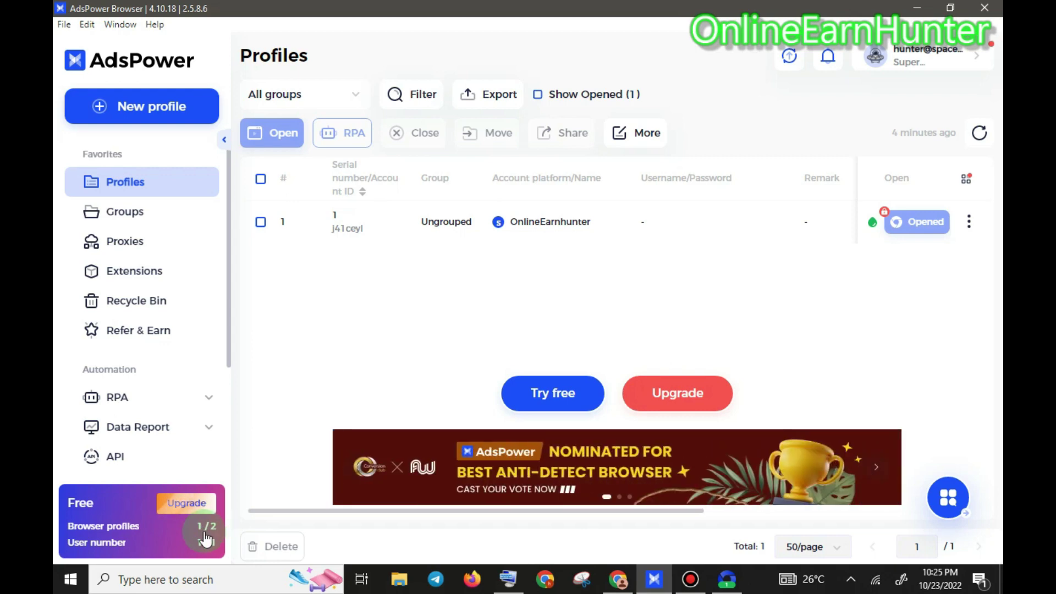
pyautogui.click(132, 109)
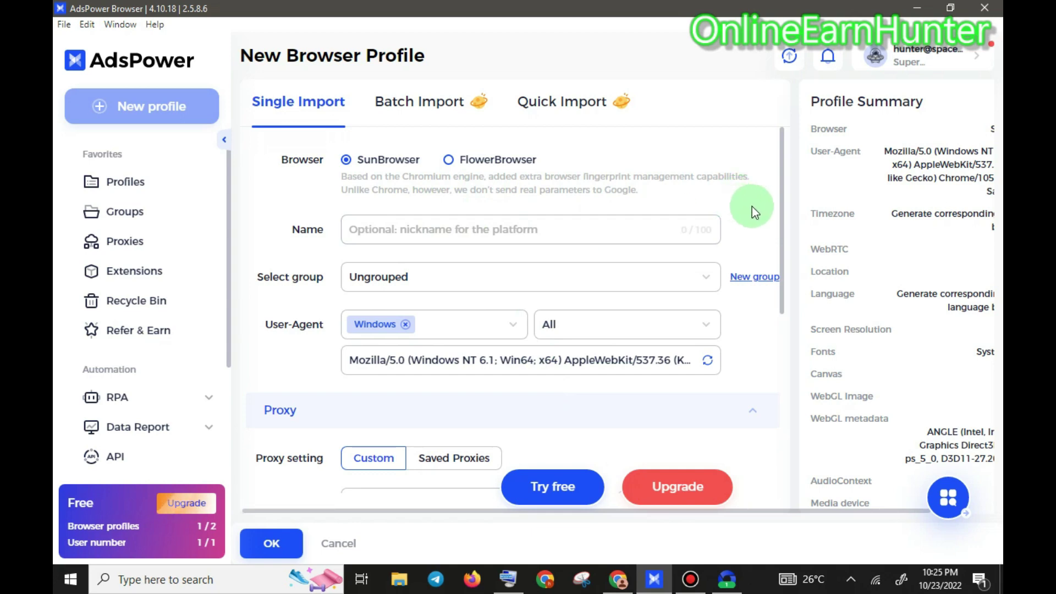
pyautogui.moveTo(781, 216); pyautogui.dragTo(785, 364)
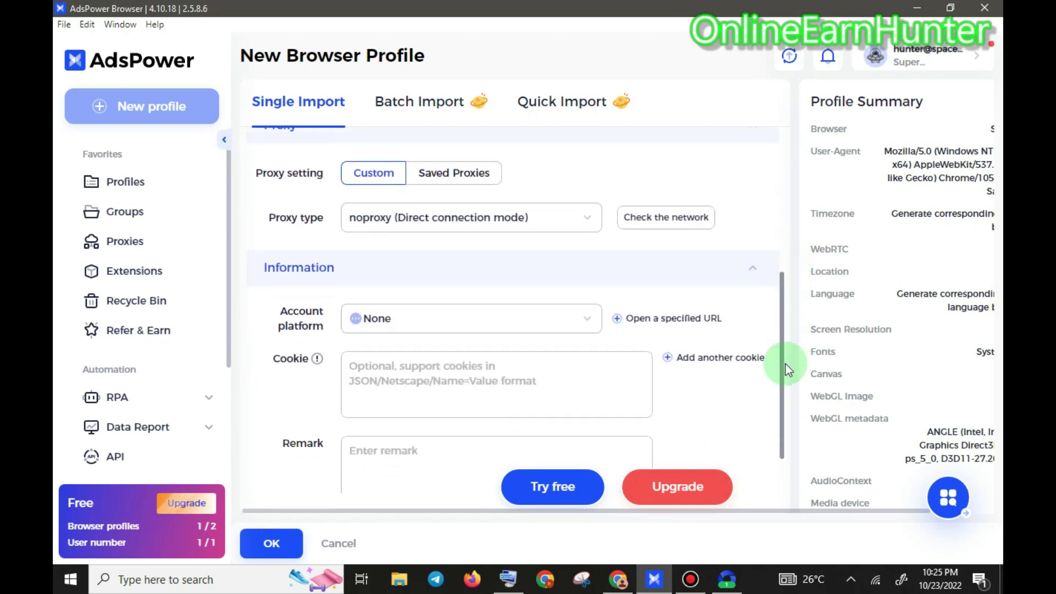
pyautogui.click(283, 542)
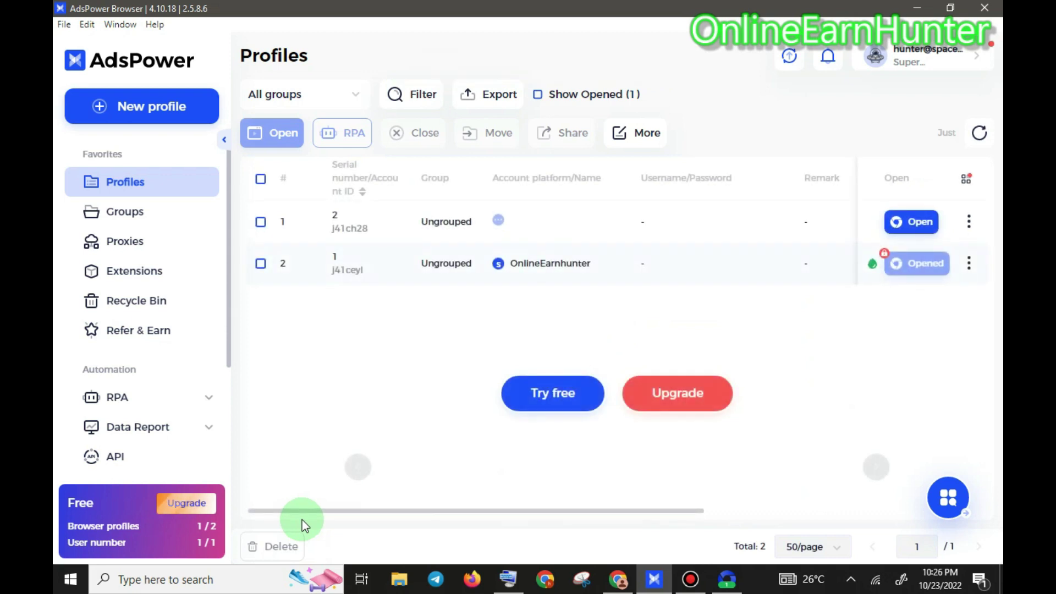
# Select the OnlineEarnhunter profile in the profile list.
pyautogui.click(254, 264)
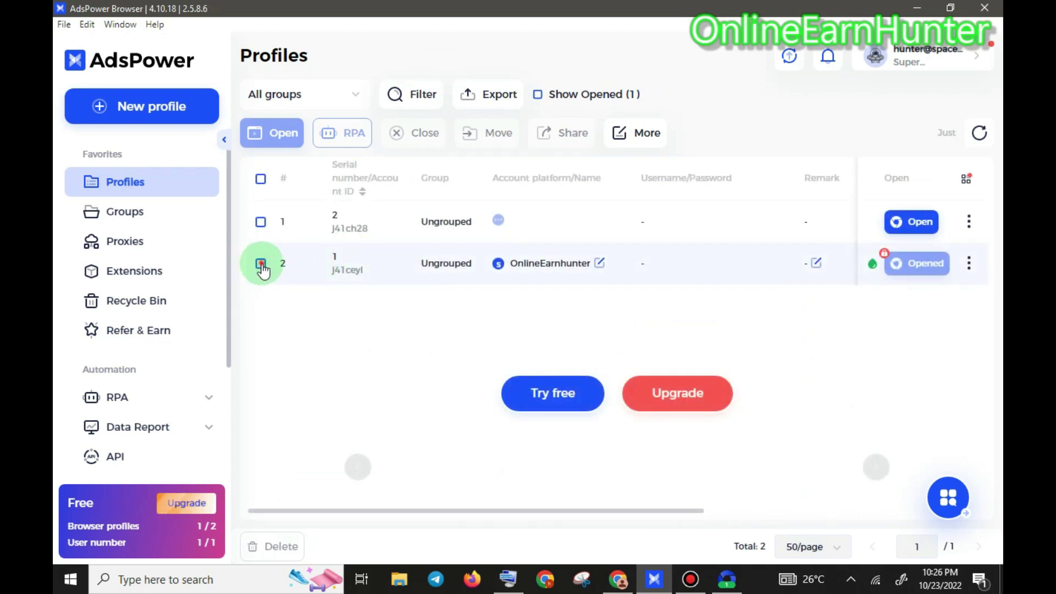